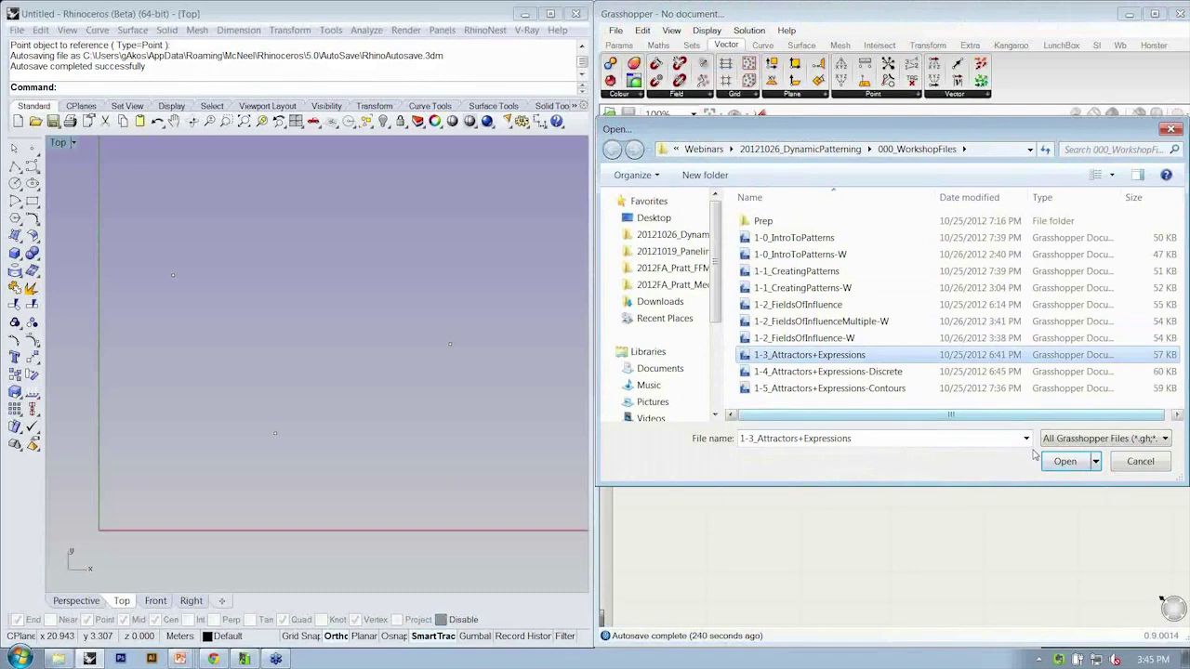
Open the 1-3_Attractors+Expressions definition and look over its vector calculation components
left_click(1064, 461)
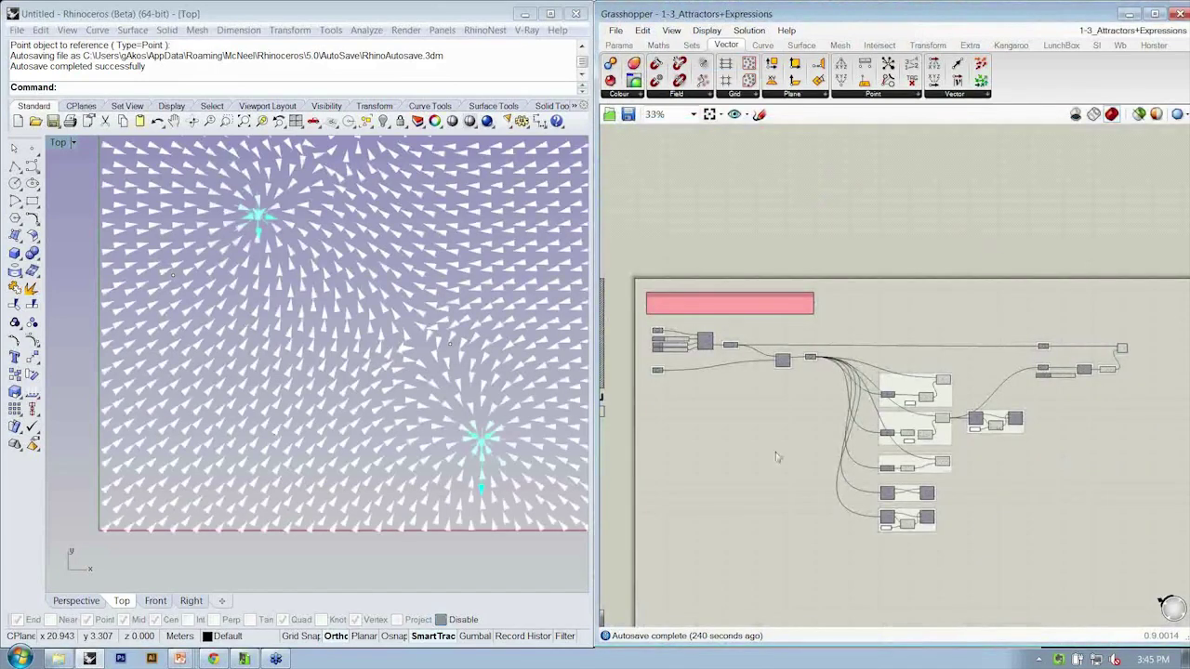
scroll(455, 438, "down", 4)
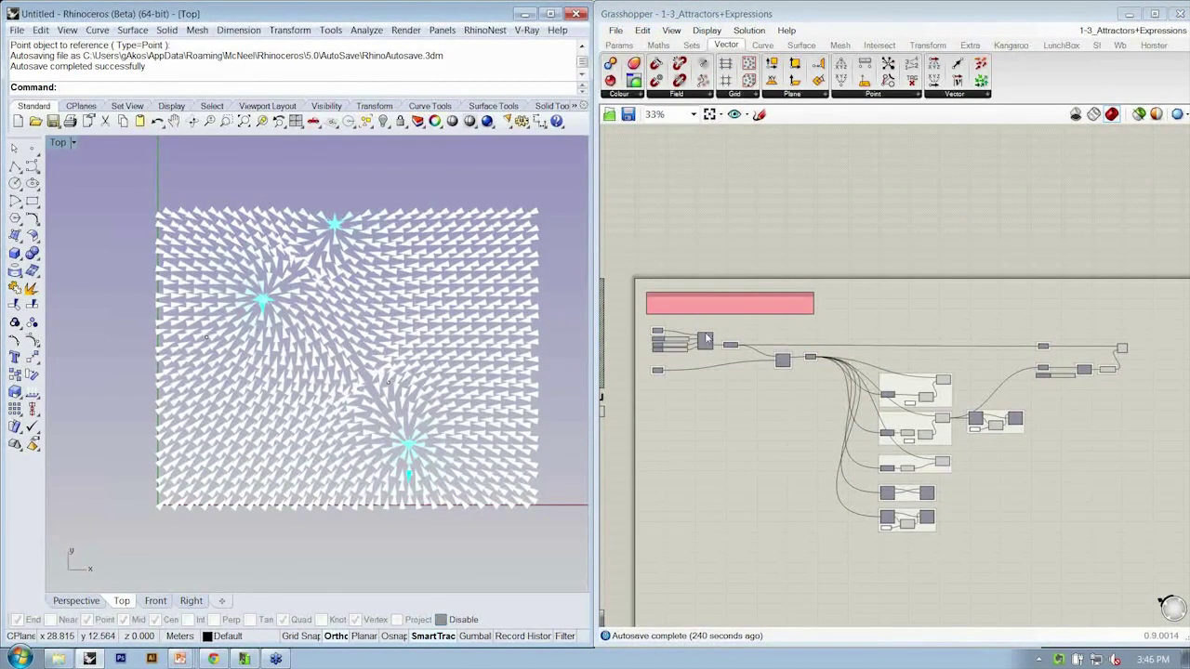
left_click_drag(859, 333, 963, 577)
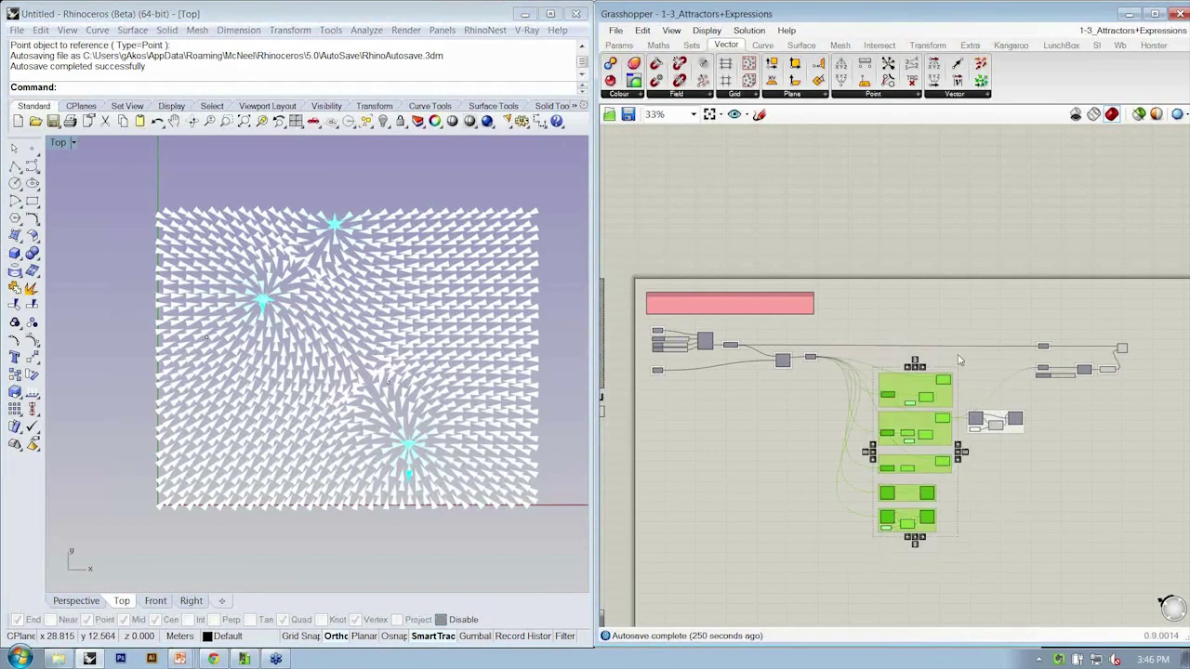
right_click_drag(960, 361, 929, 383)
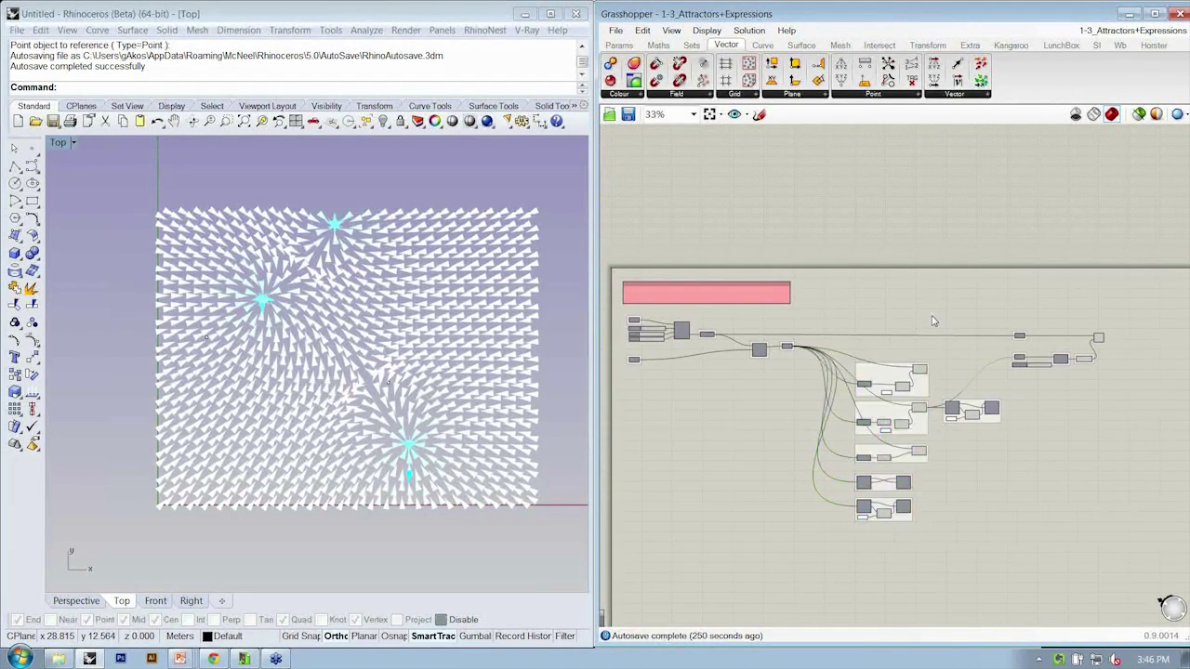
left_click(932, 390)
Select the downstream vector field components for removal
scroll(874, 420, "up", 1)
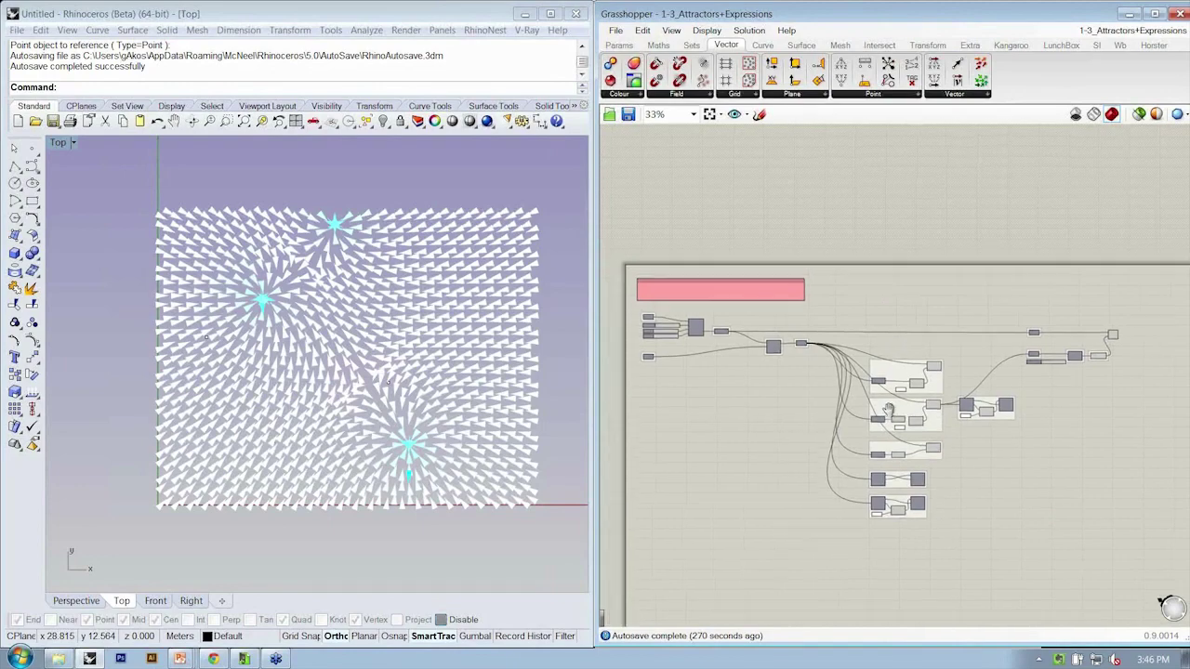
scroll(714, 304, "up", 1)
scroll(714, 304, "up", 2)
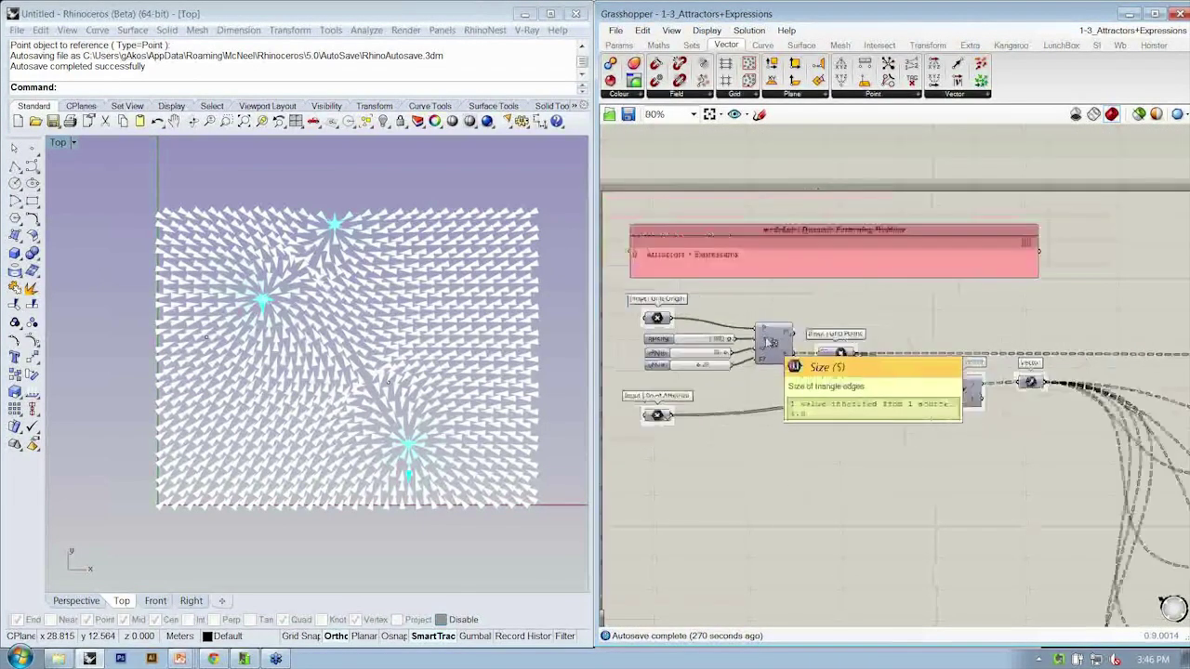
scroll(773, 344, "down", 4)
left_click_drag(1136, 508, 817, 336)
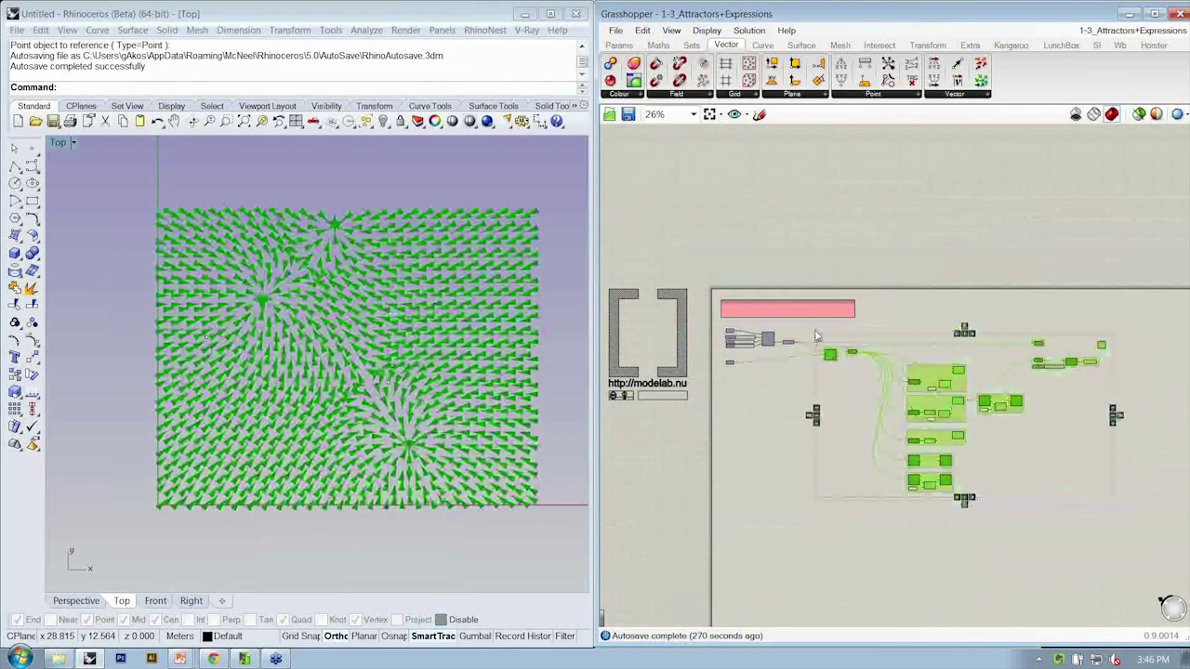
Delete the selected vector field components and the Point Attractor parameter
key("Delete")
scroll(815, 340, "up", 5)
left_click(704, 409)
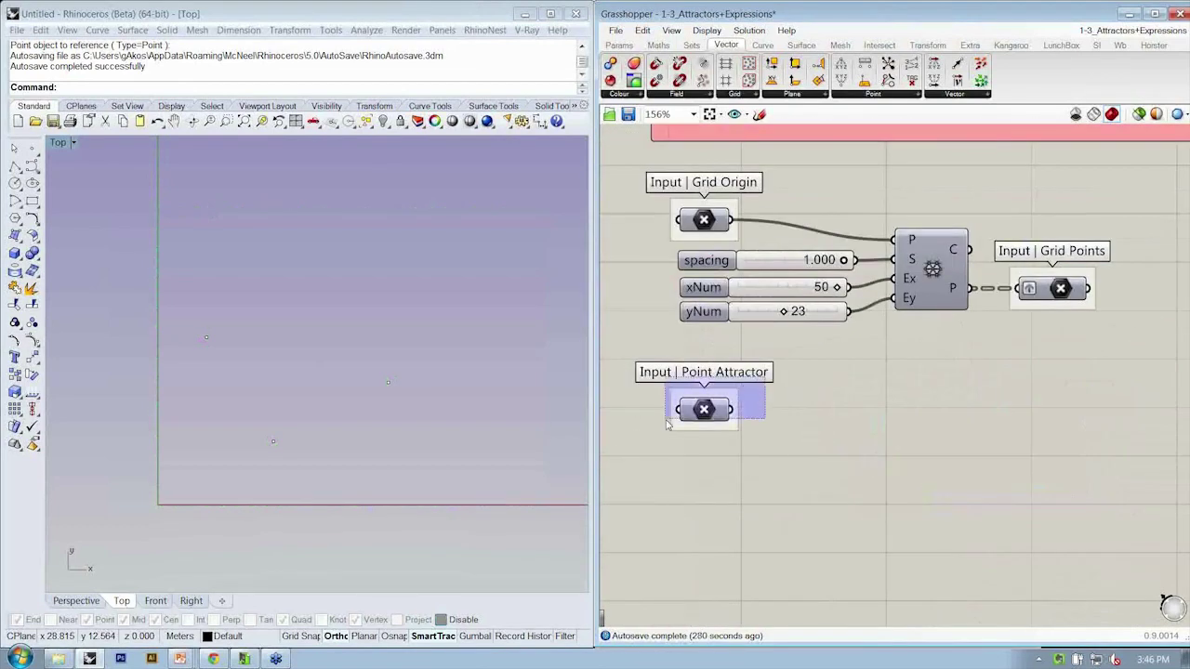
key("Delete")
right_click_drag(666, 426, 625, 530)
Save the definition as 1-3_Attractors+Expressions-W and turn on Grid Points preview
key("ctrl+shift+s")
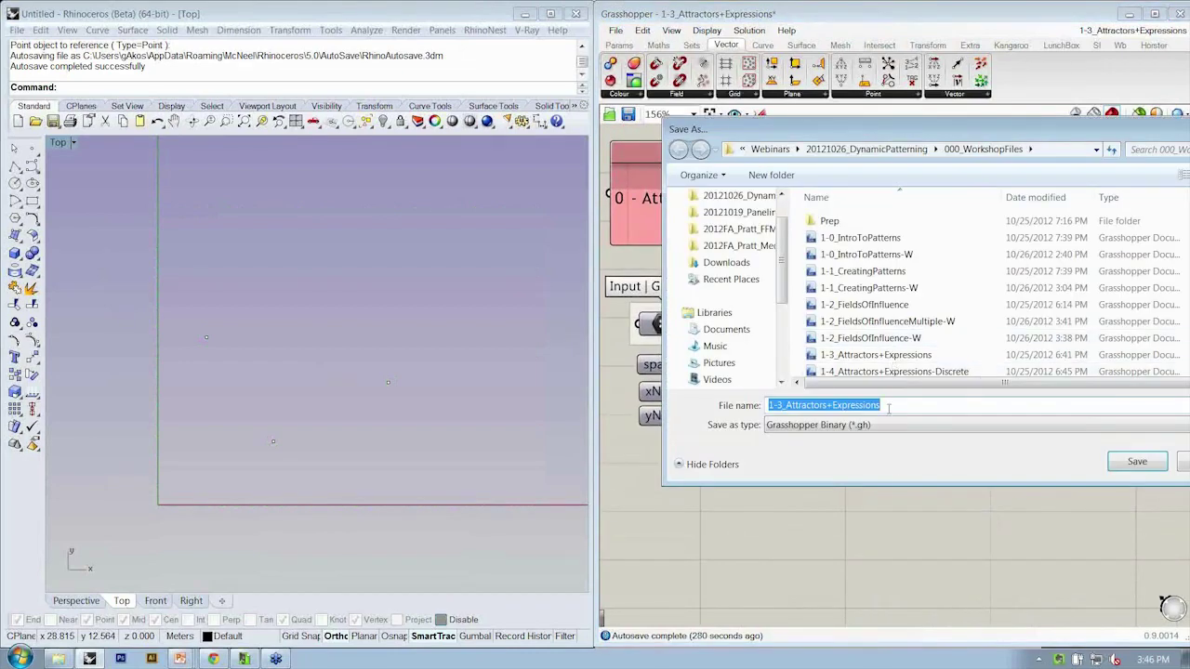
key("End")
type("-W")
key("Return")
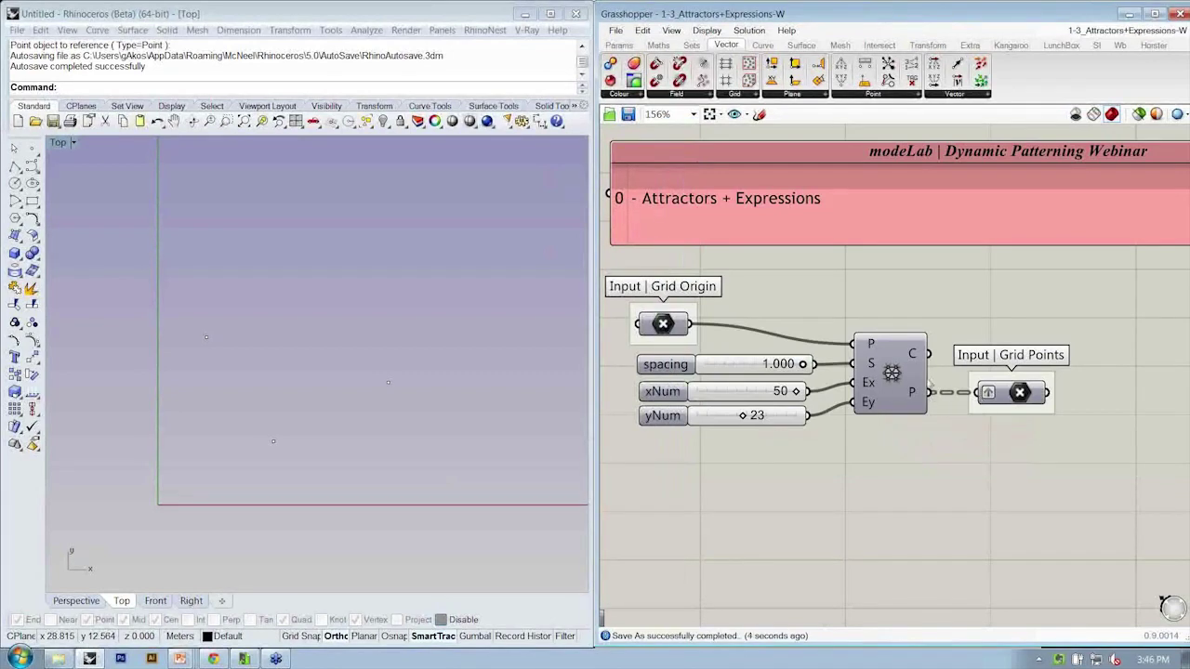
right_click(1016, 396)
left_click(1028, 363)
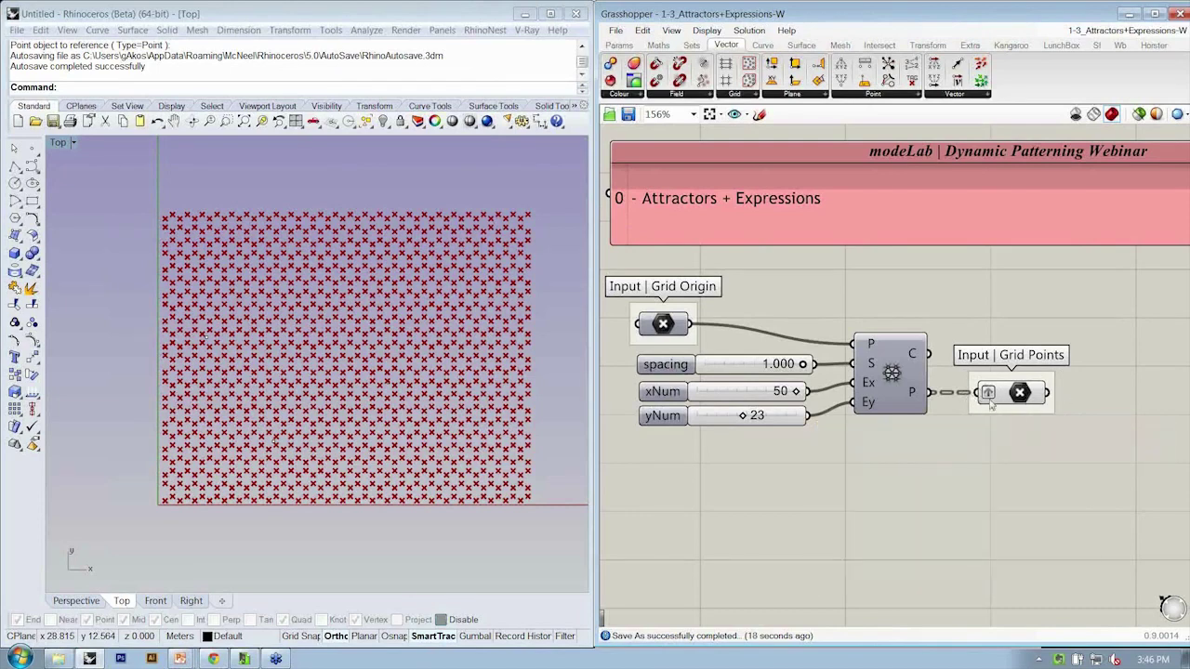
Add a Point parameter referencing the three Rhino attractor points via Set Multiple Points
scroll(995, 442, "down", 2)
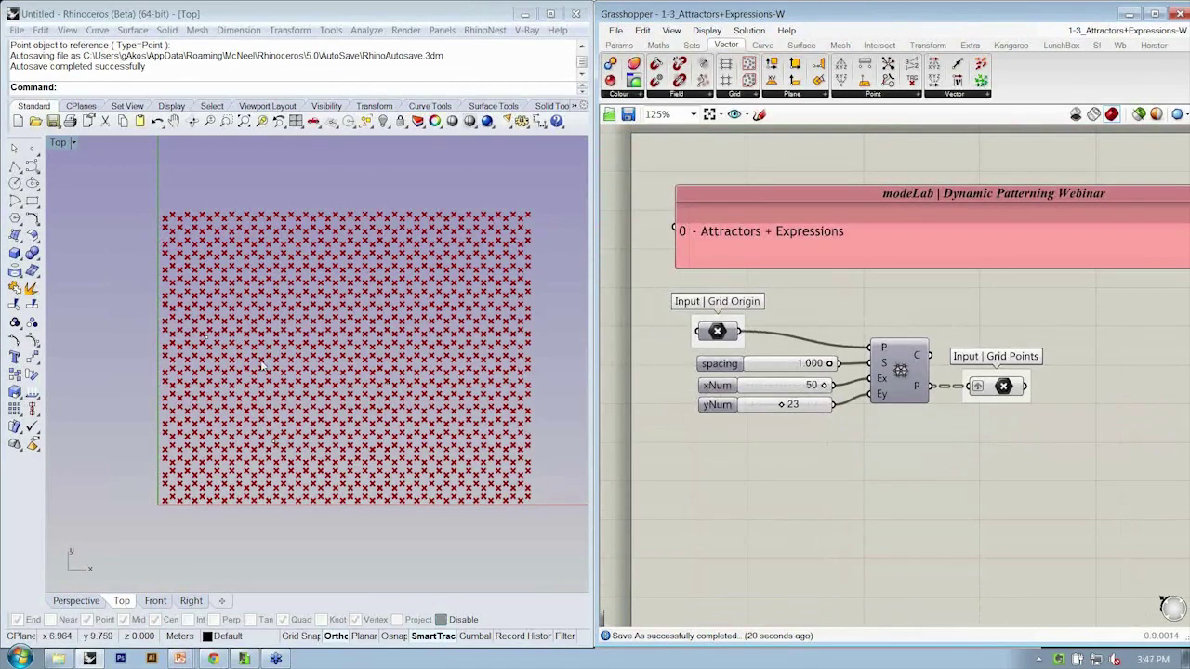
left_click_drag(142, 198, 576, 552)
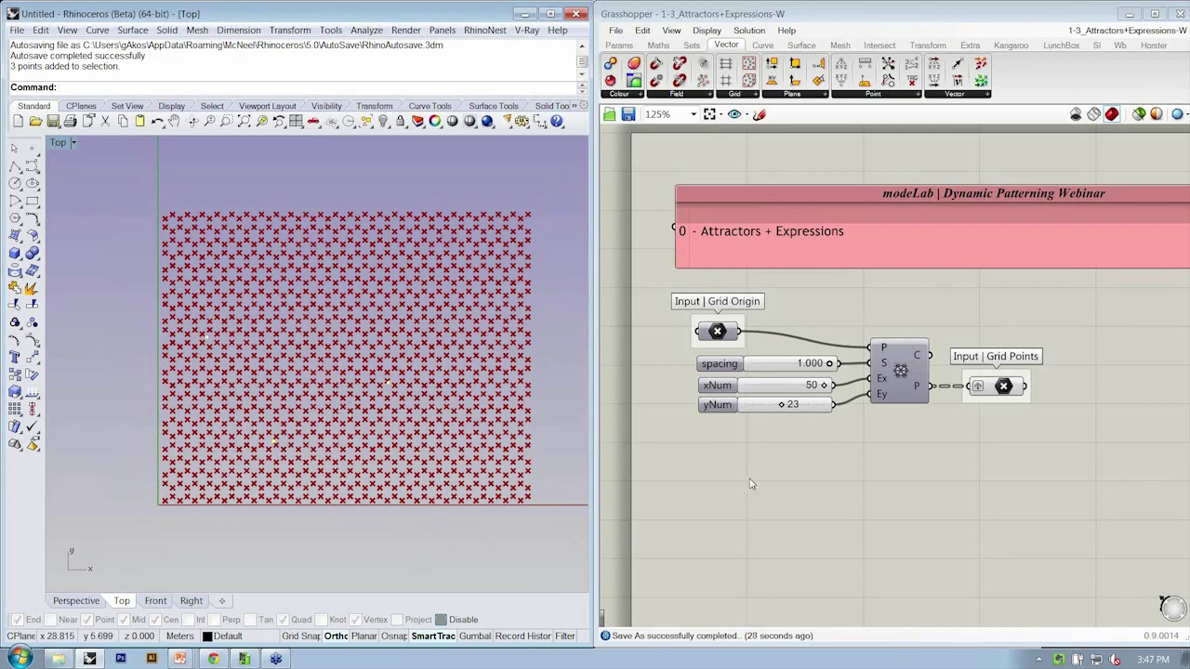
right_click_drag(781, 490, 742, 454)
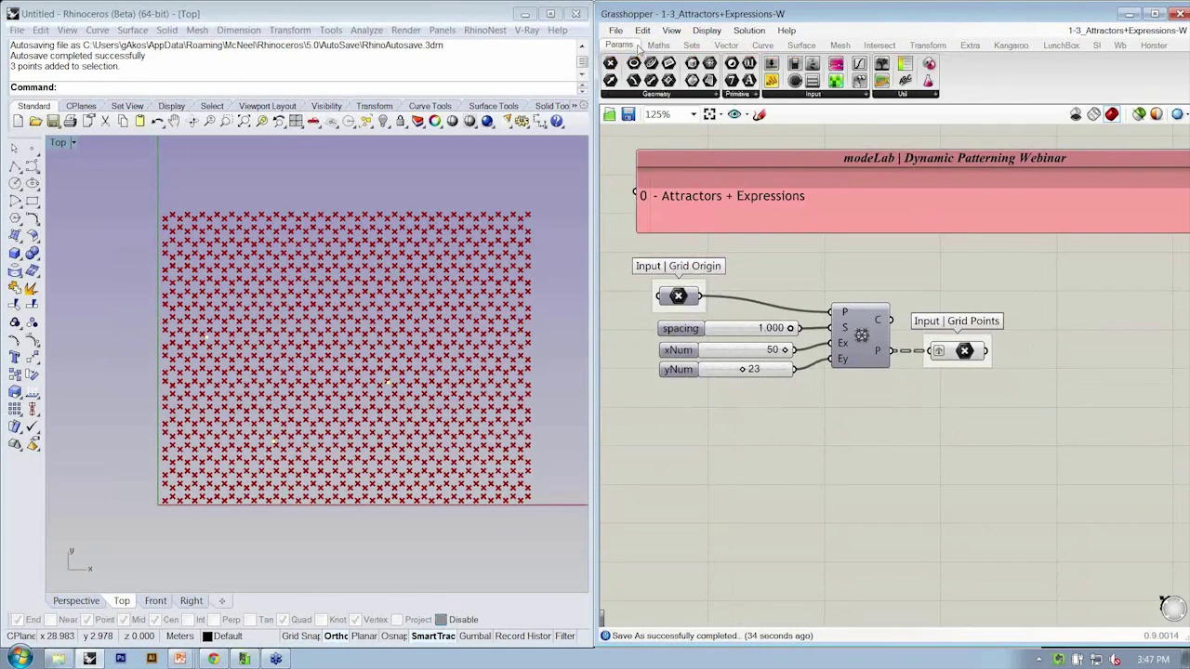
left_click(620, 45)
left_click(642, 94)
left_click(634, 116)
left_click(683, 463)
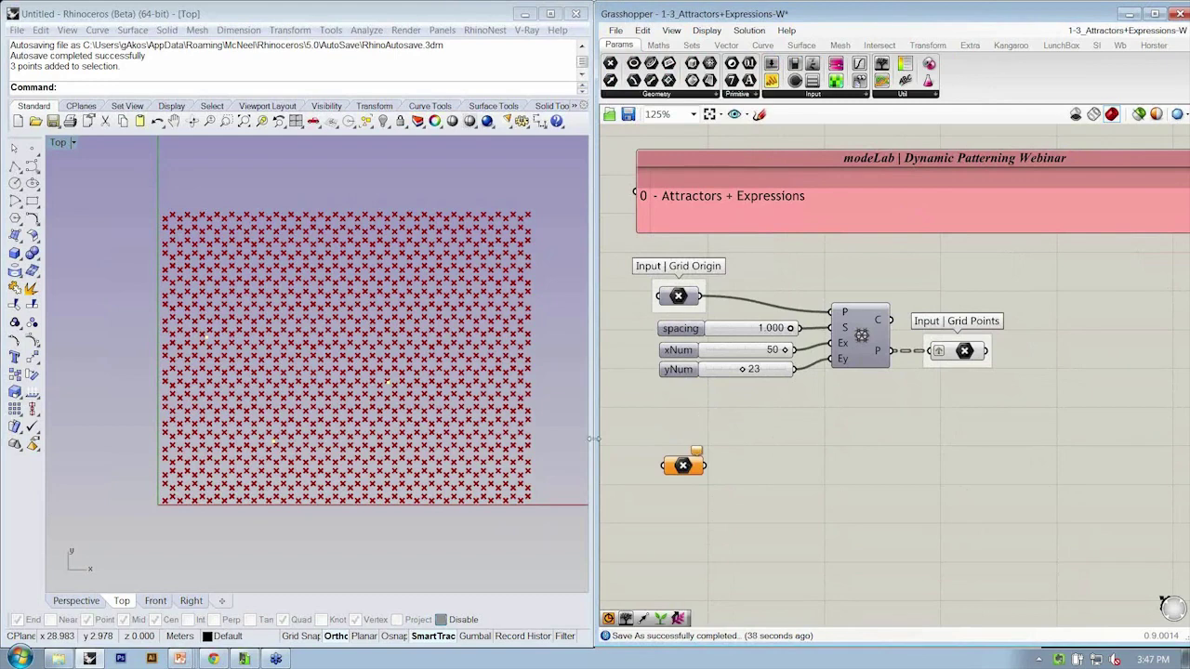
right_click(683, 465)
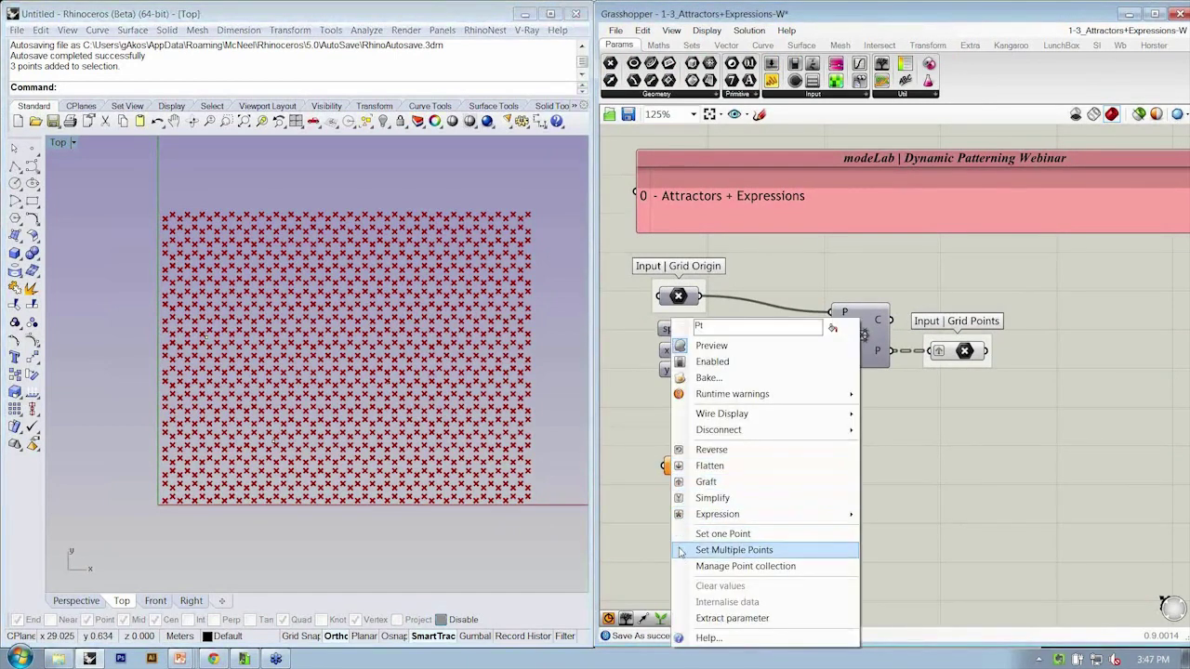
left_click(734, 551)
left_click_drag(149, 296, 465, 546)
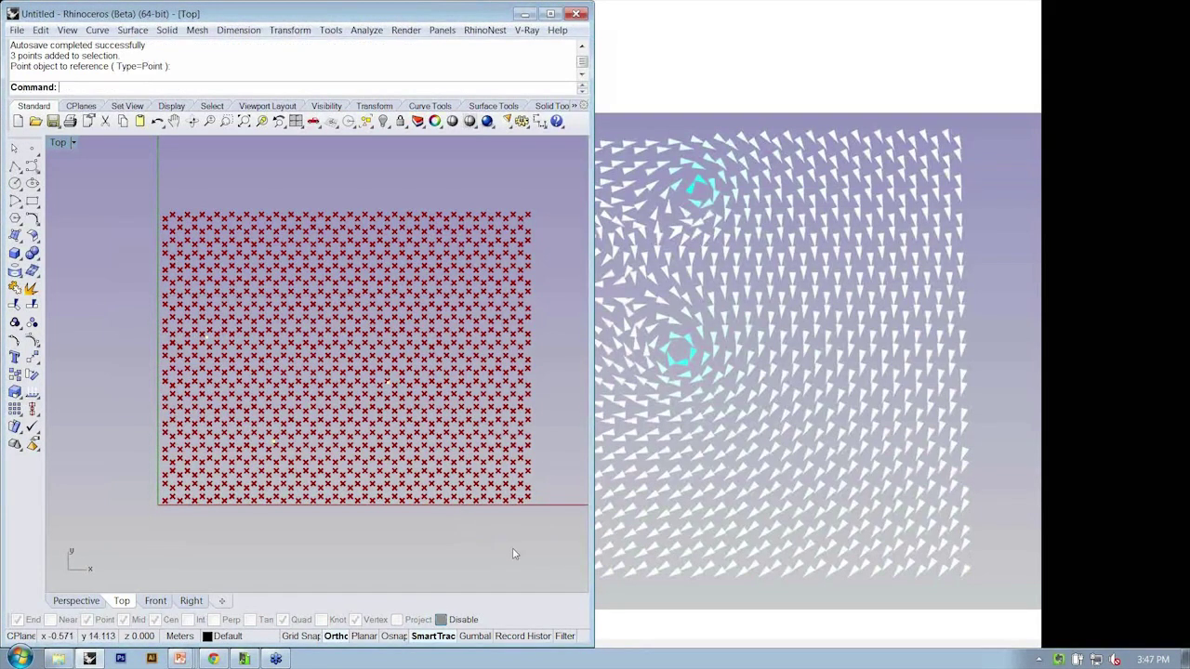
key("Return")
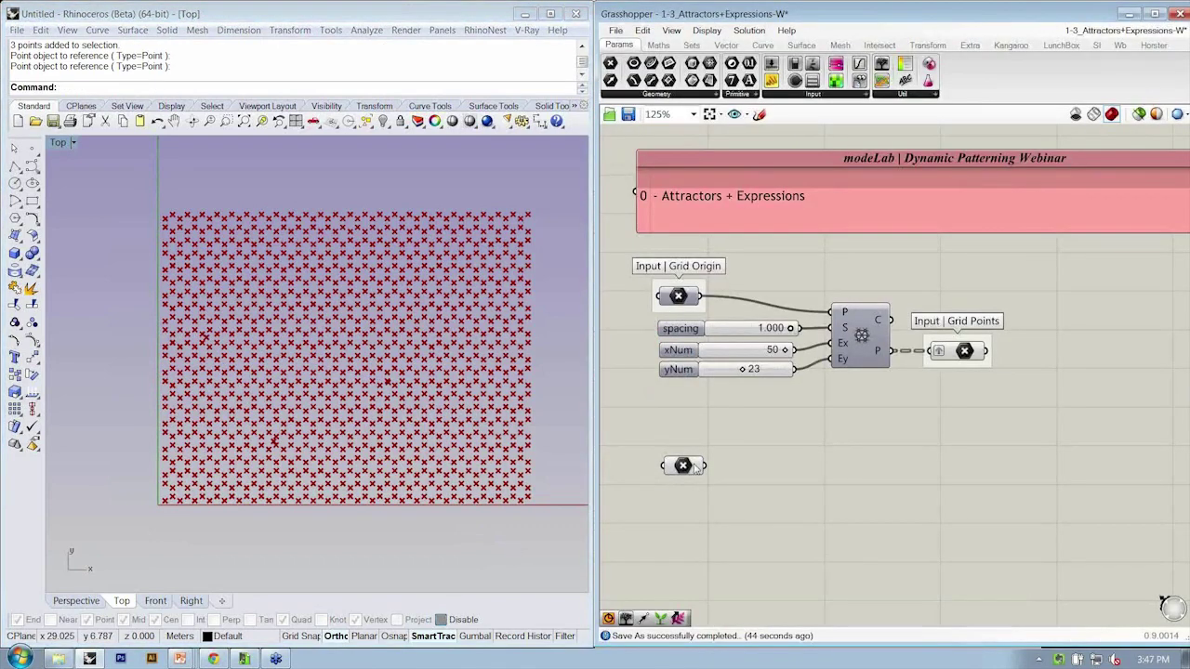
Group the point parameter and name the group 'Attractor Points', fixing the typo
scroll(697, 474, "up", 4)
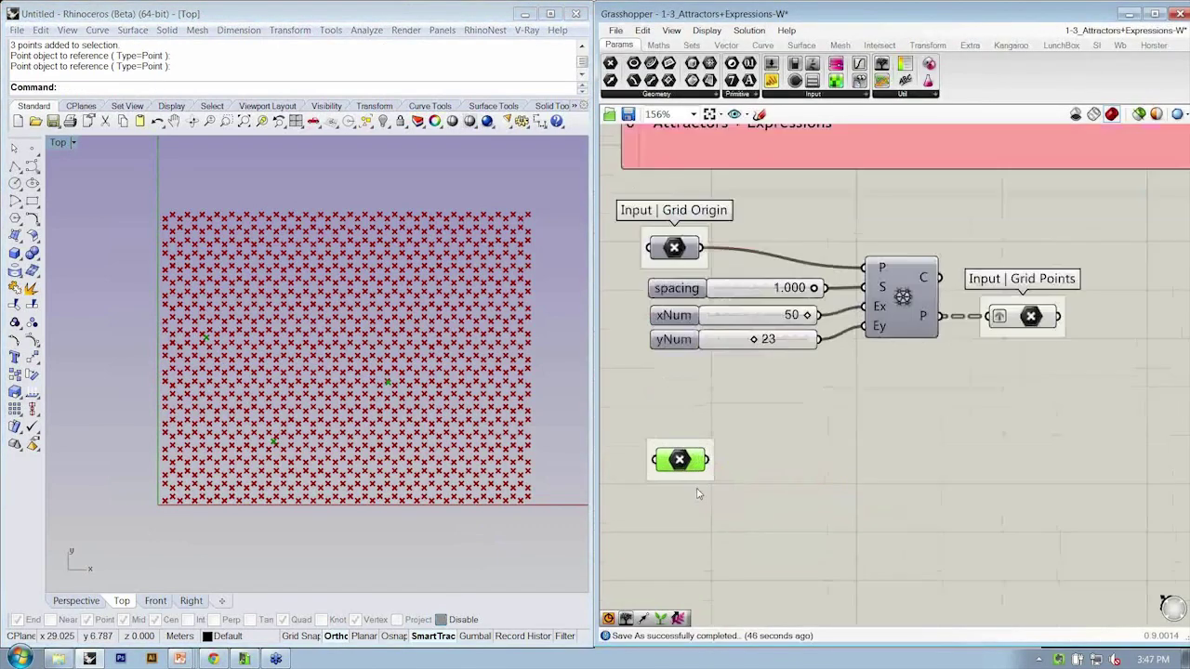
right_click(701, 481)
type("At")
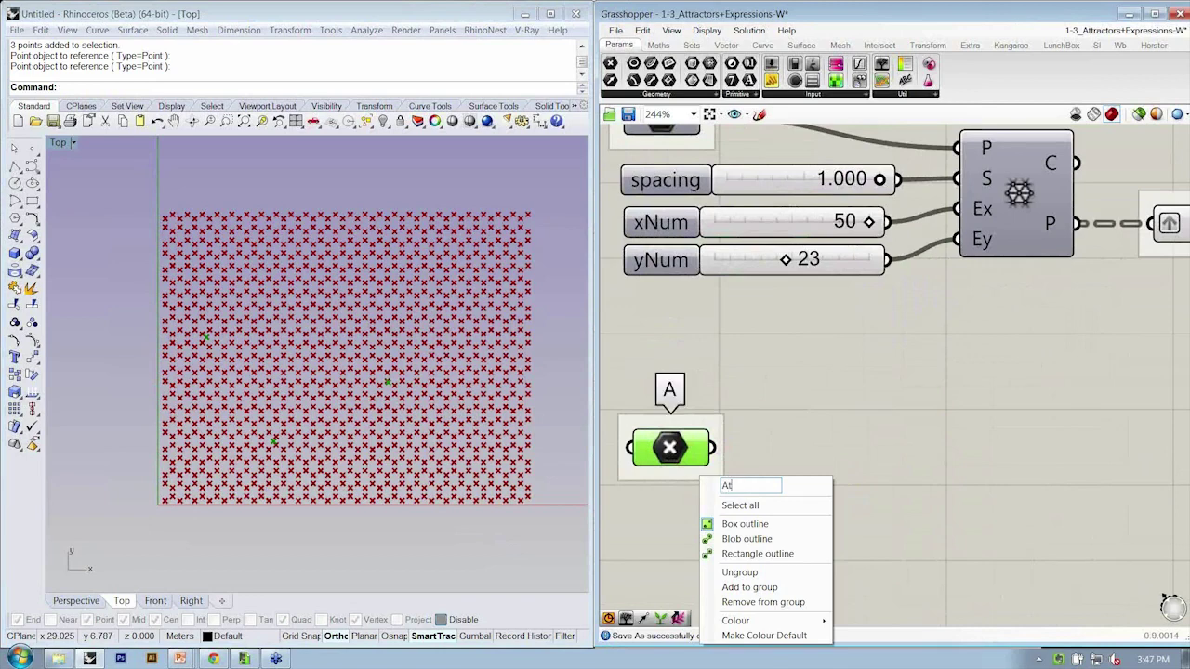
type("tractor Pionts")
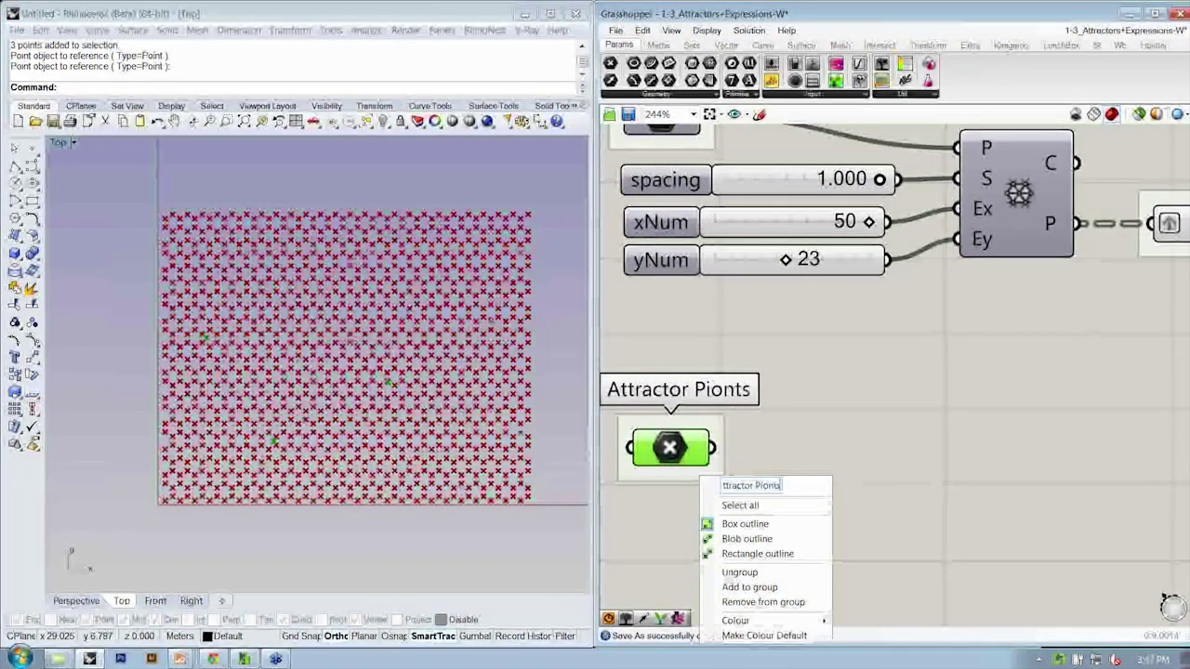
key("Return")
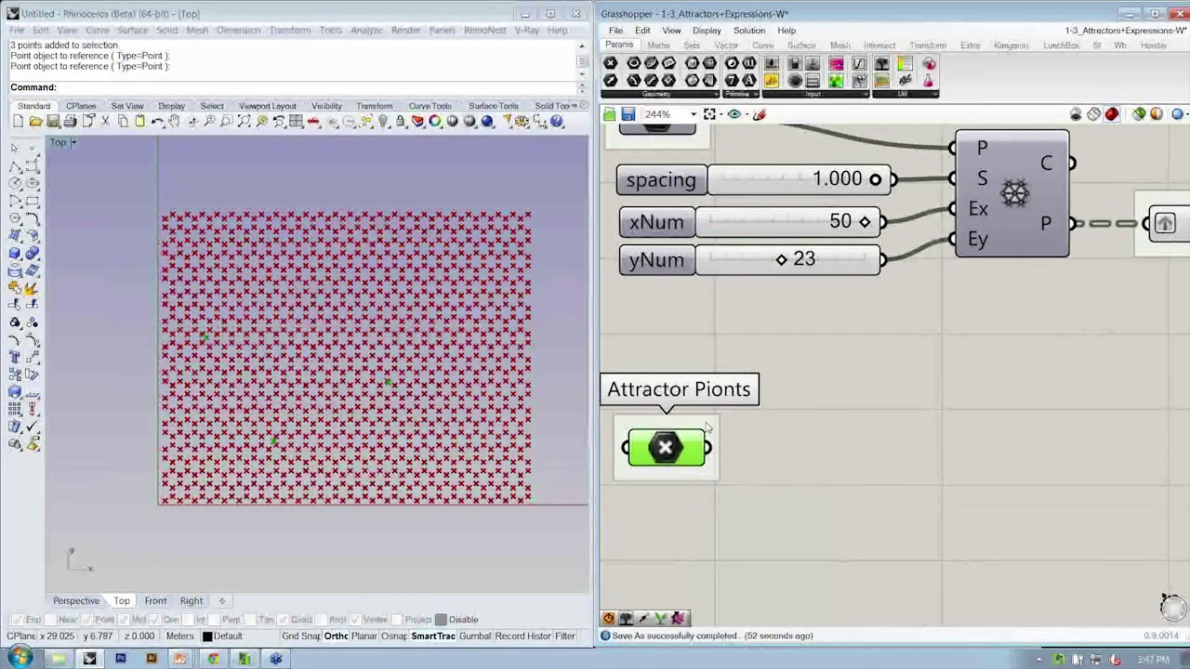
right_click(708, 425)
key("ctrl+shift+Left")
type("Points")
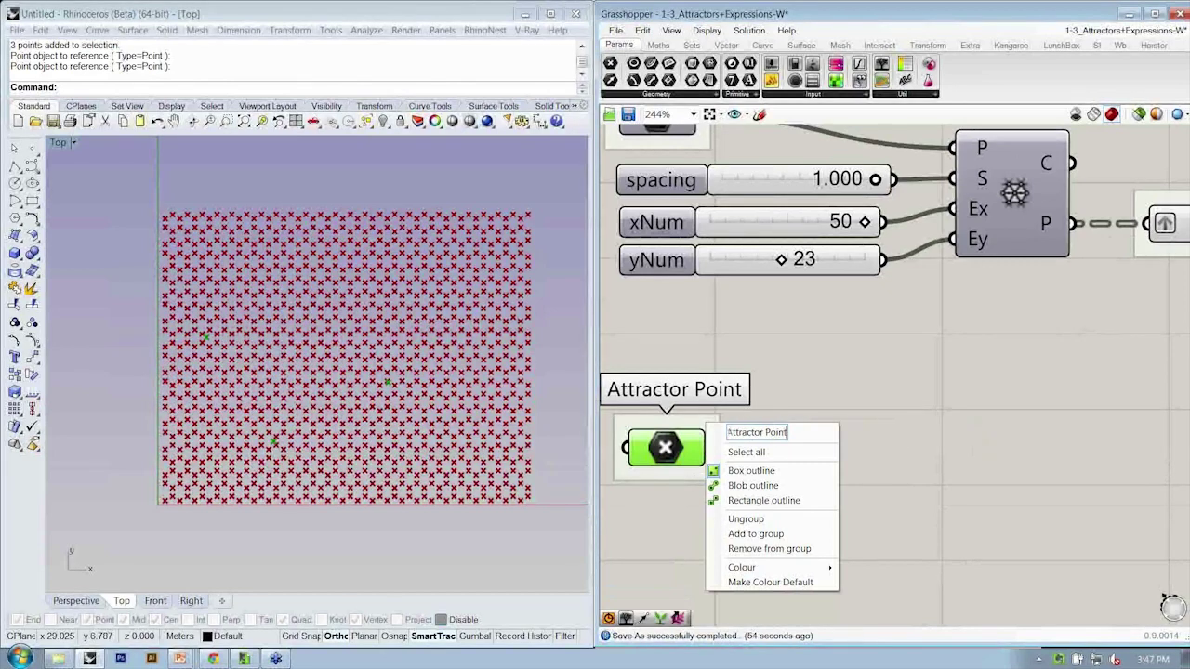
key("Return")
scroll(1056, 485, "down", 2)
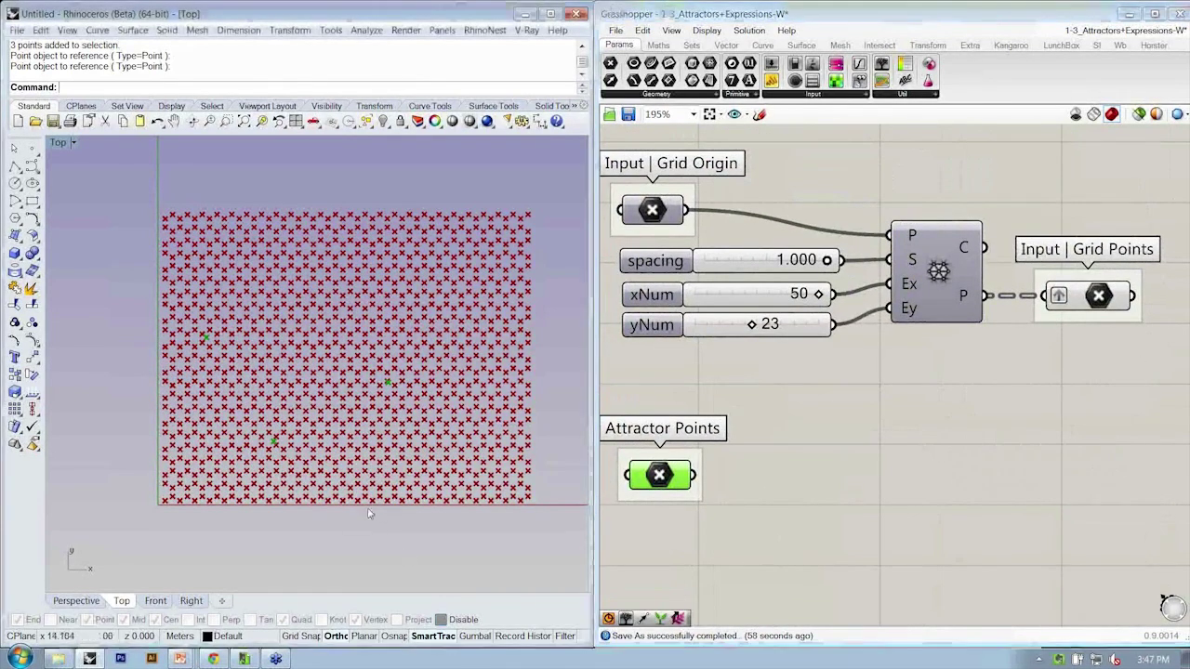
scroll(349, 528, "up", 3)
scroll(306, 417, "up", 1)
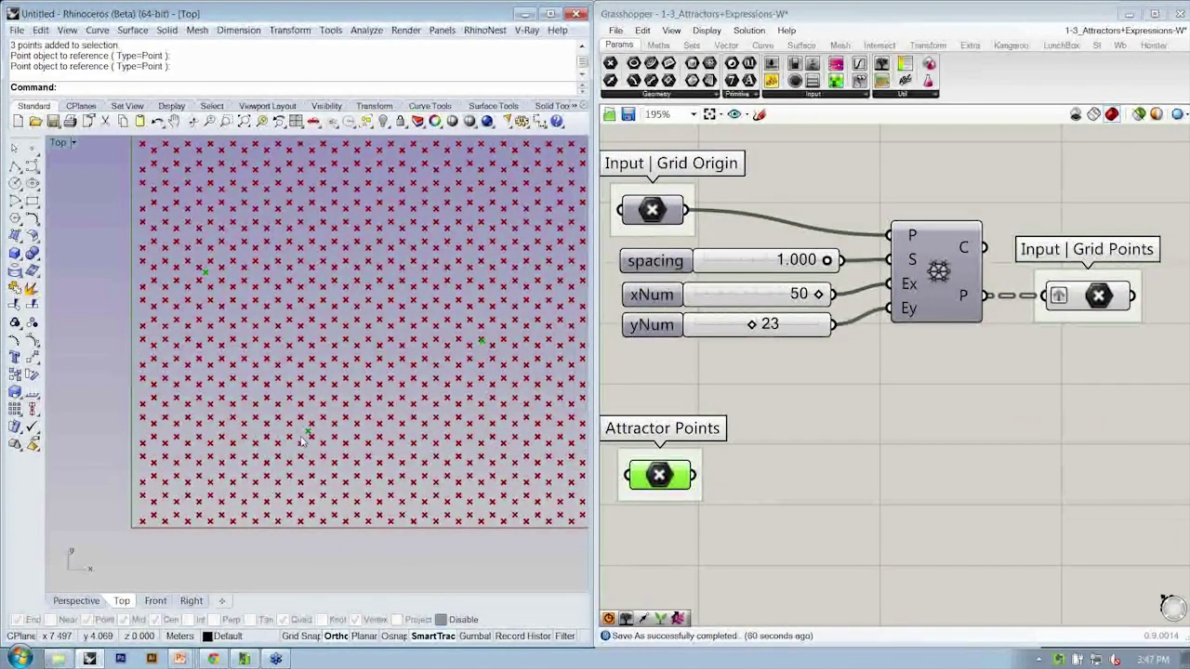
Graft the Grid Points parameter so each of its 1150 points has its own branch
scroll(279, 348, "down", 3)
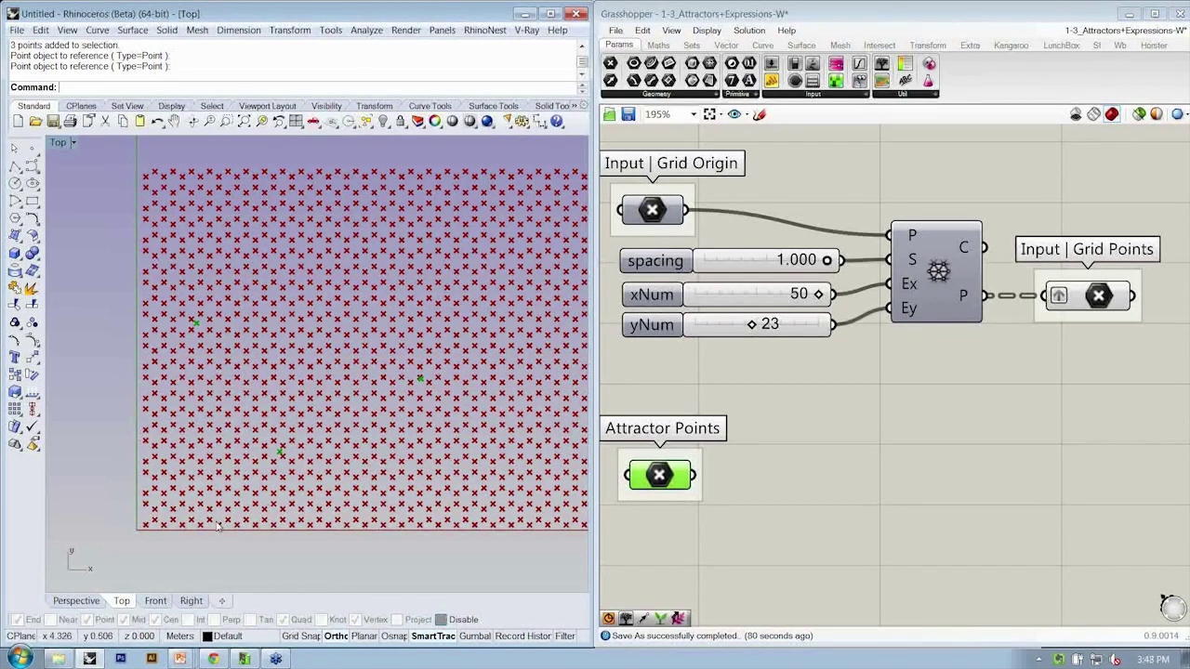
right_click_drag(791, 480, 742, 470)
scroll(743, 469, "down", 3)
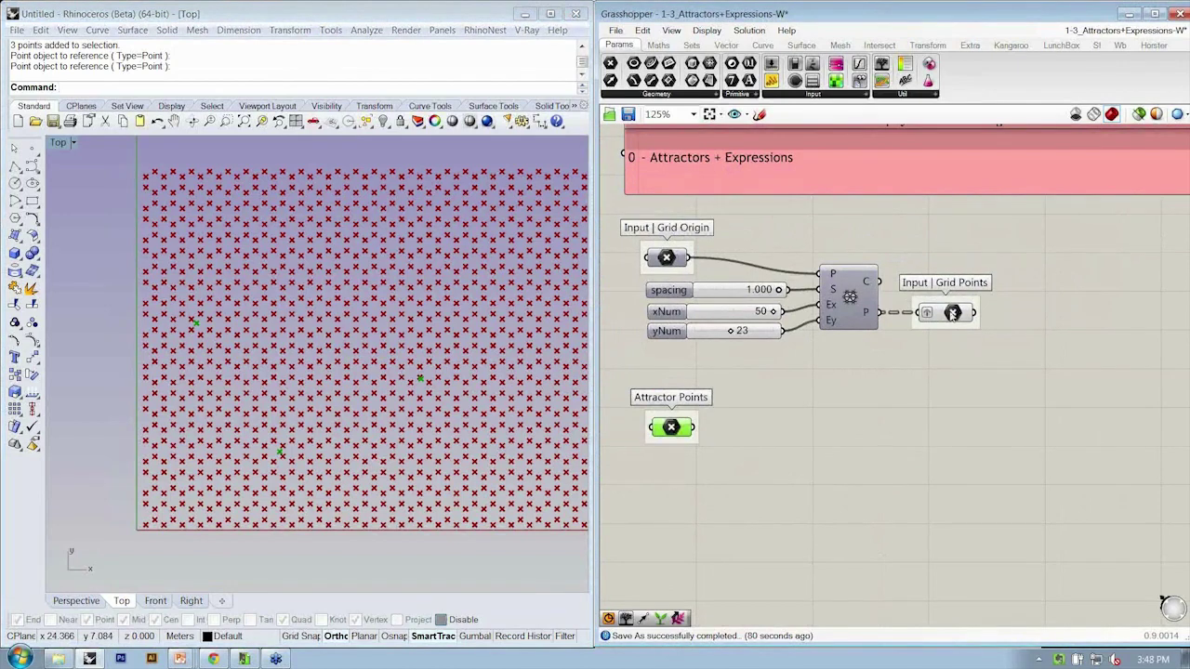
mouse_move(946, 316)
mouse_move(865, 313)
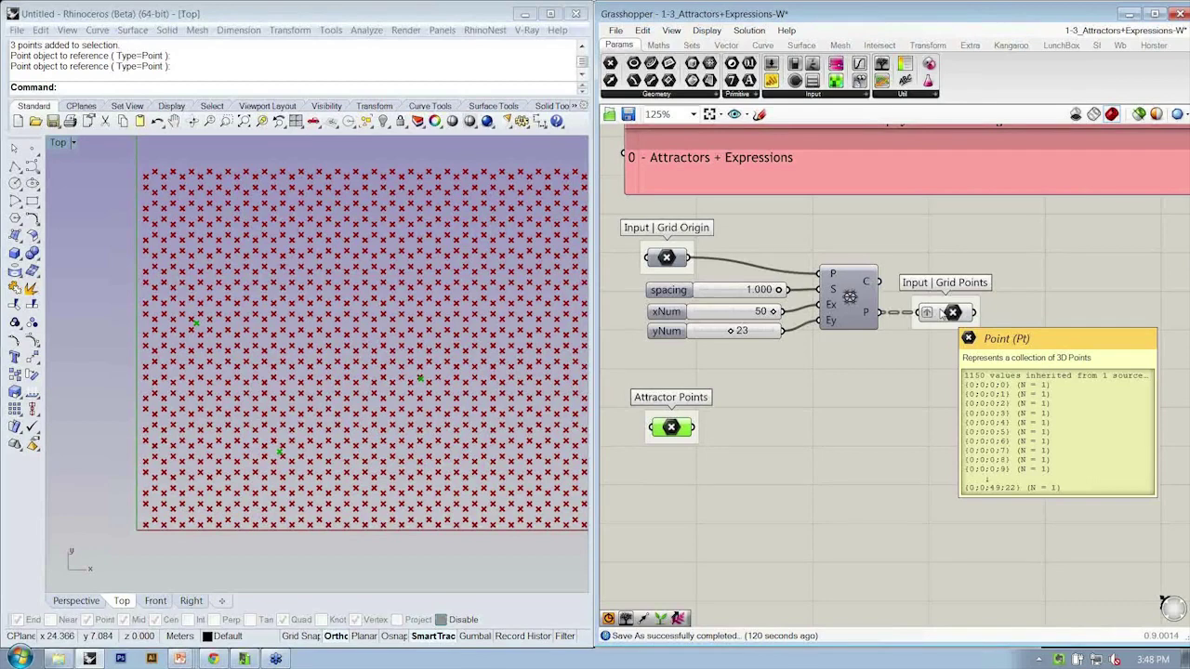
scroll(942, 314, "up", 5)
right_click(930, 338)
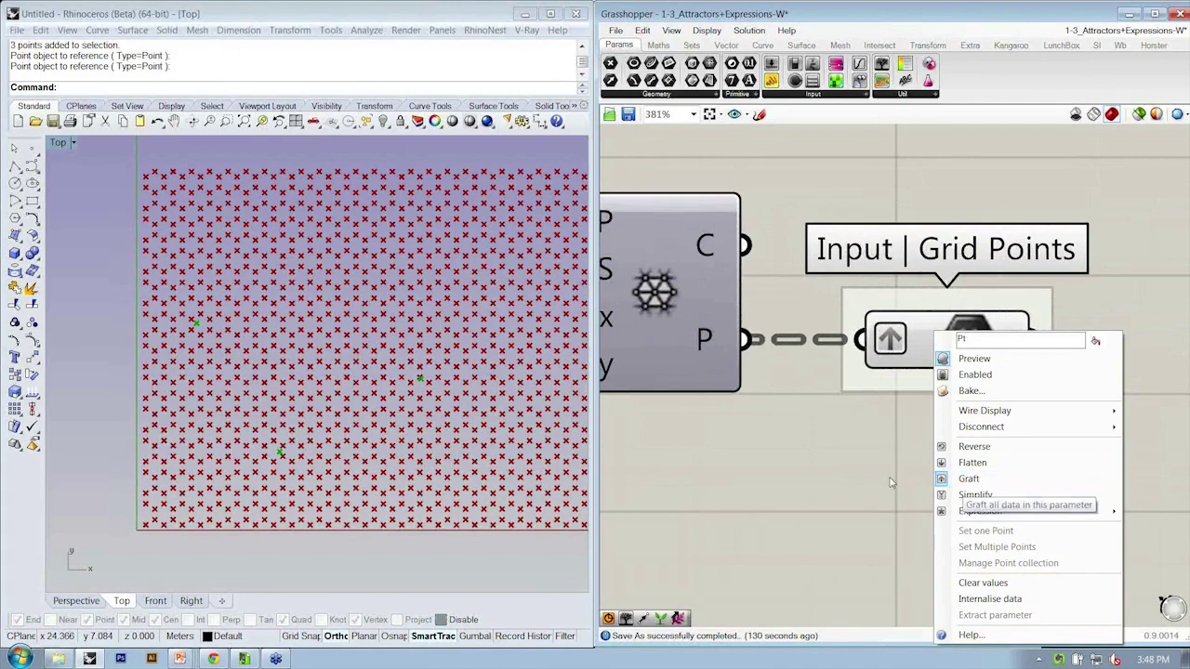
left_click(967, 478)
mouse_move(967, 344)
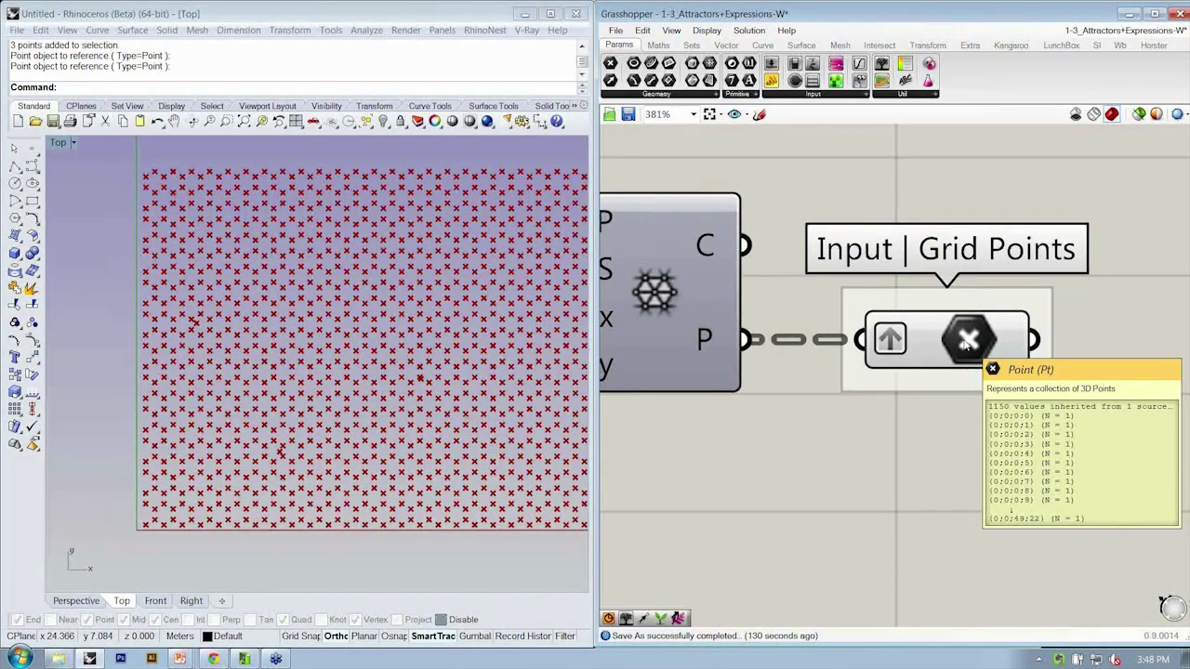
scroll(967, 344, "down", 5)
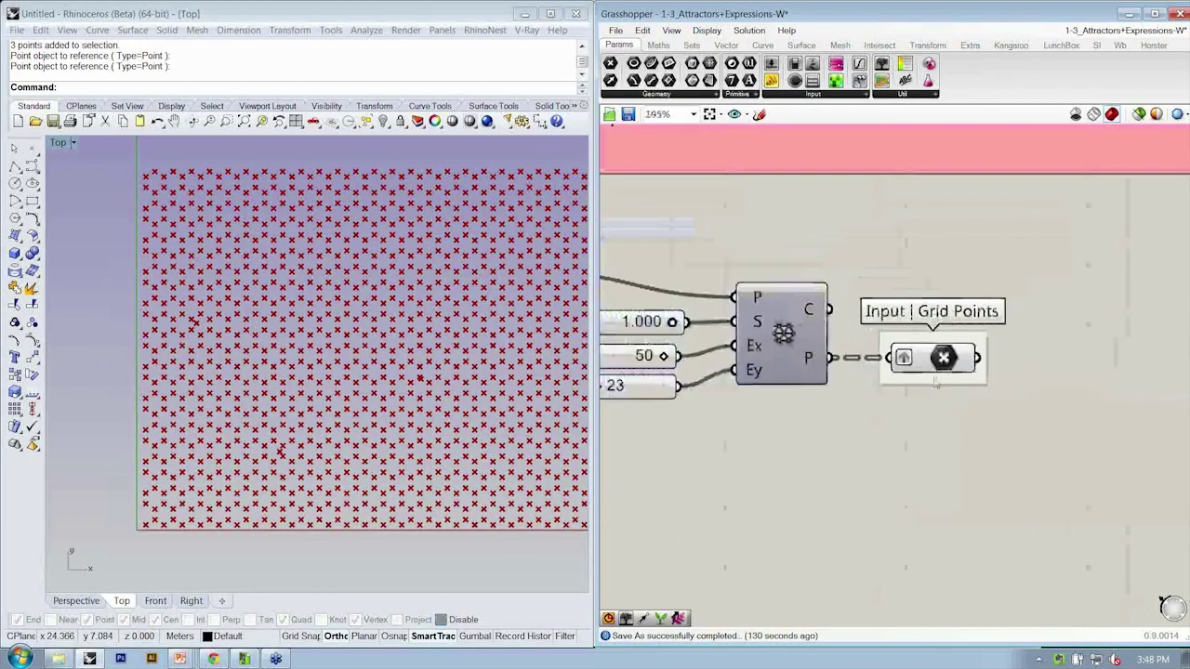
right_click_drag(1037, 323, 991, 331)
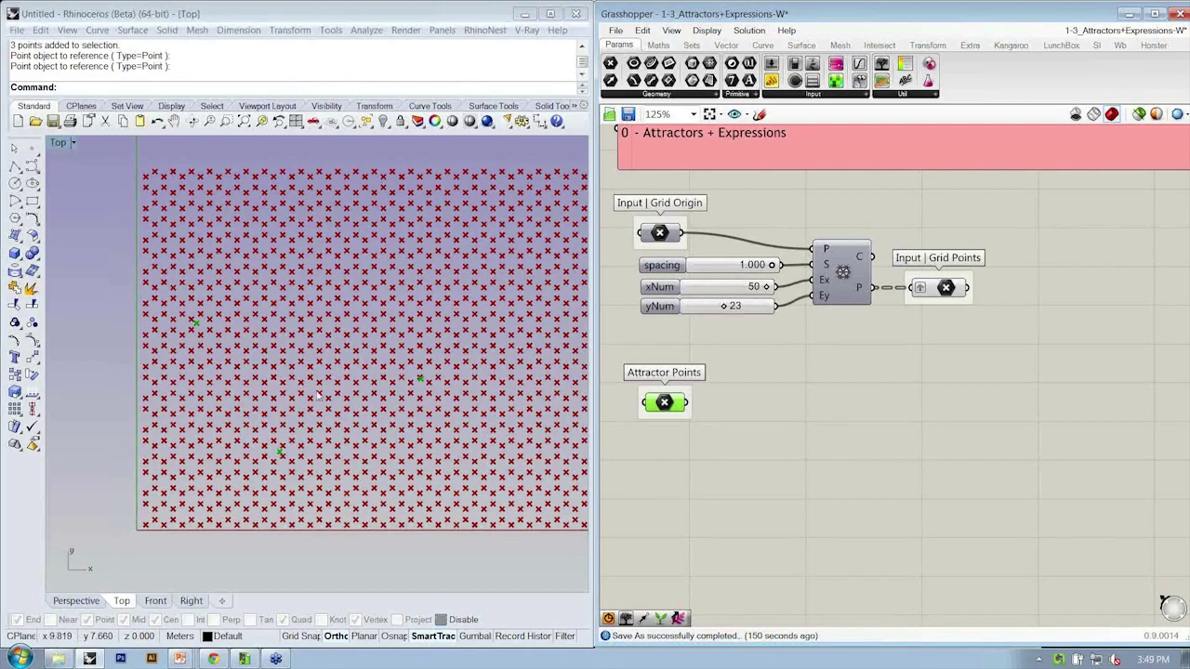
Add a Vector 2Pt component with Grid Points as A and Attractor Points as B
left_click(1091, 365)
mouse_move(962, 291)
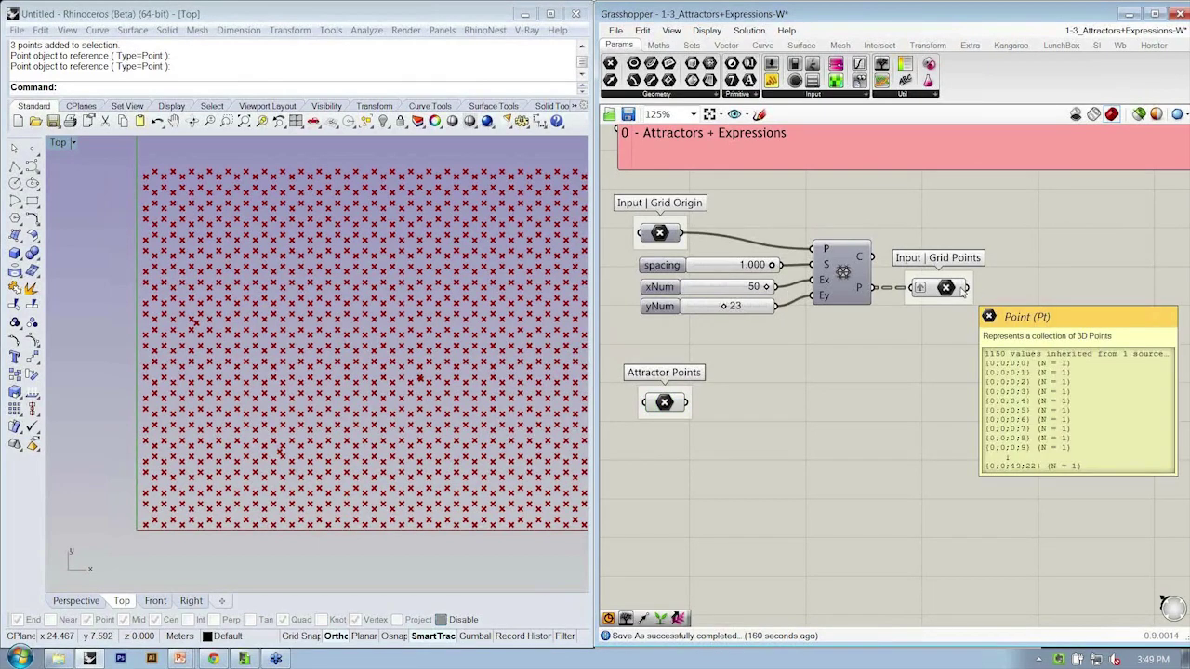
left_click(725, 46)
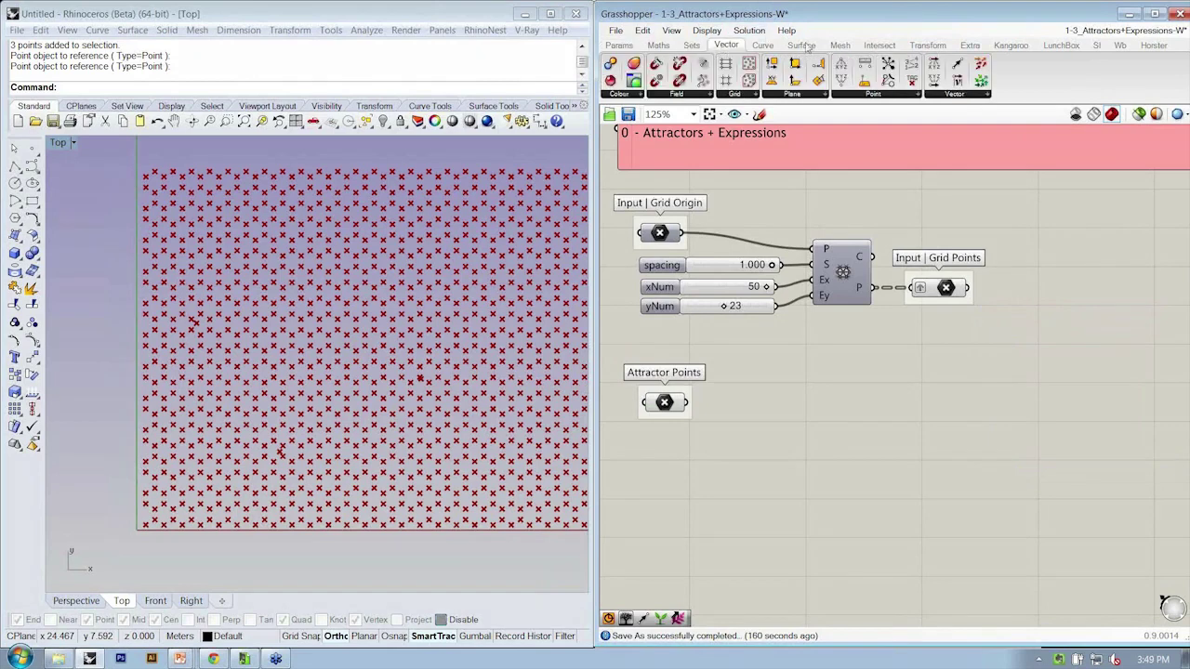
left_click(967, 96)
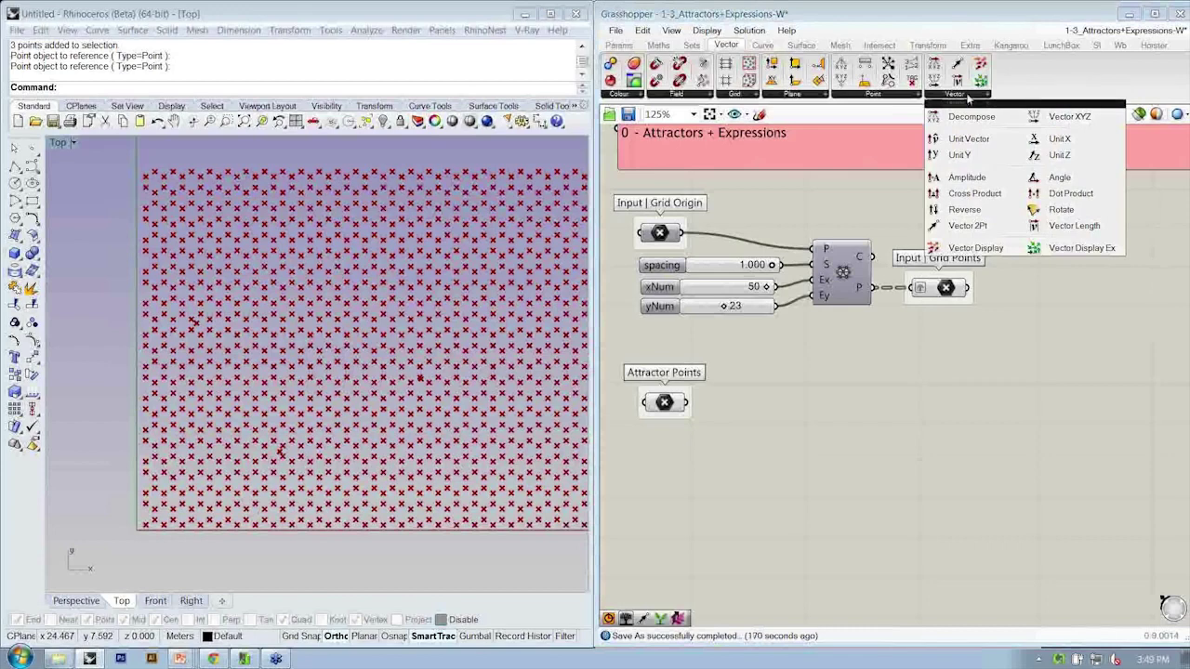
left_click(954, 228)
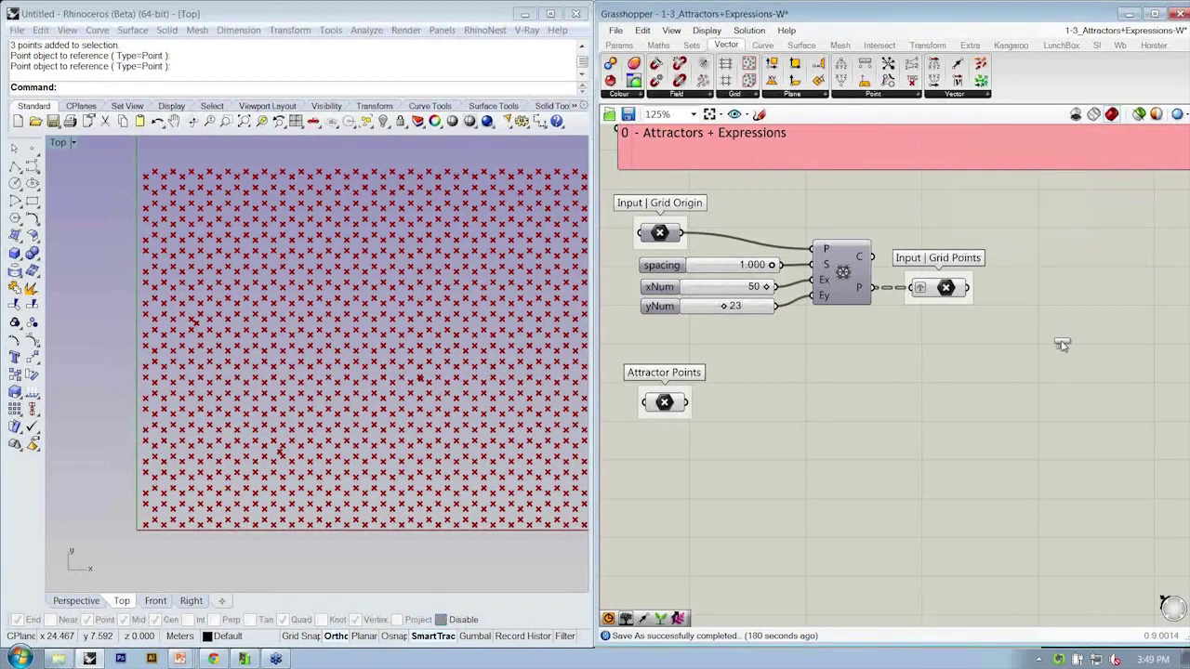
left_click(1052, 357)
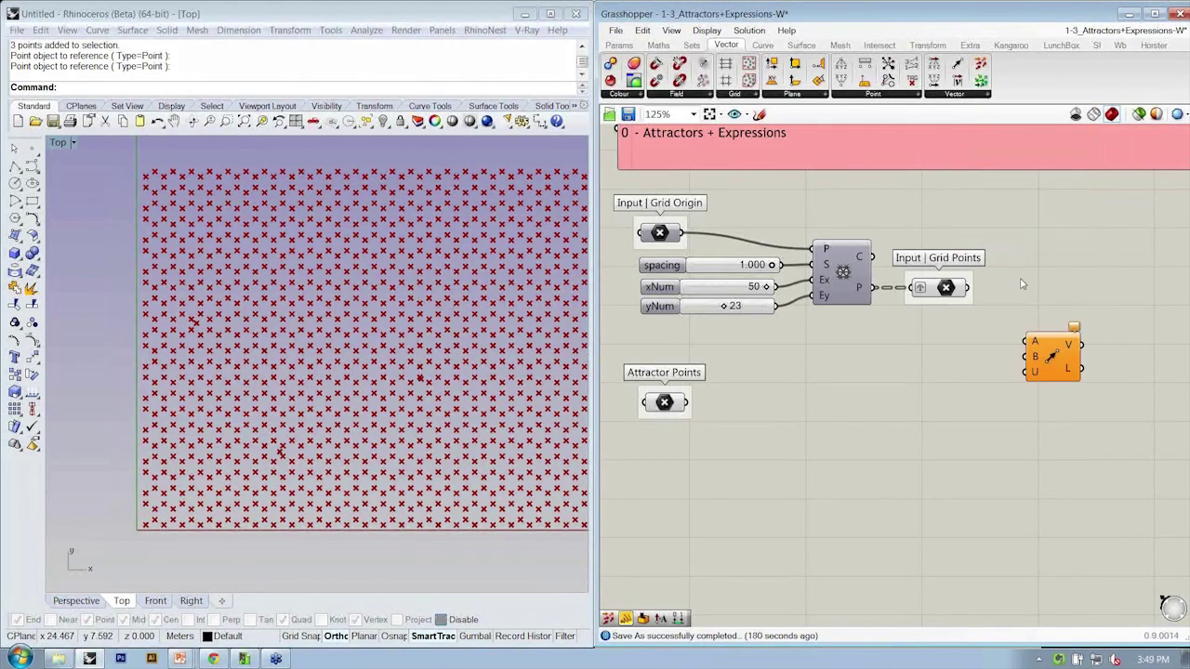
left_click_drag(969, 292, 1034, 343)
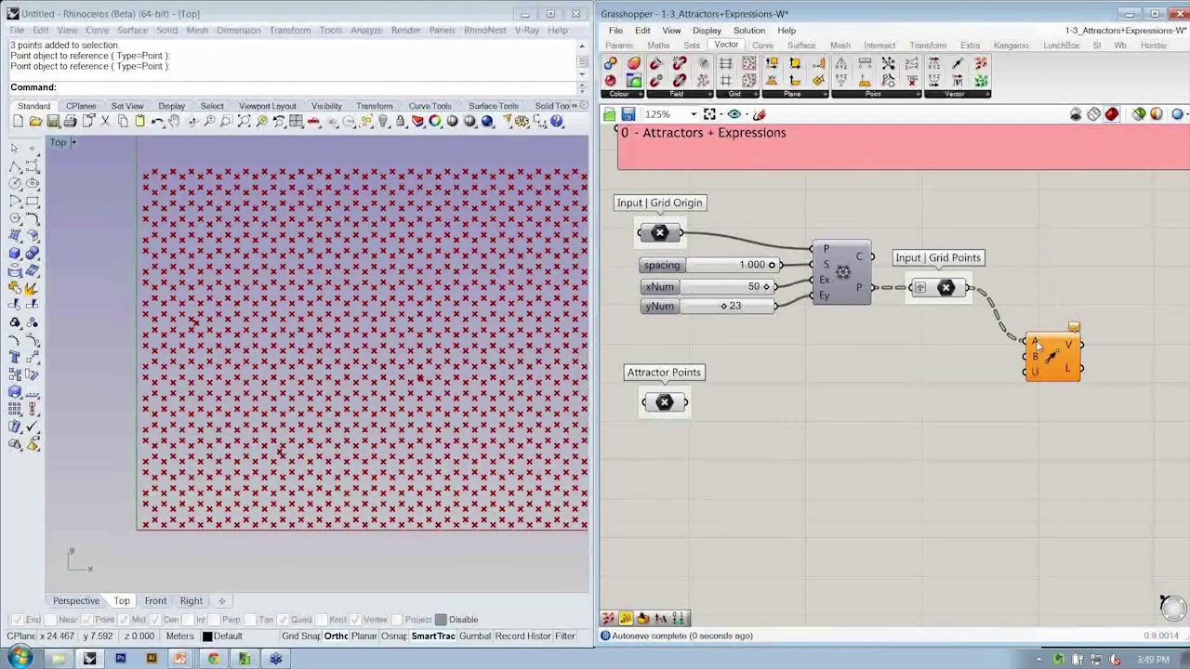
mouse_move(1038, 346)
left_click_drag(1030, 358, 688, 402)
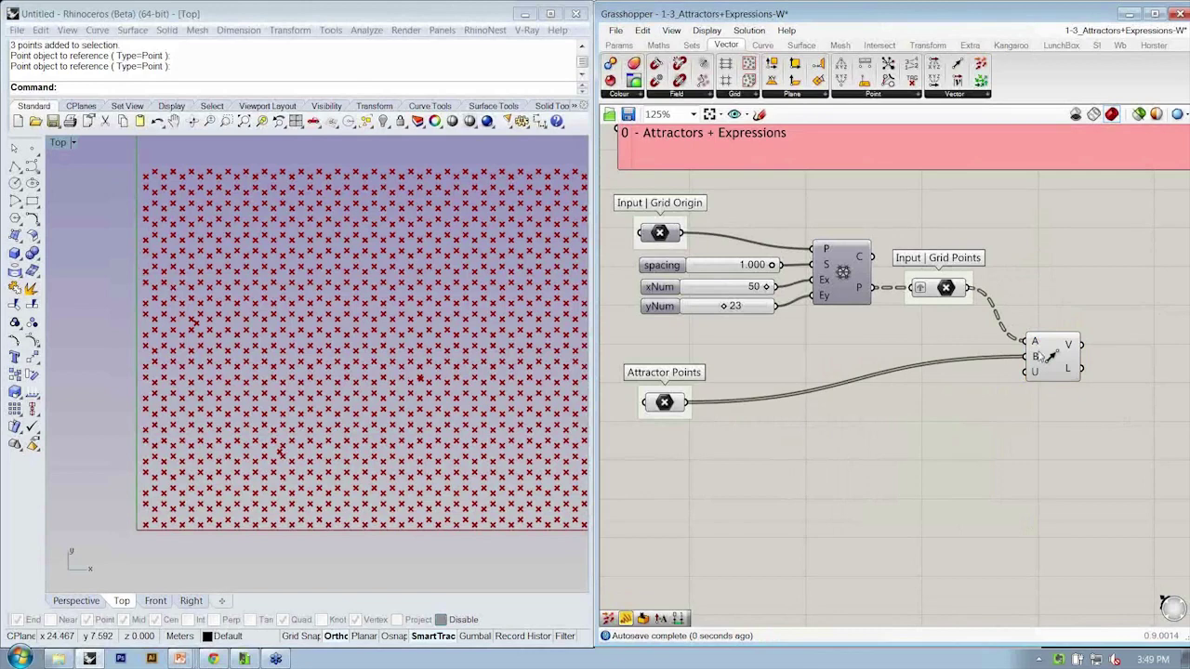
Highlight the Grid Points in Rhino to check the point grid
right_click_drag(1035, 358, 983, 352)
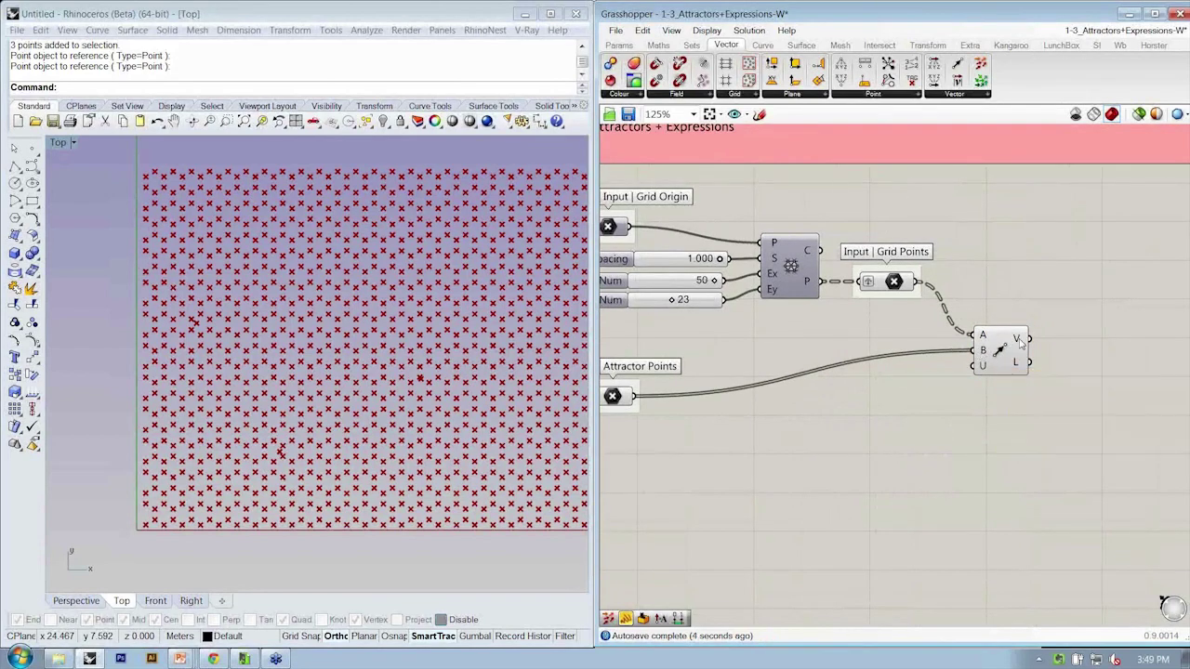
mouse_move(1021, 343)
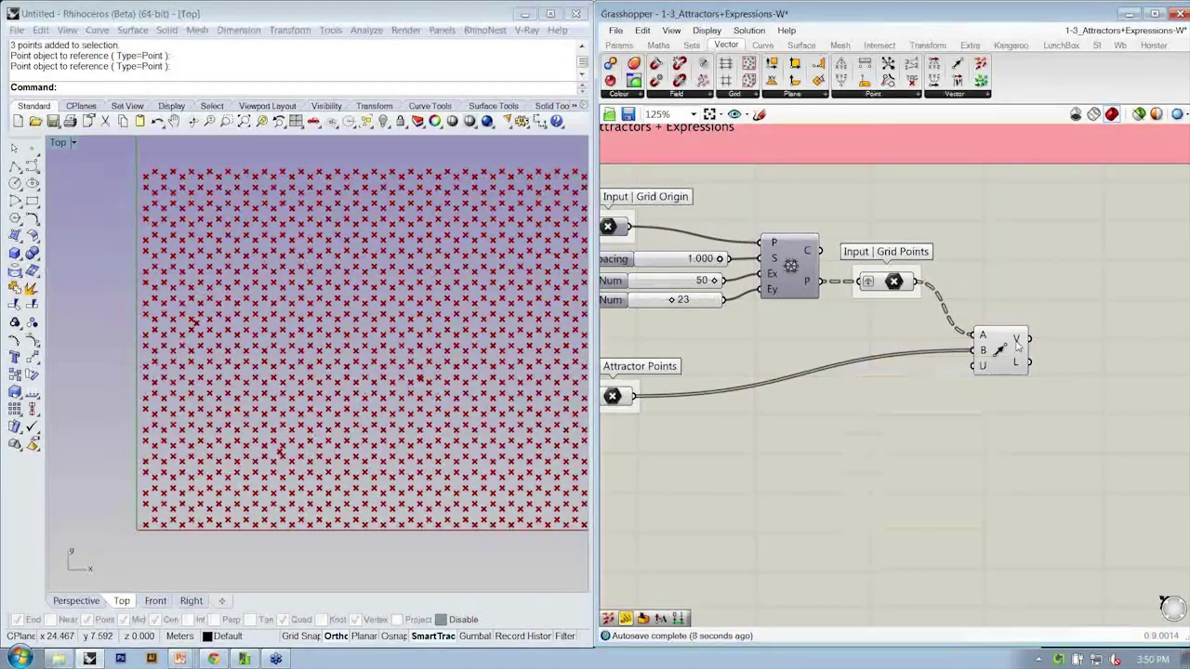
left_click(892, 284)
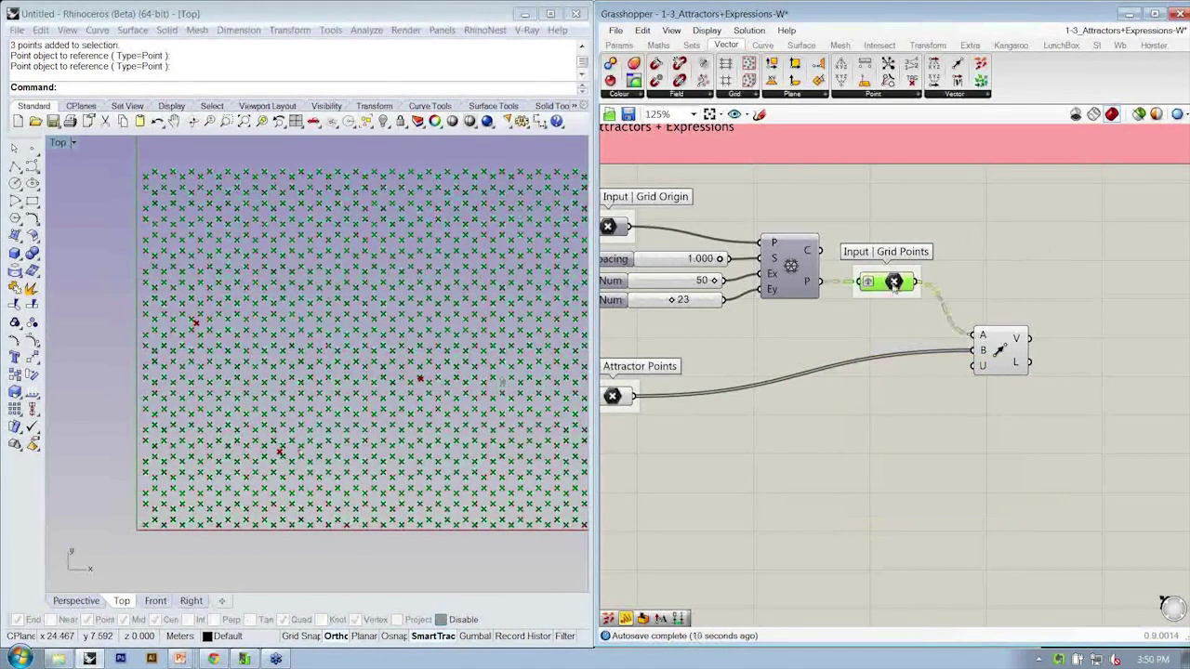
scroll(380, 403, "up", 6)
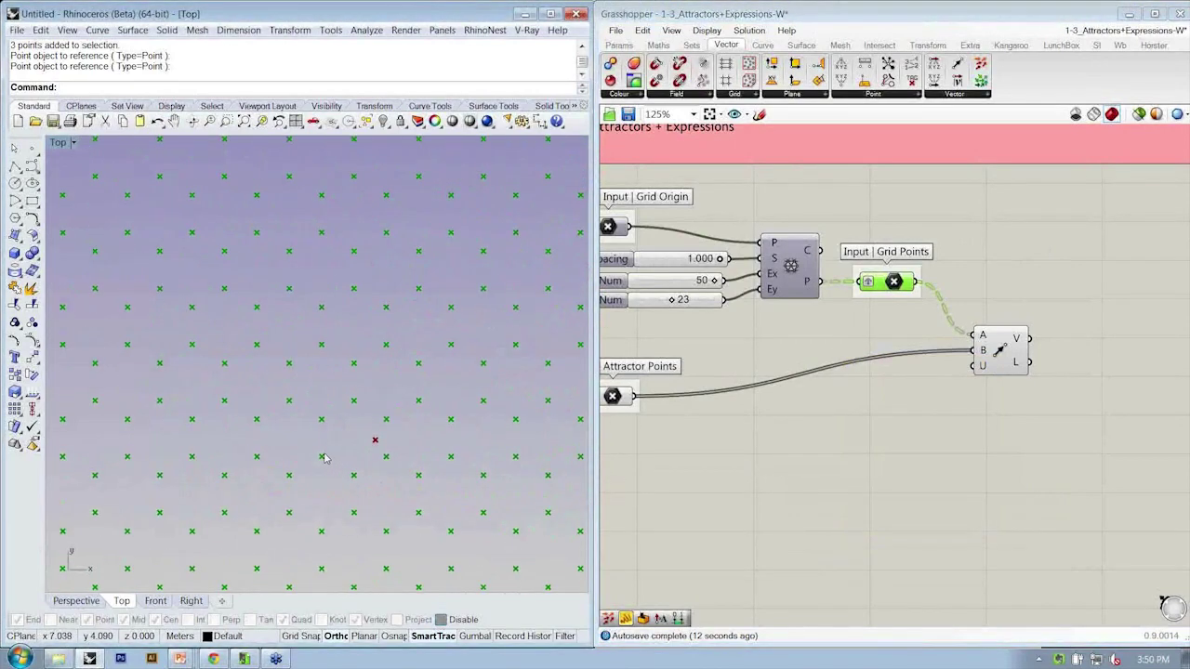
left_click_drag(375, 439, 357, 487)
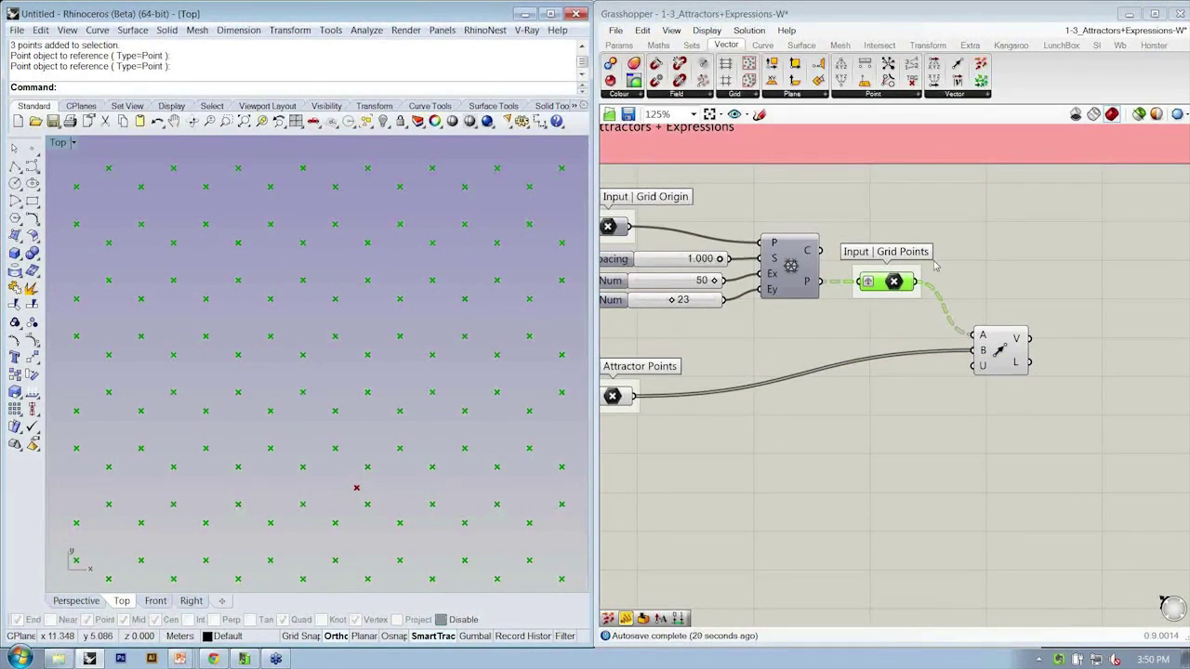
left_click(987, 261)
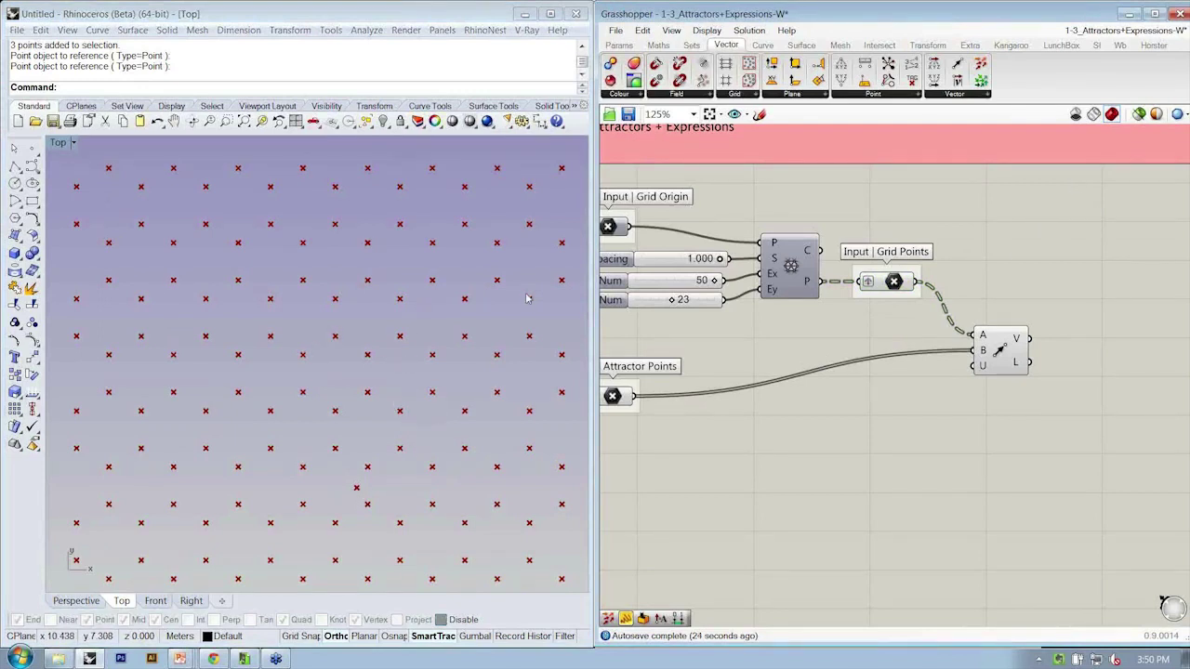
left_click(981, 97)
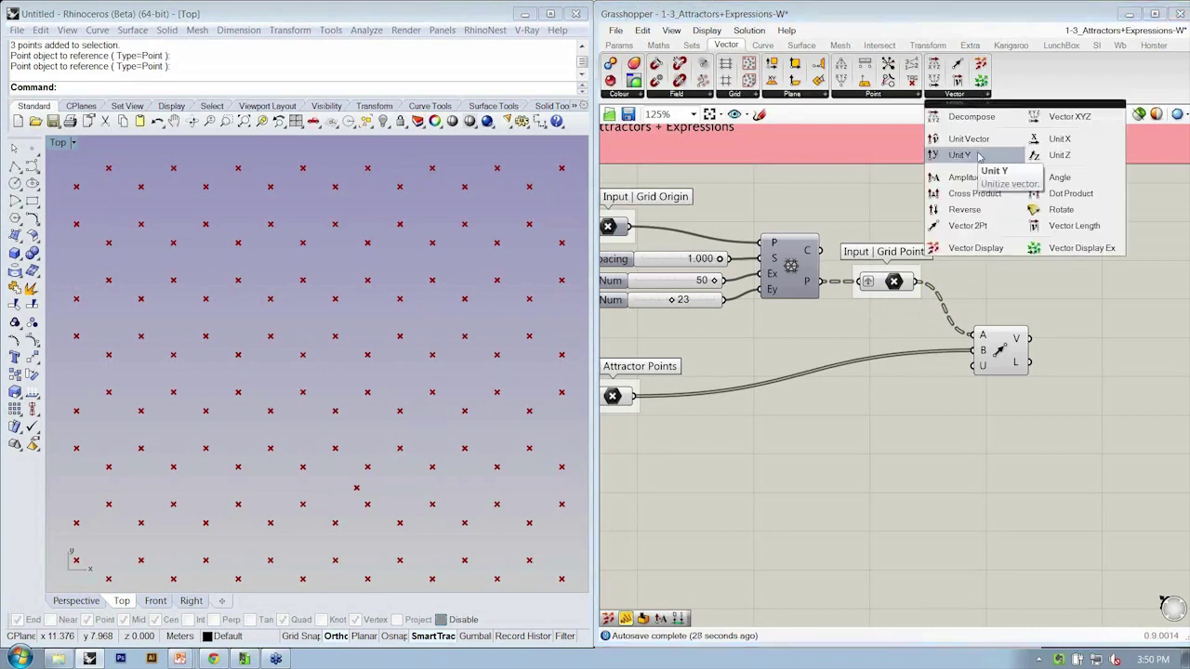
Add a Vector Display anchored at Grid Points showing the Vector 2Pt vectors, then inspect in Rhino
left_click_drag(973, 249, 1092, 321)
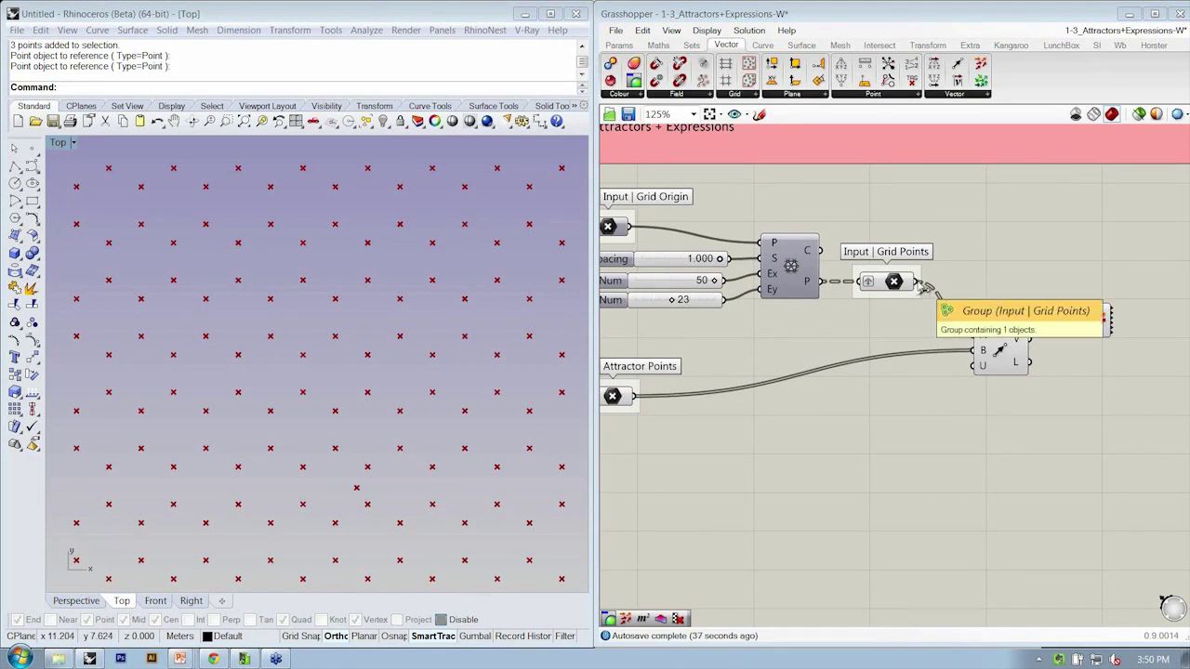
left_click_drag(919, 282, 1030, 339)
left_click(465, 319)
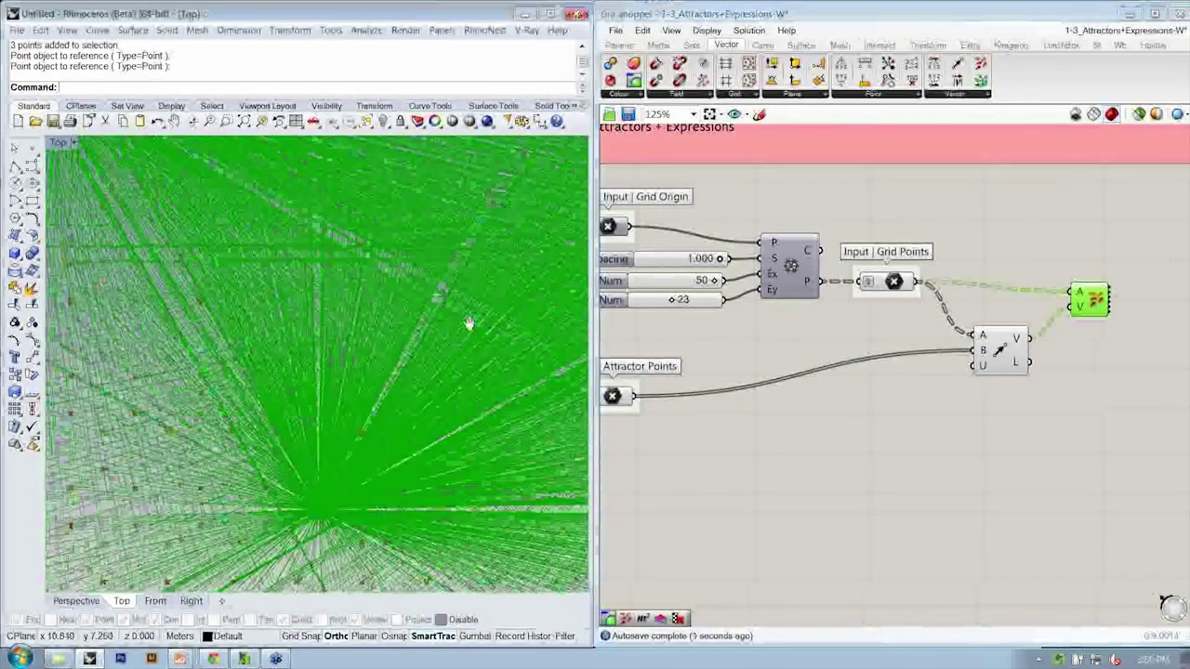
scroll(380, 345, "down", 3)
scroll(326, 353, "up", 4)
scroll(285, 360, "down", 3)
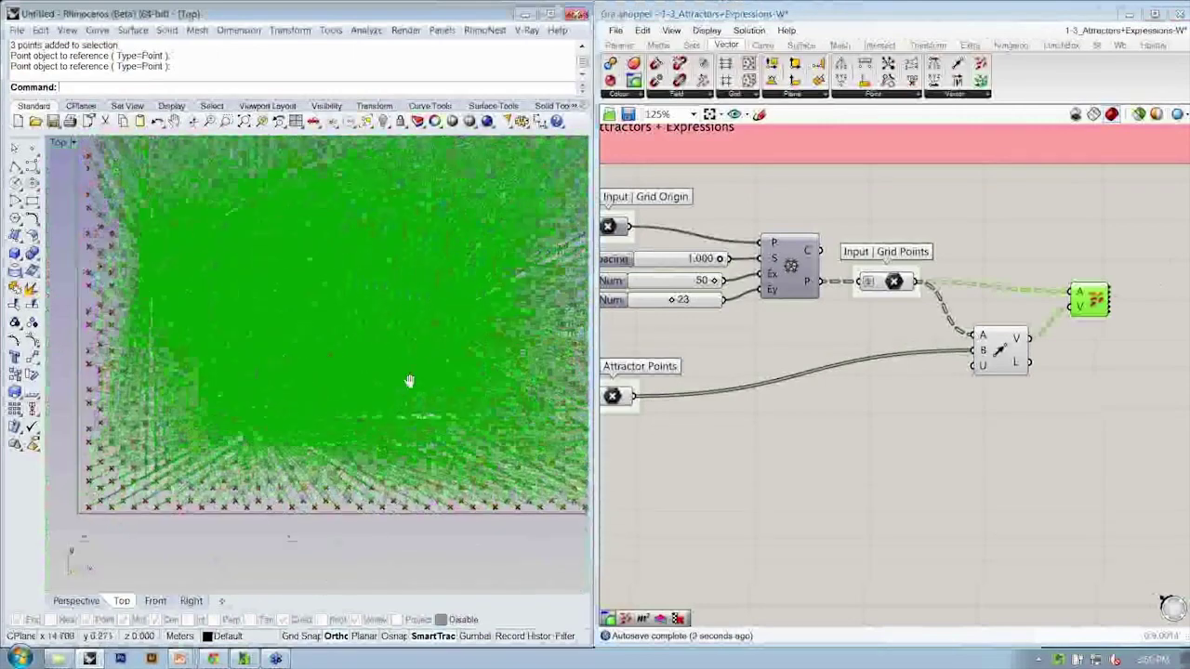
scroll(131, 223, "up", 4)
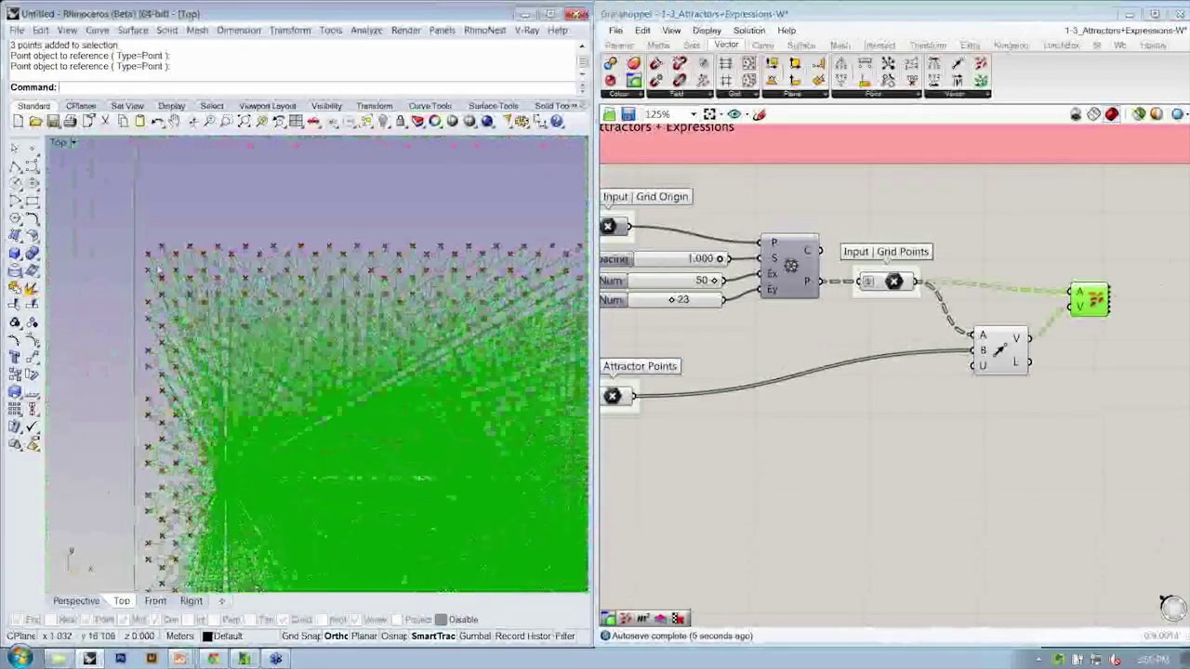
scroll(141, 249, "down", 2)
scroll(142, 249, "down", 2)
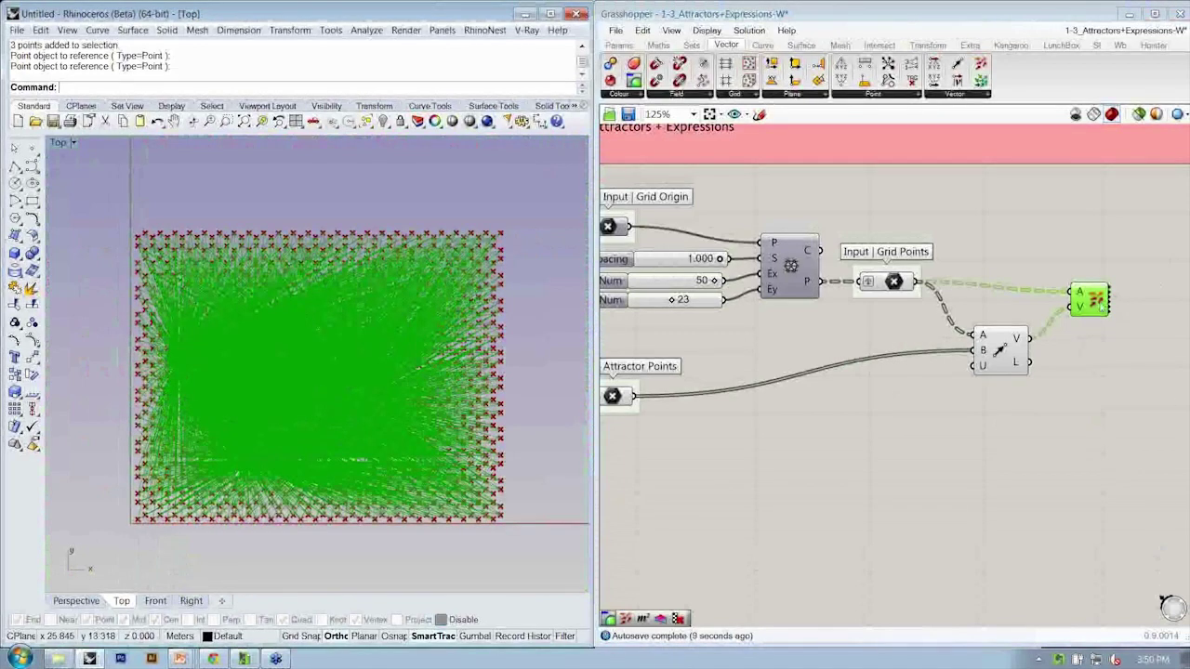
right_click_drag(188, 357, 141, 365)
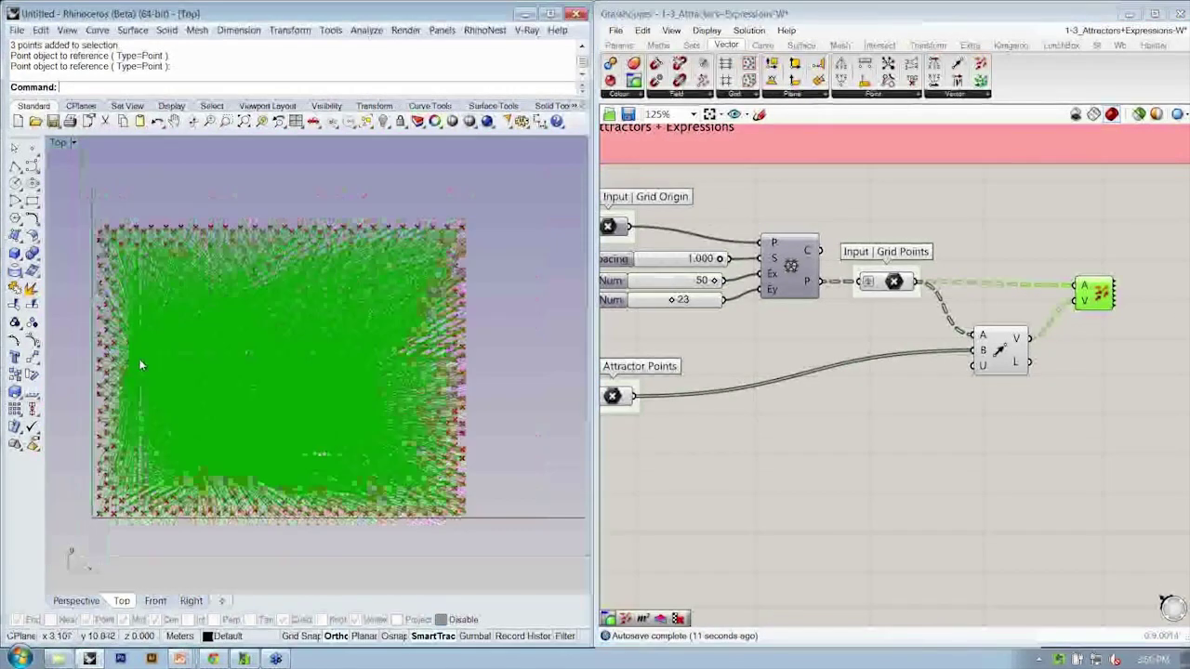
scroll(141, 365, "up", 2)
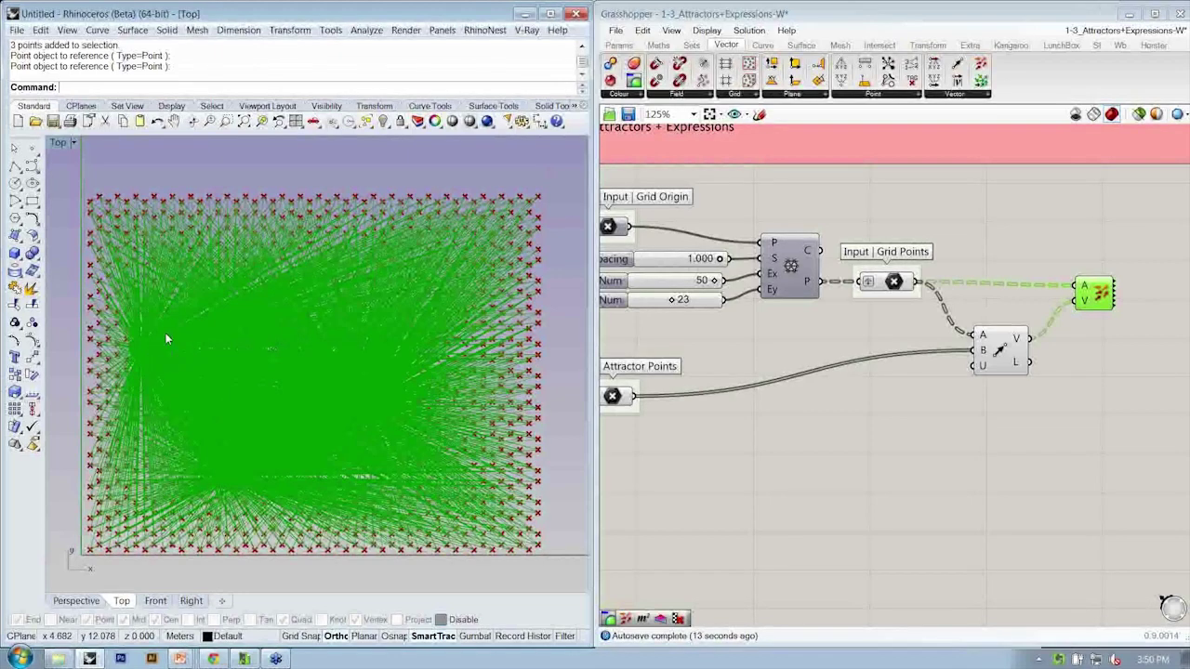
Unitize the displayed vectors and inspect the arrow field around the attractors in the Top view
right_click(1084, 300)
left_click(1072, 420)
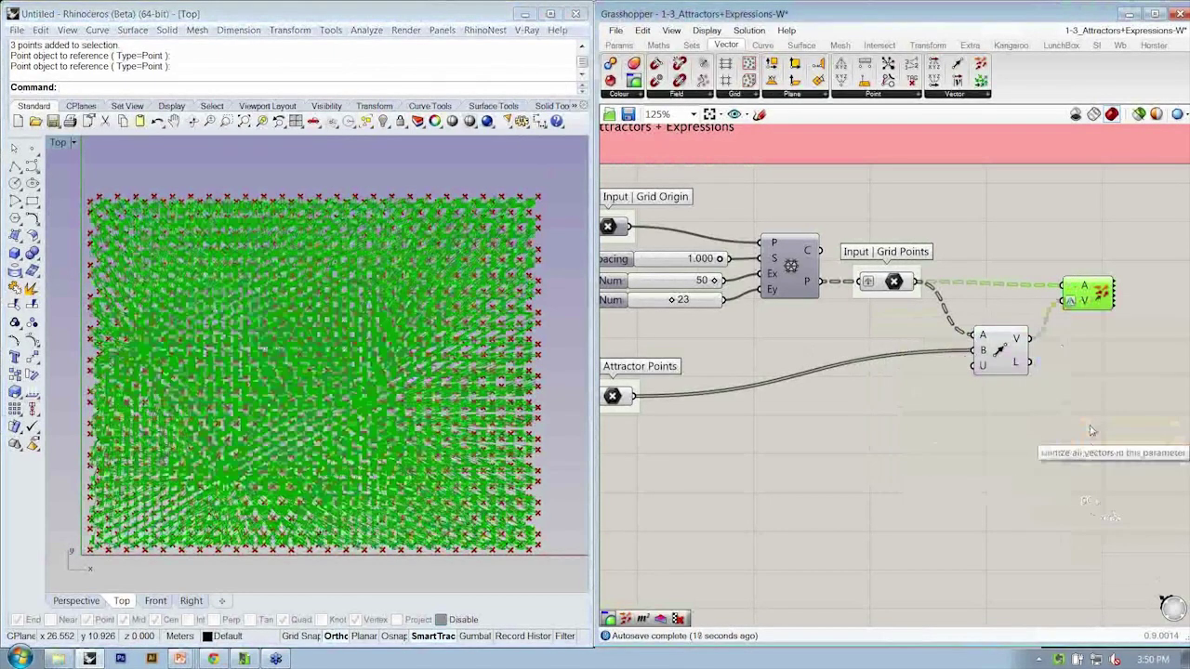
scroll(227, 486, "up", 10)
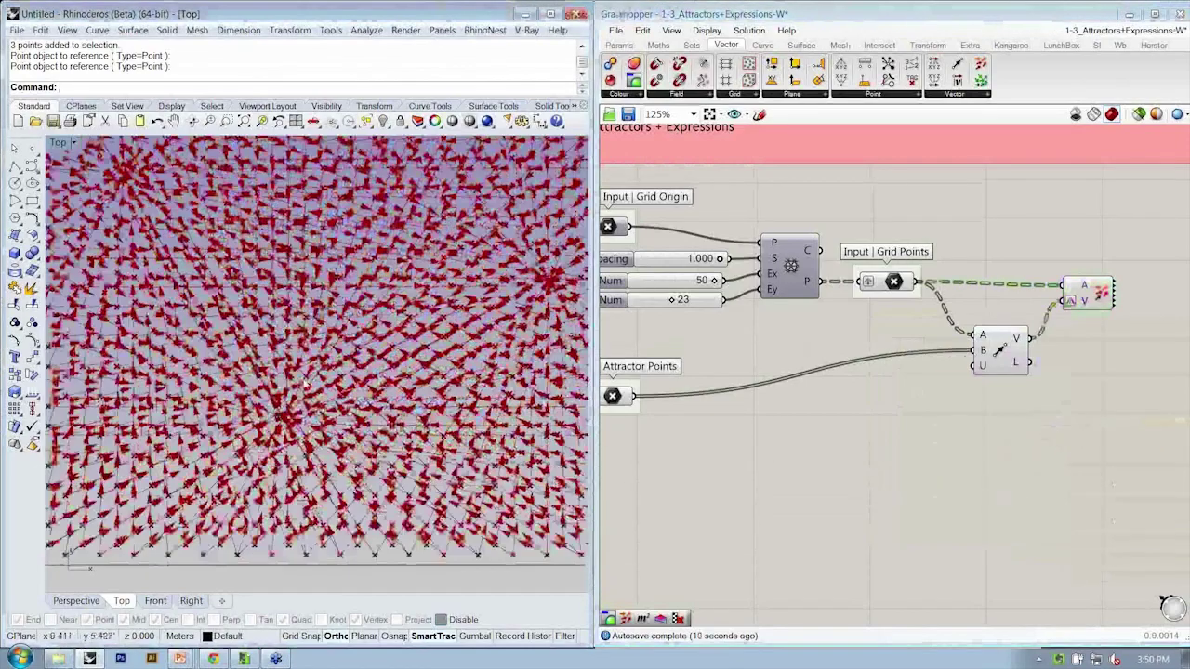
right_click_drag(227, 485, 269, 486)
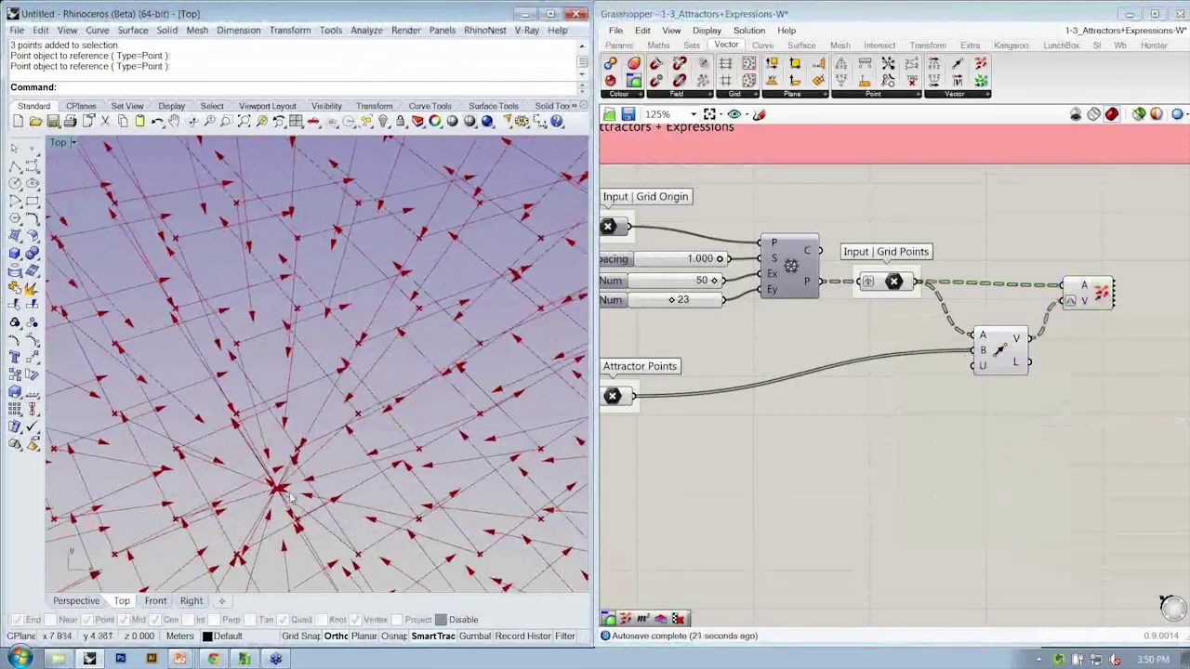
scroll(271, 485, "up", 2)
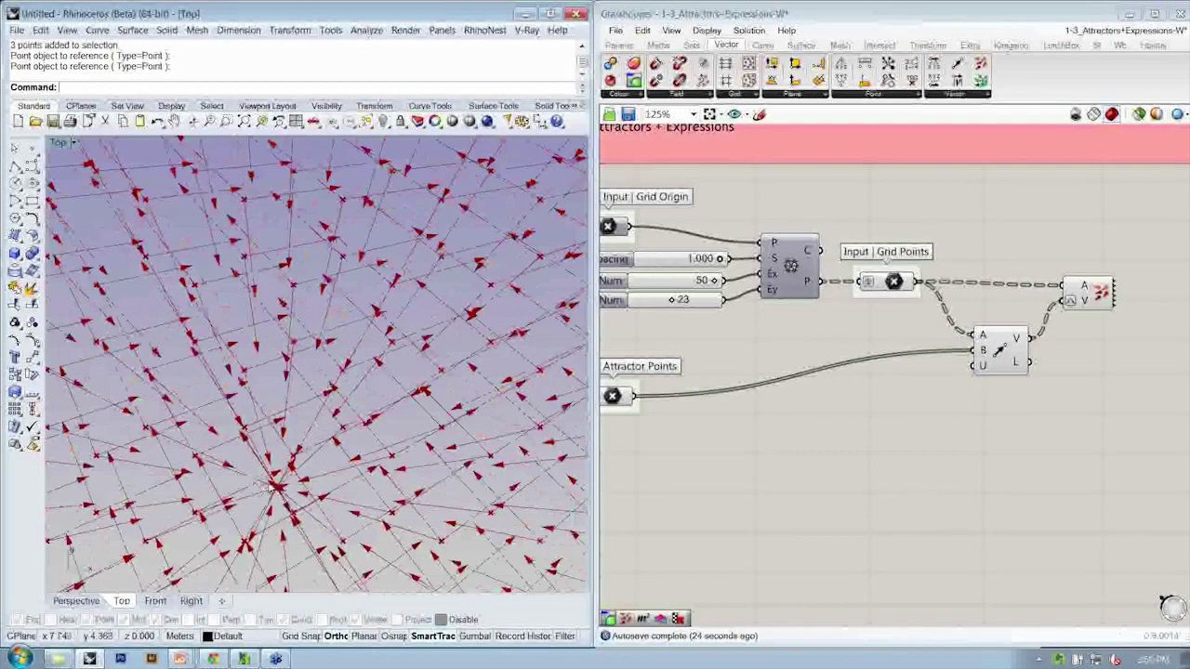
scroll(262, 455, "down", 6)
scroll(488, 346, "up", 8)
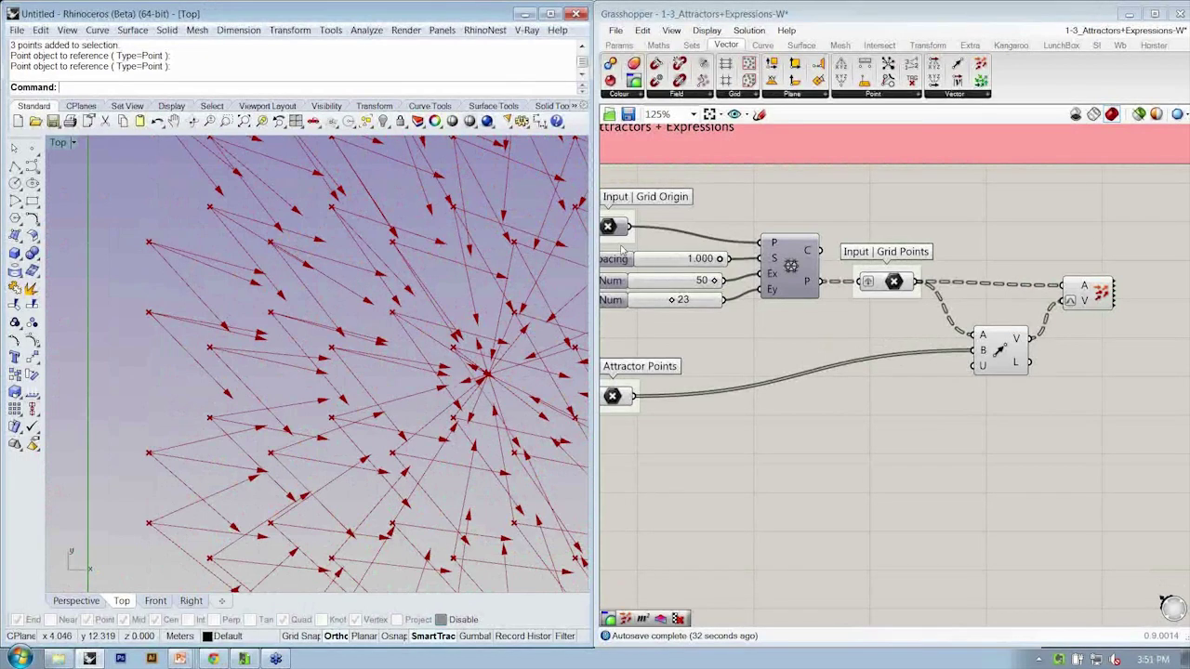
right_click_drag(582, 317, 514, 341)
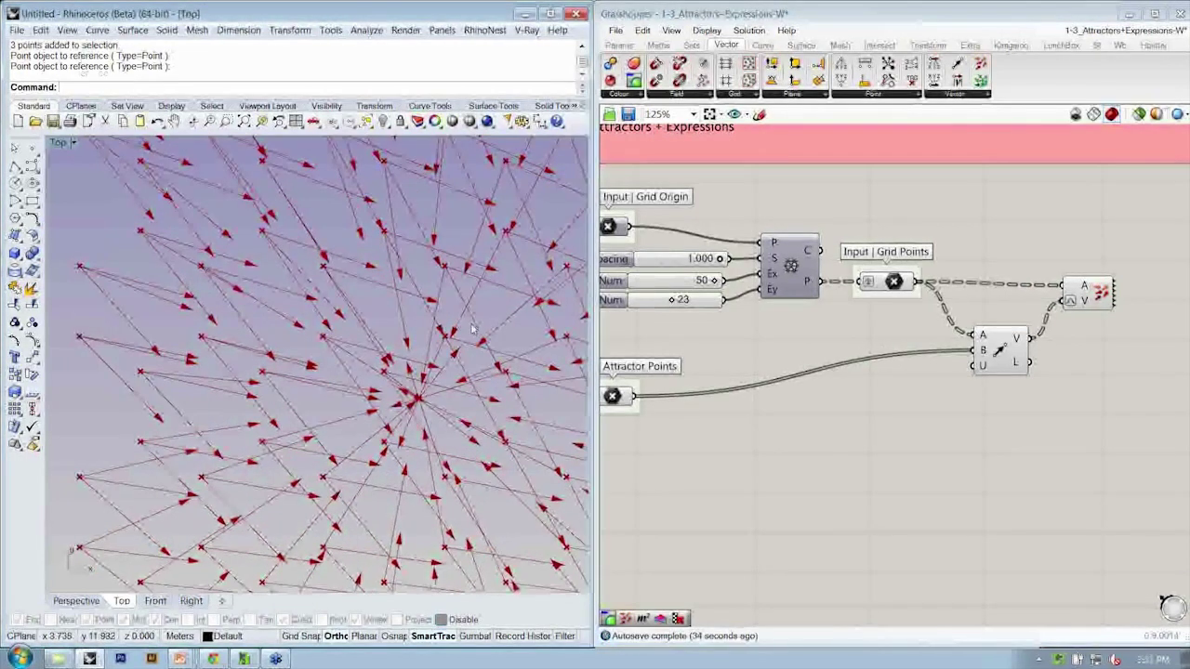
Delete the Vector Display component, leaving only the points in Rhino
left_click(1090, 294)
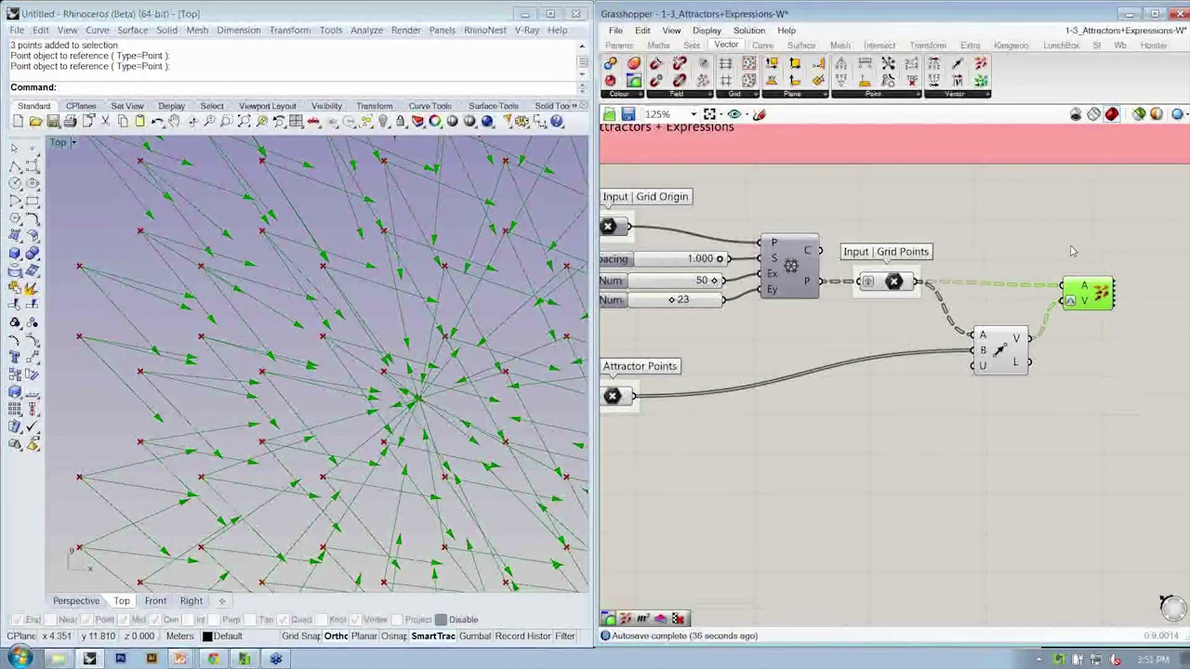
key("Delete")
left_click_drag(1011, 355, 1004, 405)
scroll(1022, 409, "down", 1)
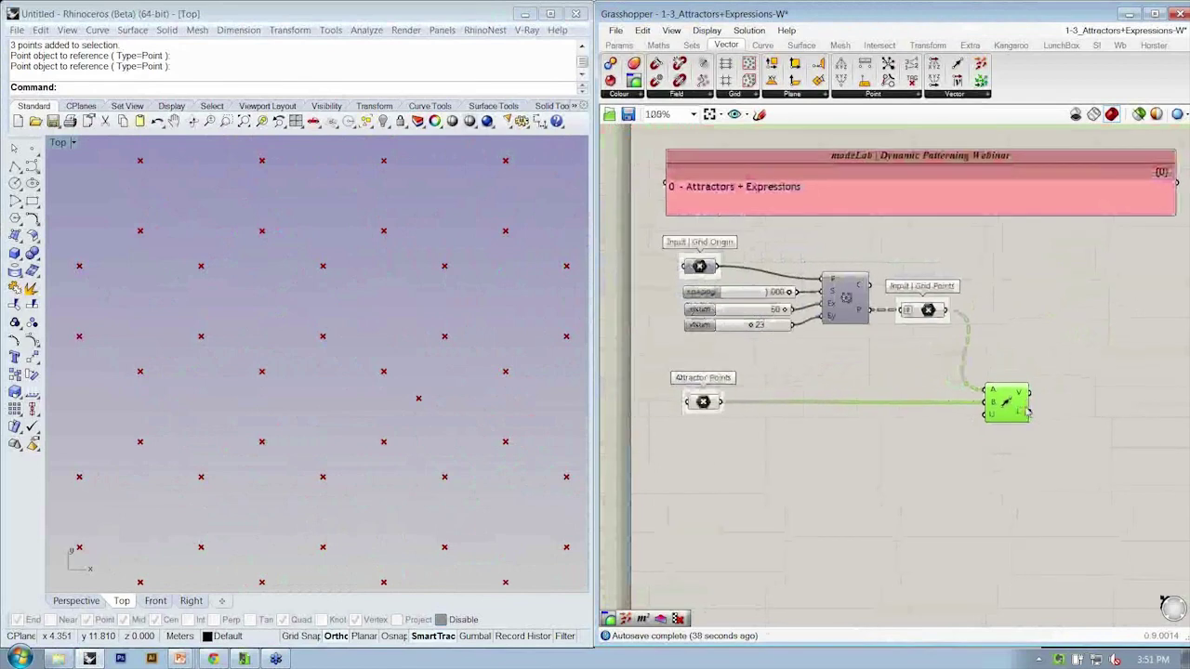
Show the PowerPoint slide on Linear, Inverse Square, Saddle Point and Rotational fields, then return to Rhino
key("alt+Tab")
key("alt+Tab")
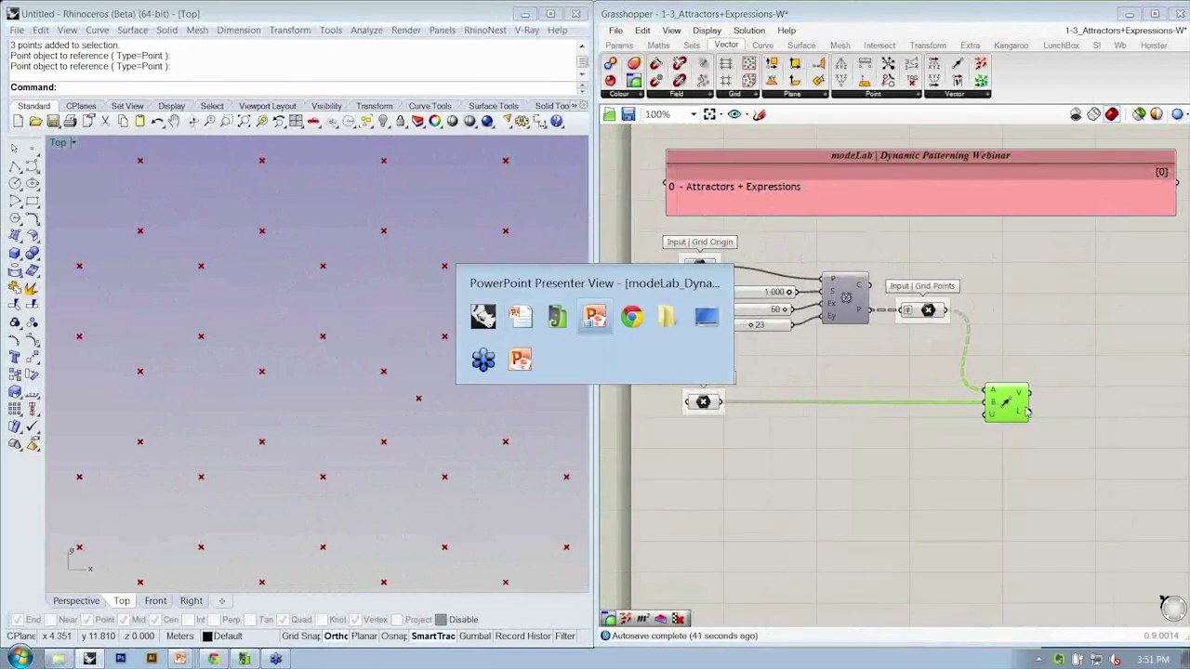
key("alt+Tab")
key("alt+Tab")
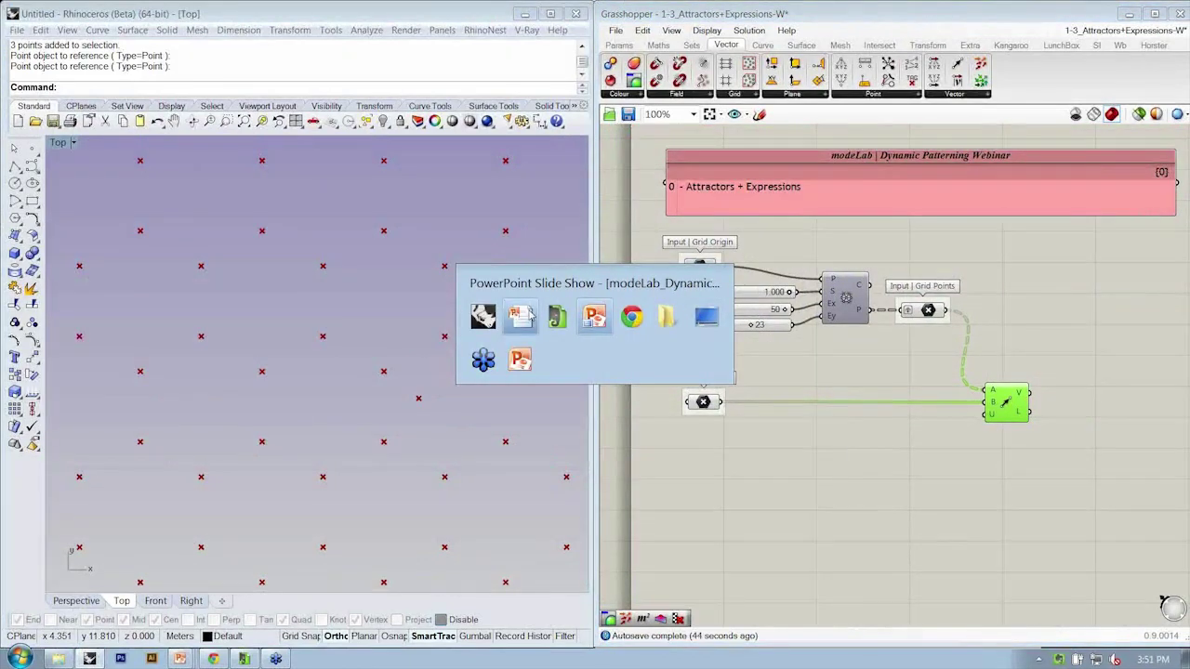
key("Right")
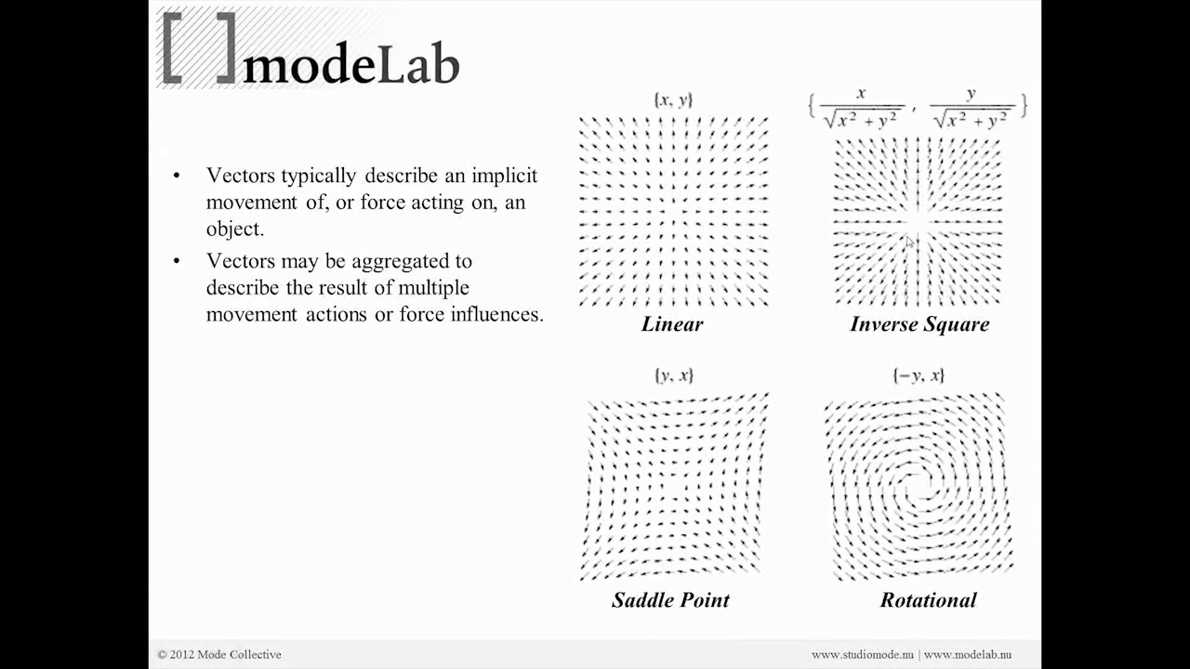
key("alt+Tab")
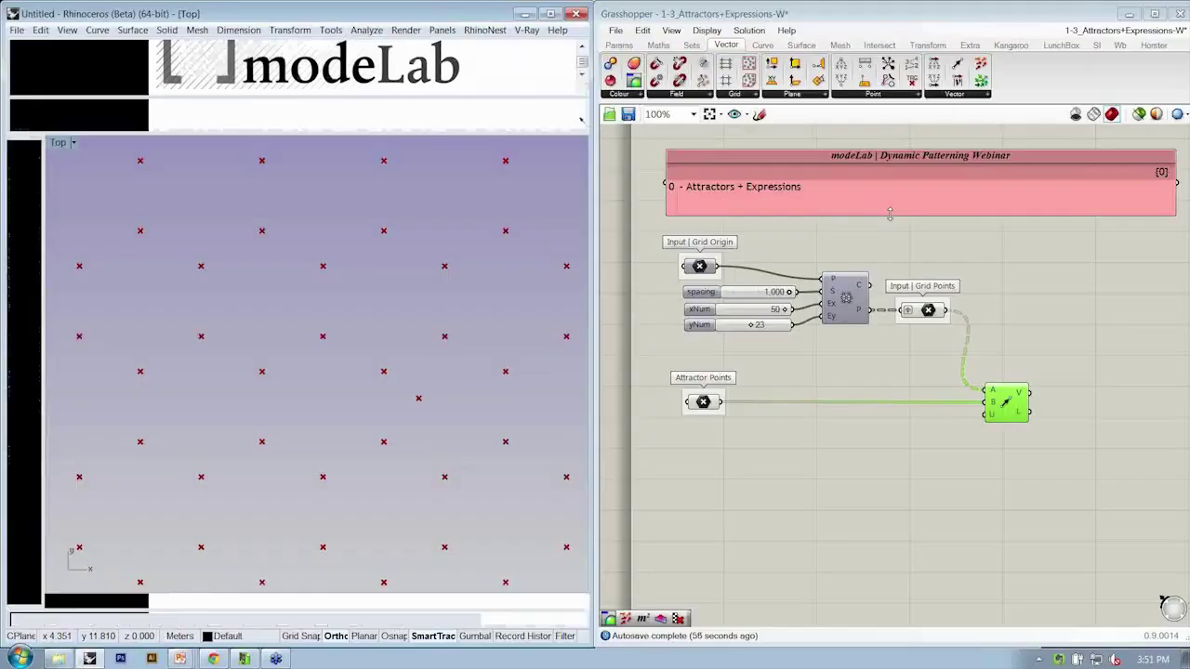
left_click(945, 513)
right_click_drag(991, 484, 928, 453)
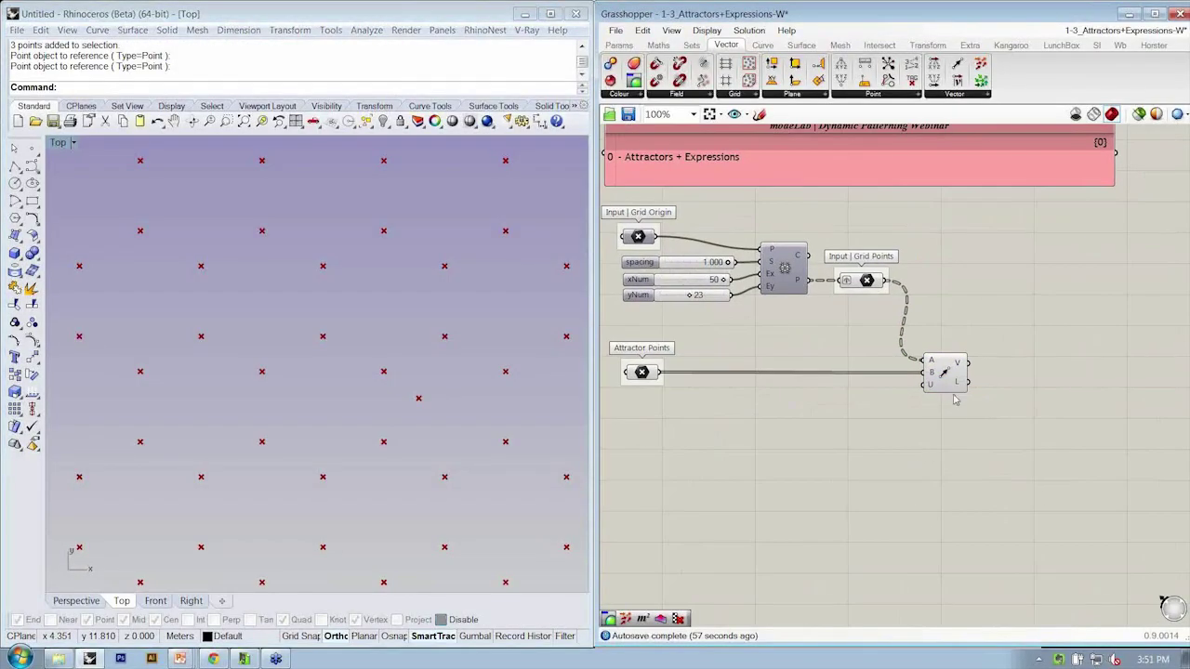
scroll(960, 386, "up", 4)
mouse_move(974, 346)
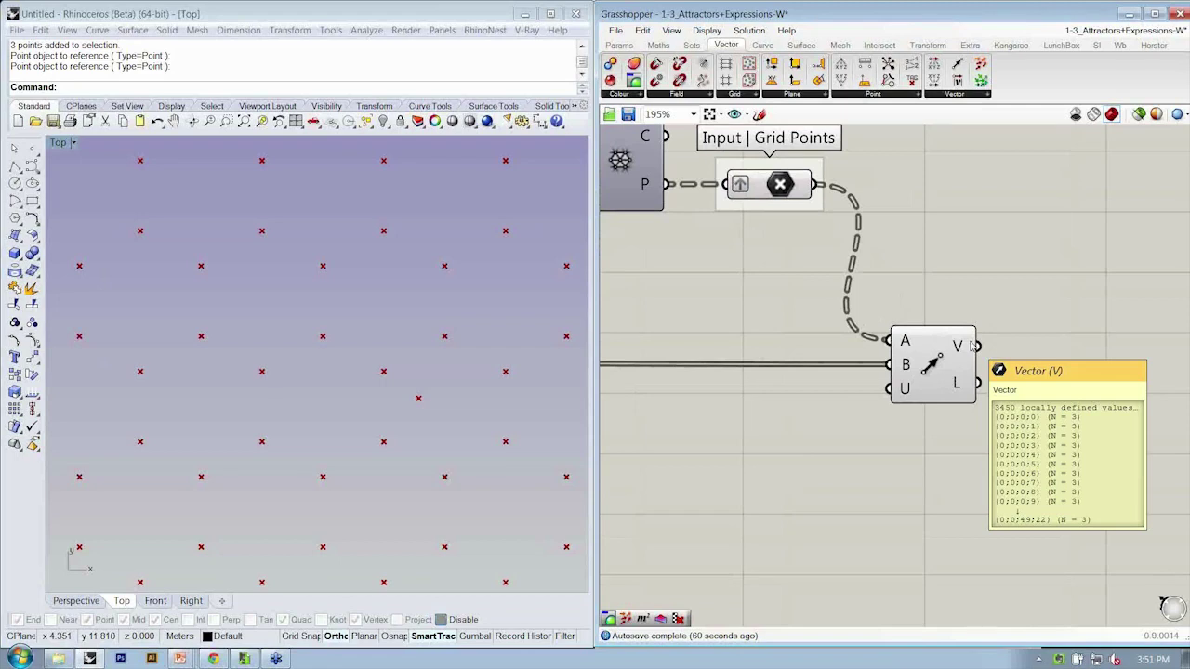
mouse_move(958, 390)
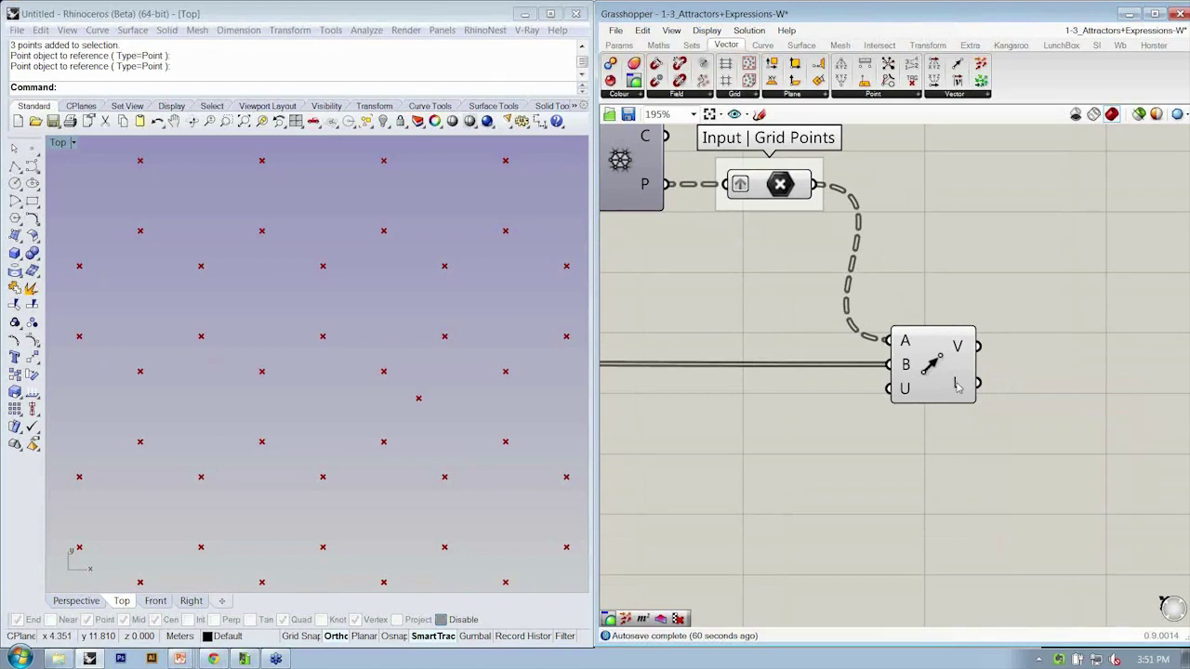
right_click_drag(957, 379, 879, 384)
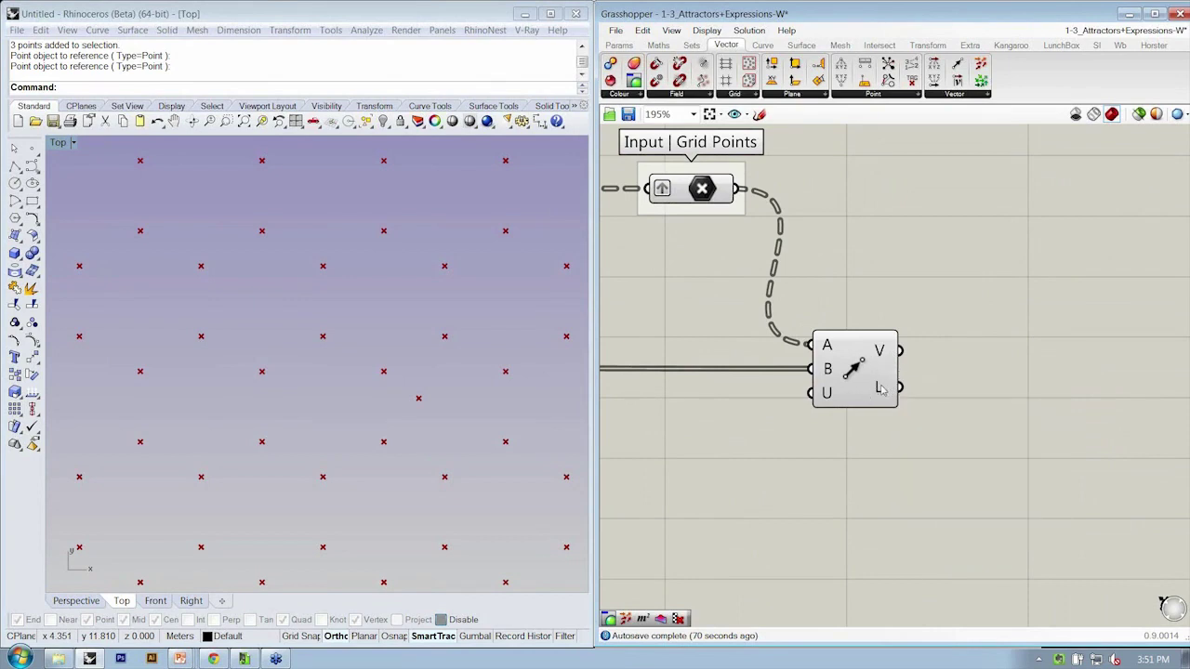
right_click_drag(886, 397, 770, 402)
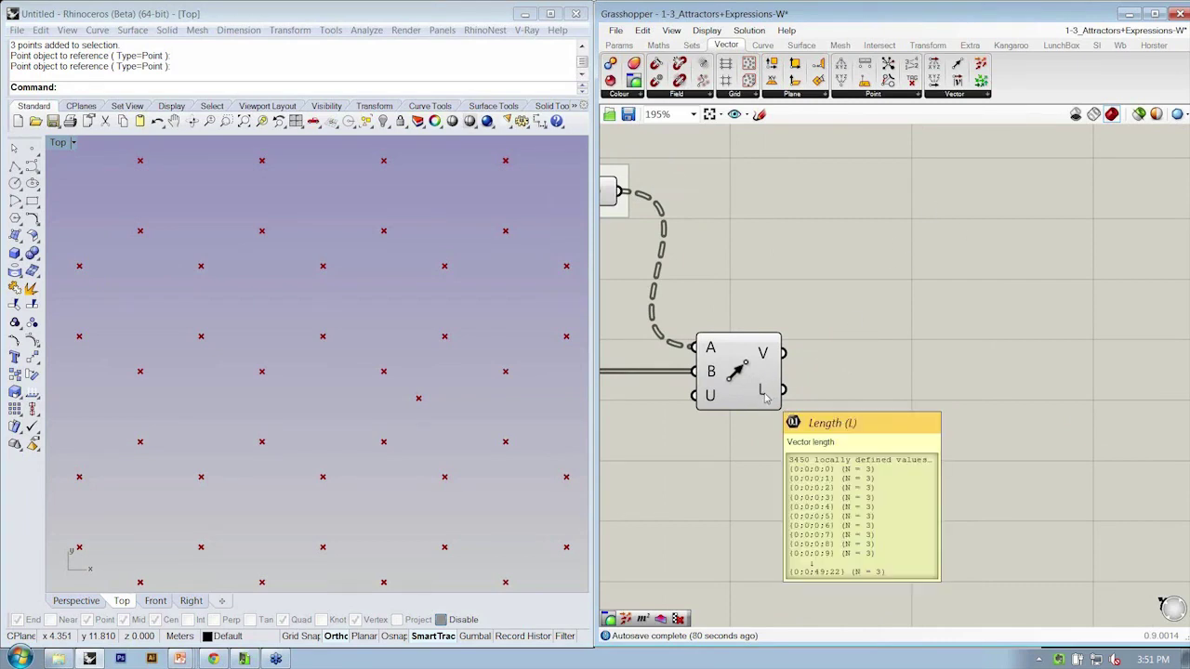
Add a Square component fed by the Vector 2Pt length L
left_click(660, 46)
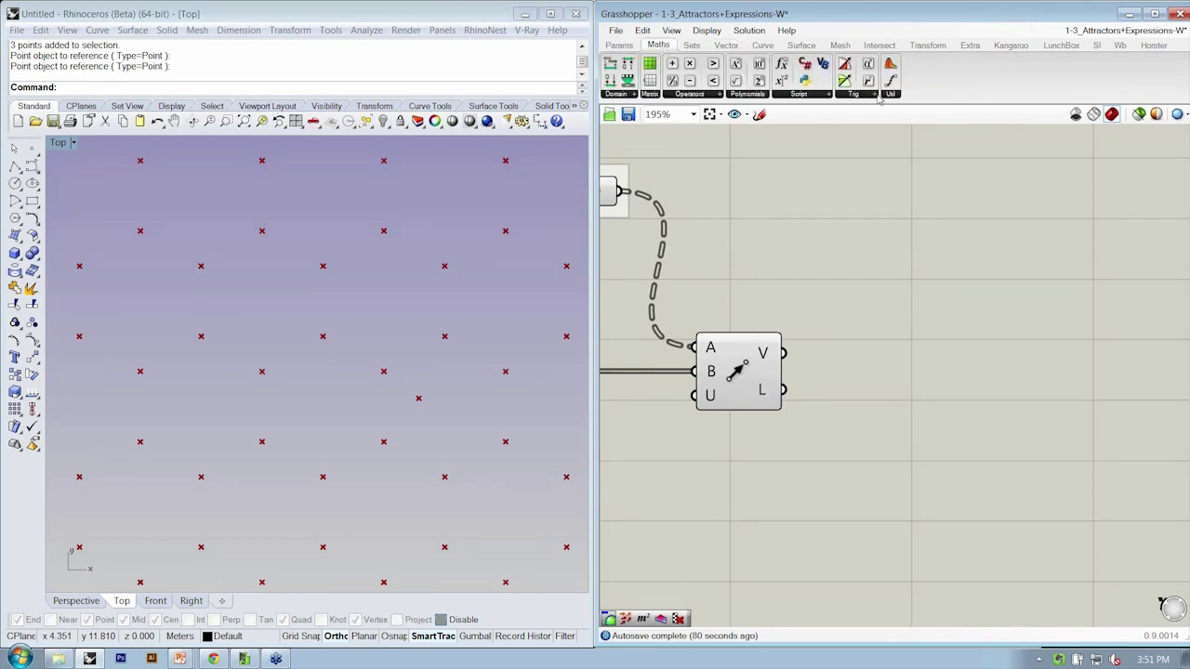
left_click(706, 97)
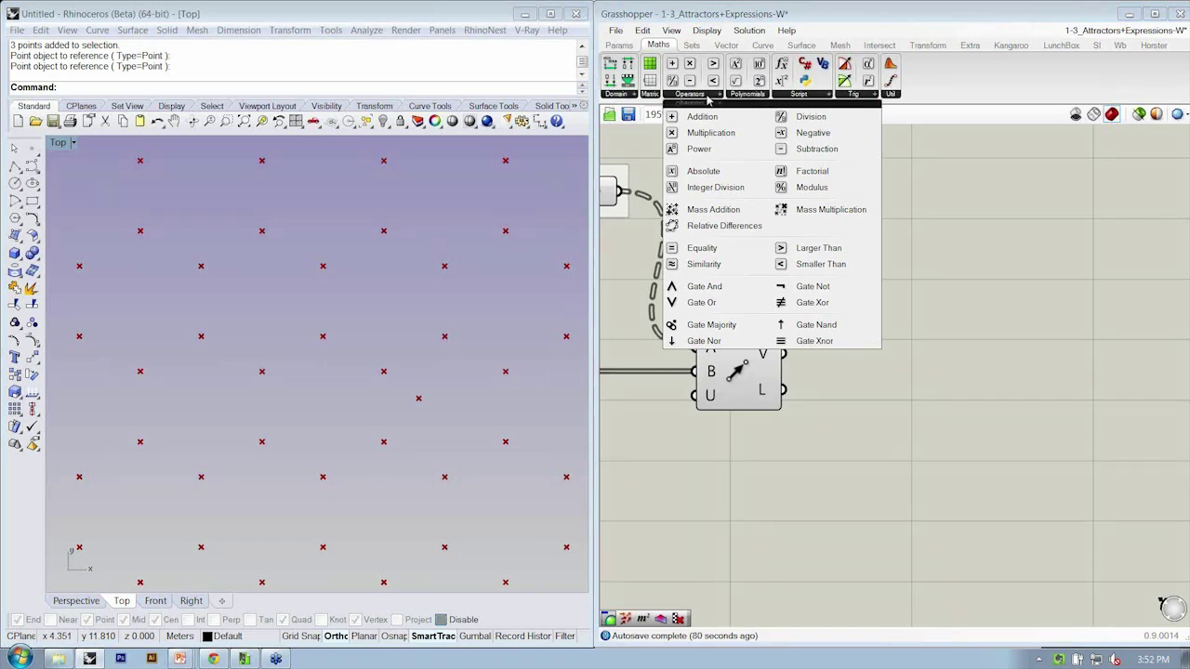
left_click(746, 94)
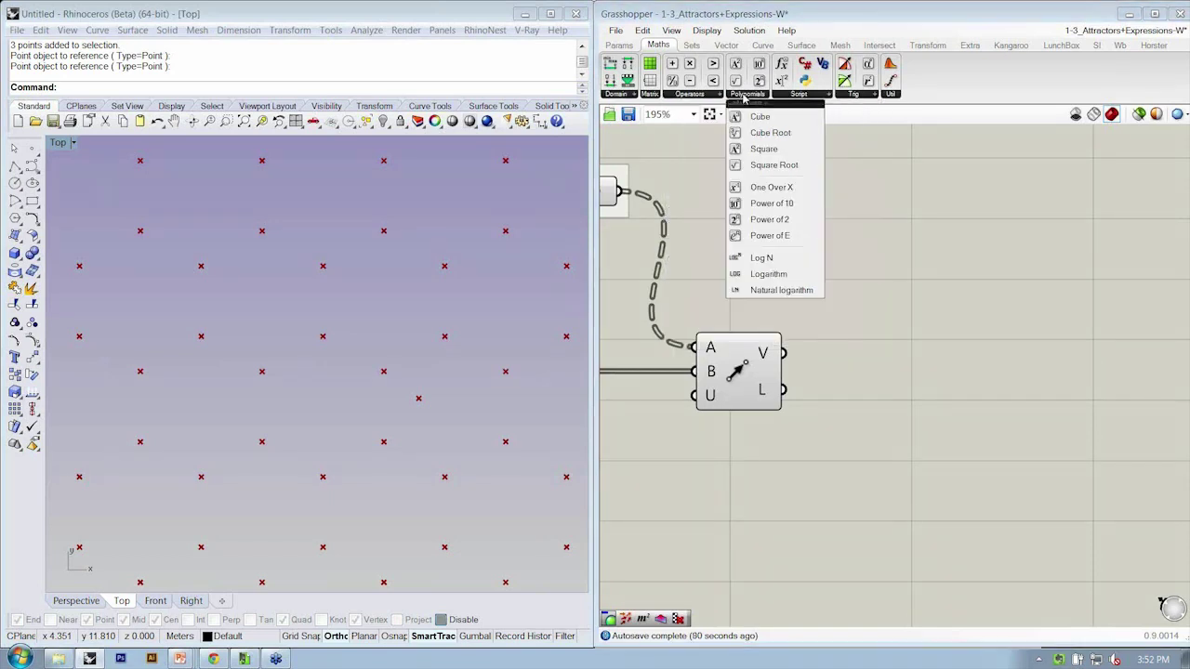
left_click(777, 150)
left_click(867, 396)
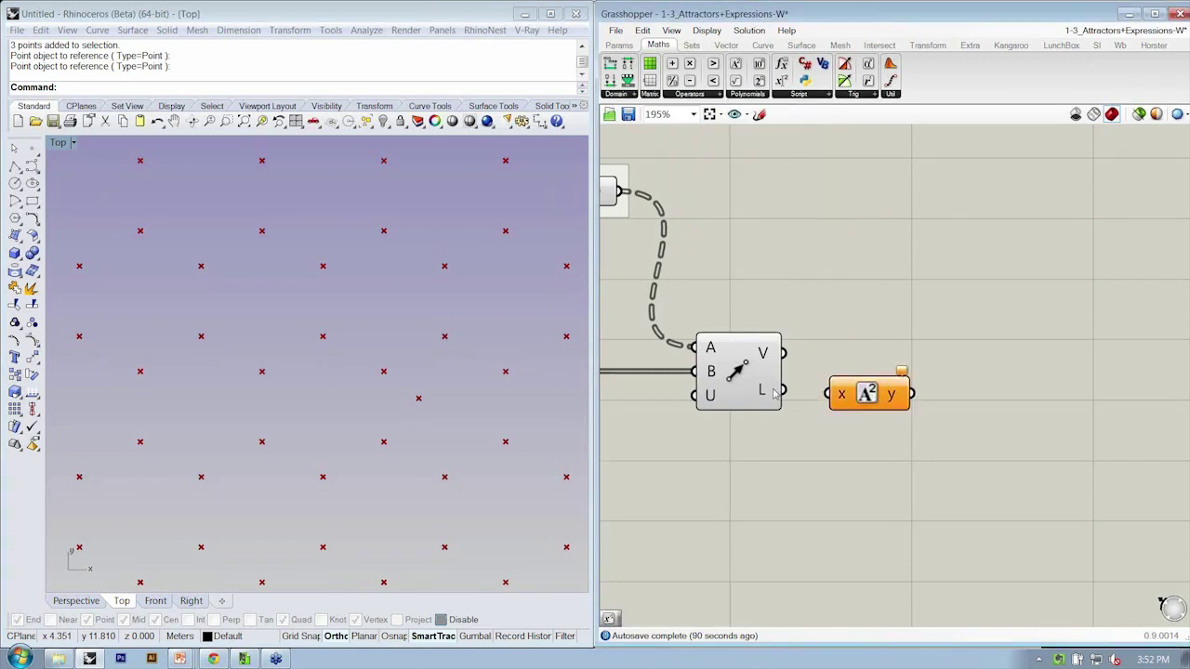
left_click_drag(783, 391, 827, 394)
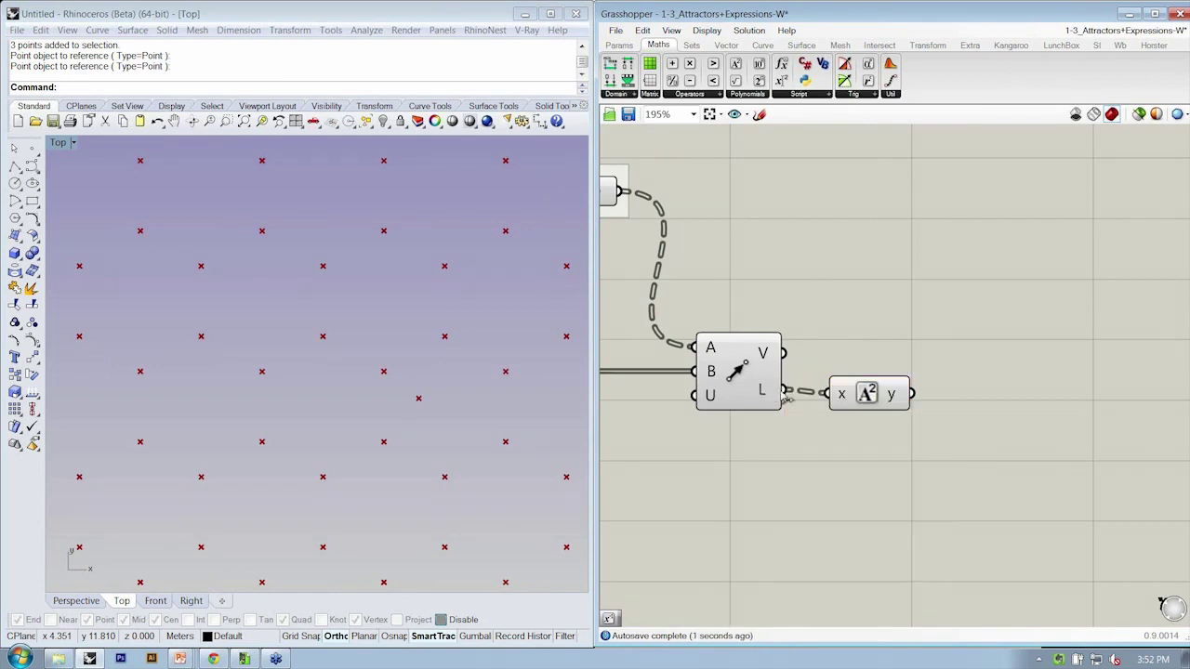
left_click(891, 400)
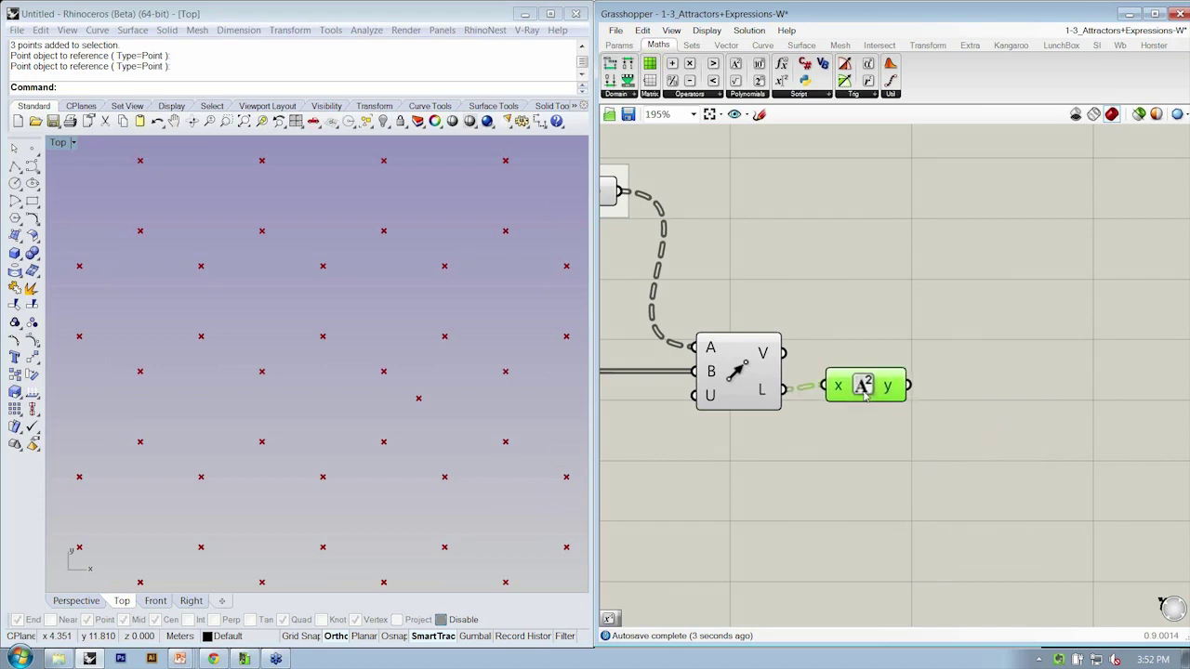
left_click_drag(868, 402, 861, 398)
left_click(967, 285)
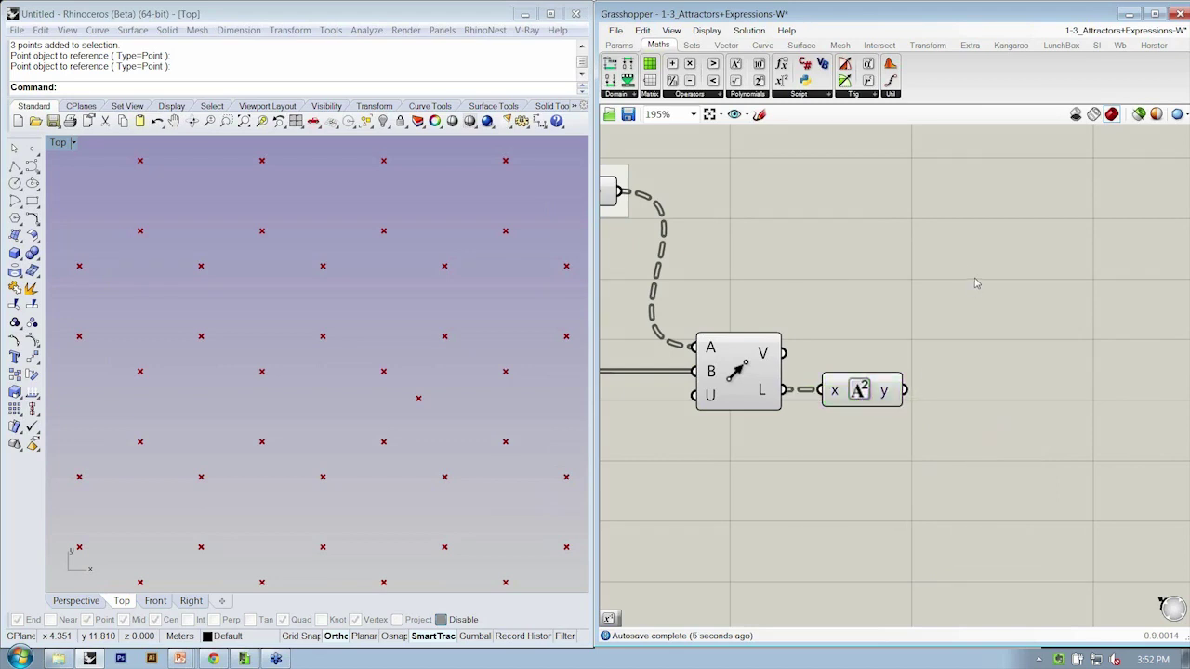
Add a Division component taking the vectors as A and their squared lengths as B
left_click(691, 95)
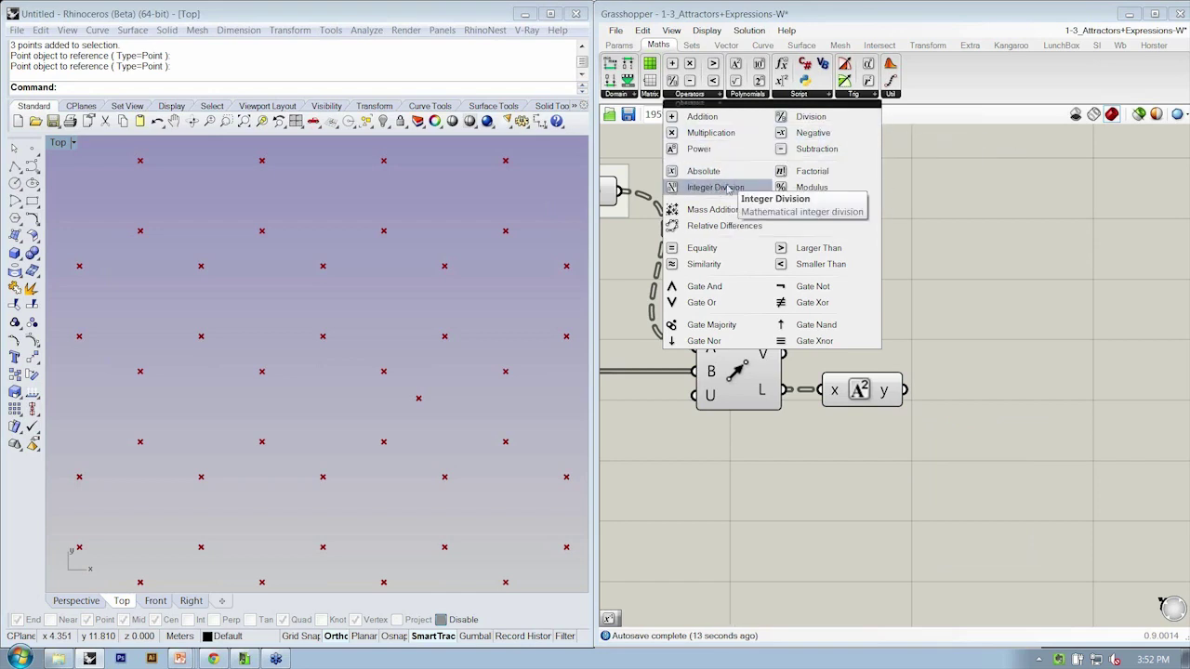
left_click(808, 118)
left_click(948, 376)
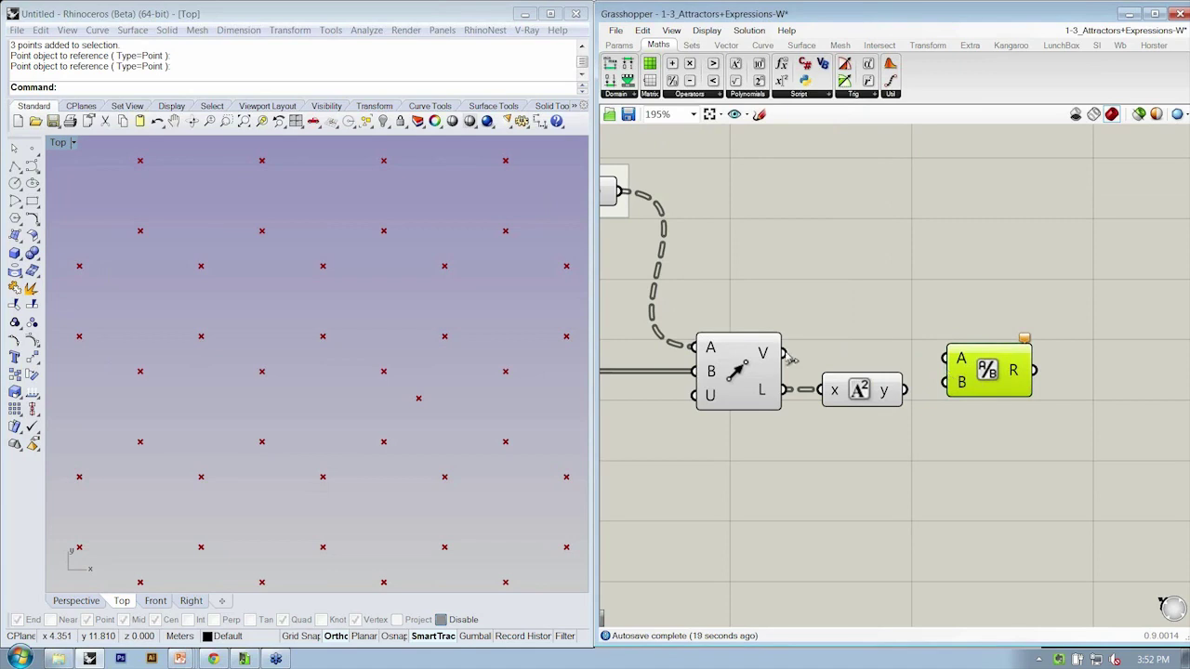
left_click_drag(787, 354, 916, 394)
scroll(322, 374, "down", 3)
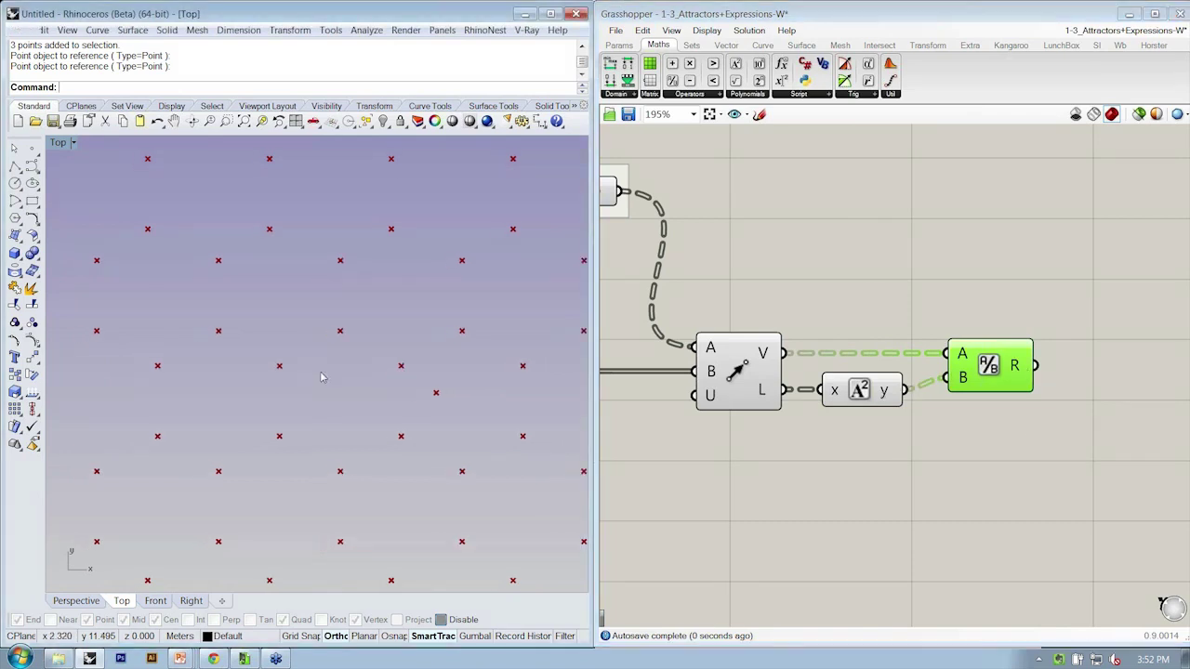
right_click_drag(322, 375, 371, 359)
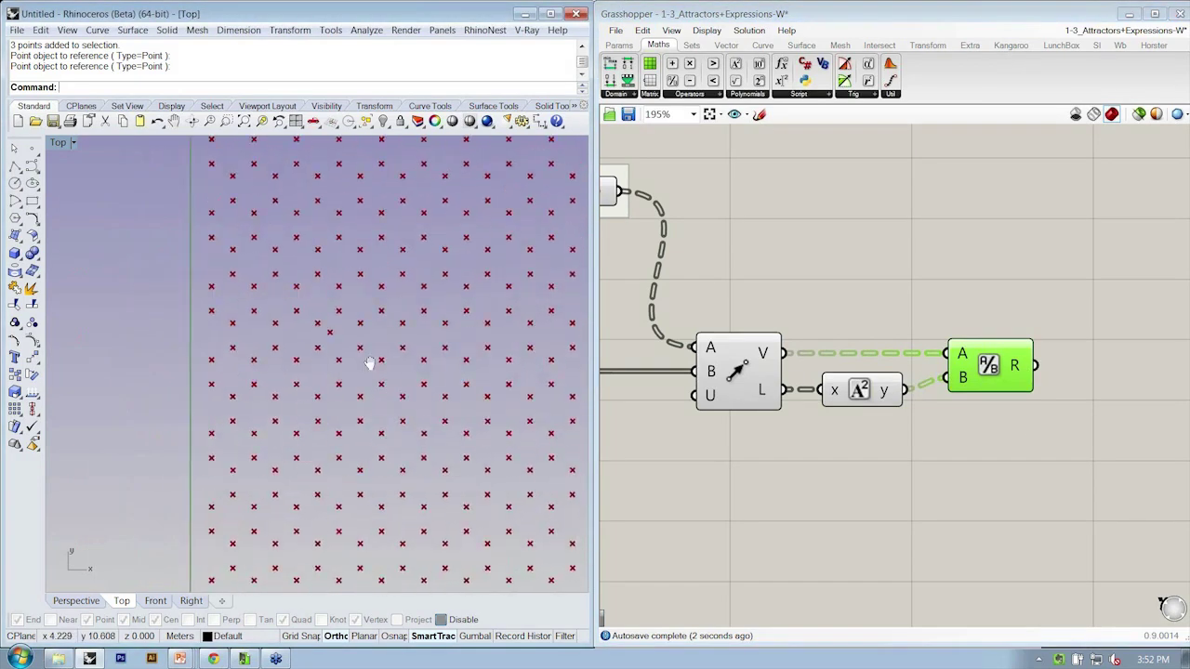
scroll(369, 269, "down", 2)
right_click_drag(369, 268, 330, 281)
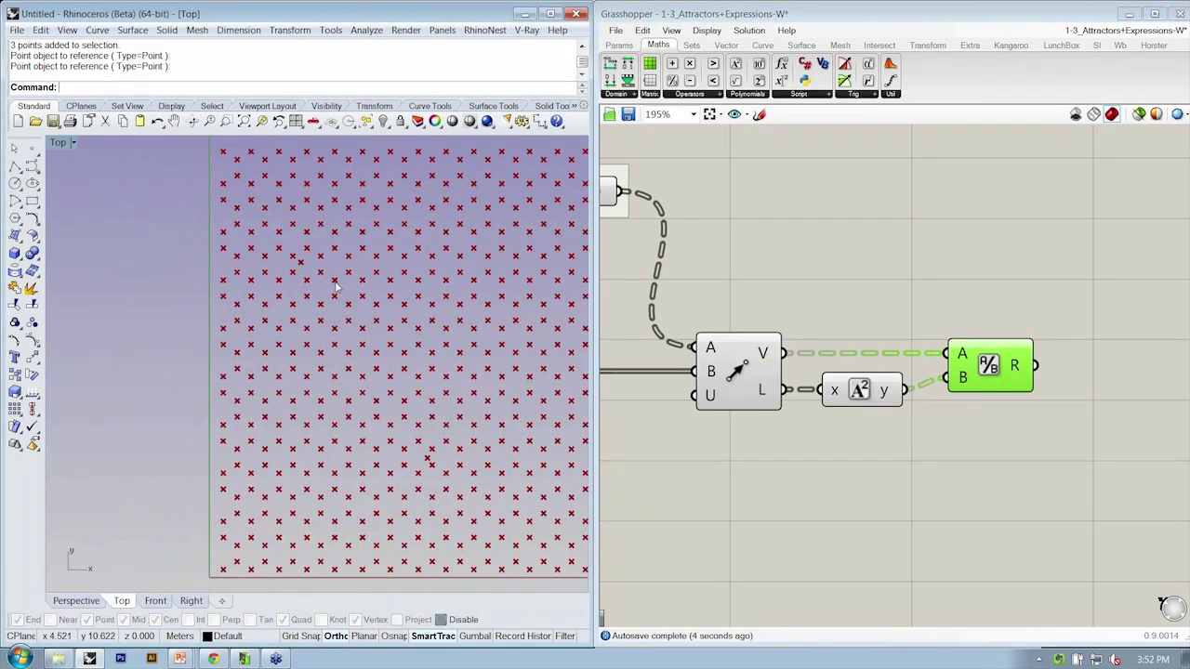
left_click(877, 252)
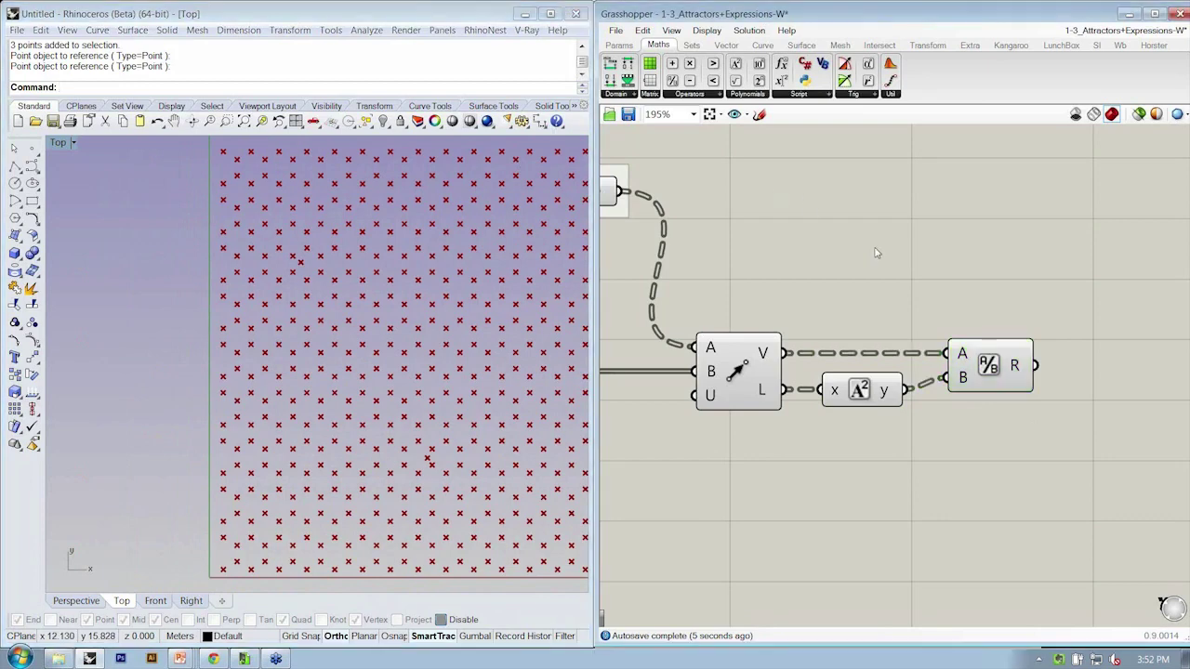
left_click(736, 46)
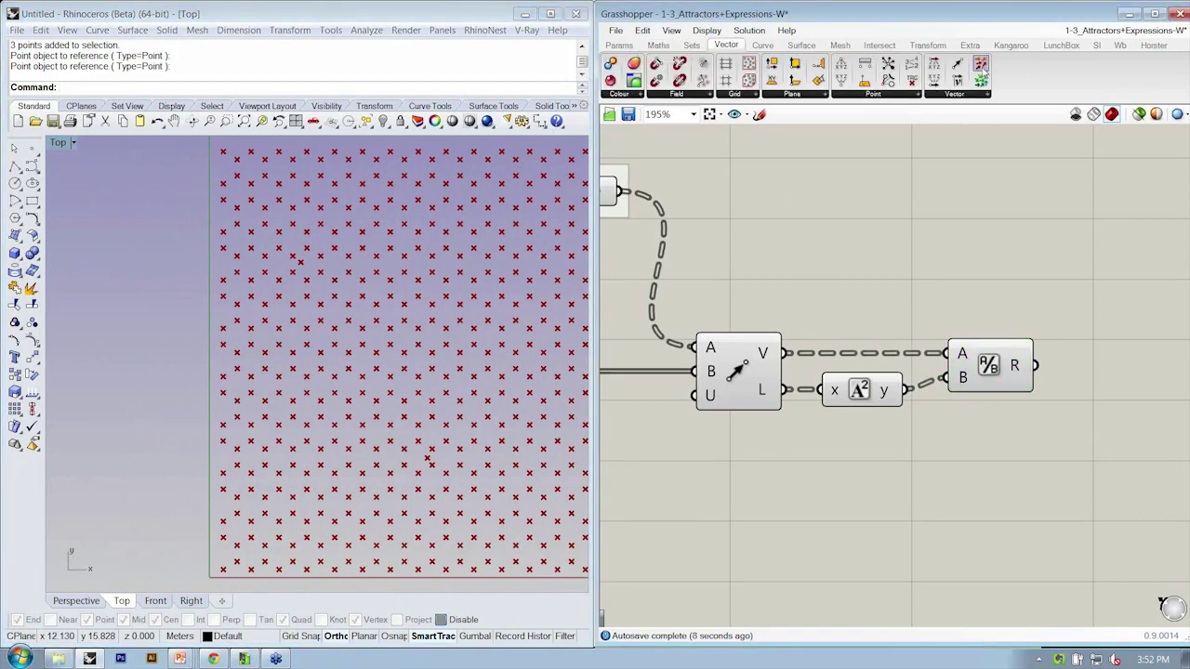
Add a Vector Display showing the Division result anchored at the grid points
left_click_drag(1092, 297, 1094, 295)
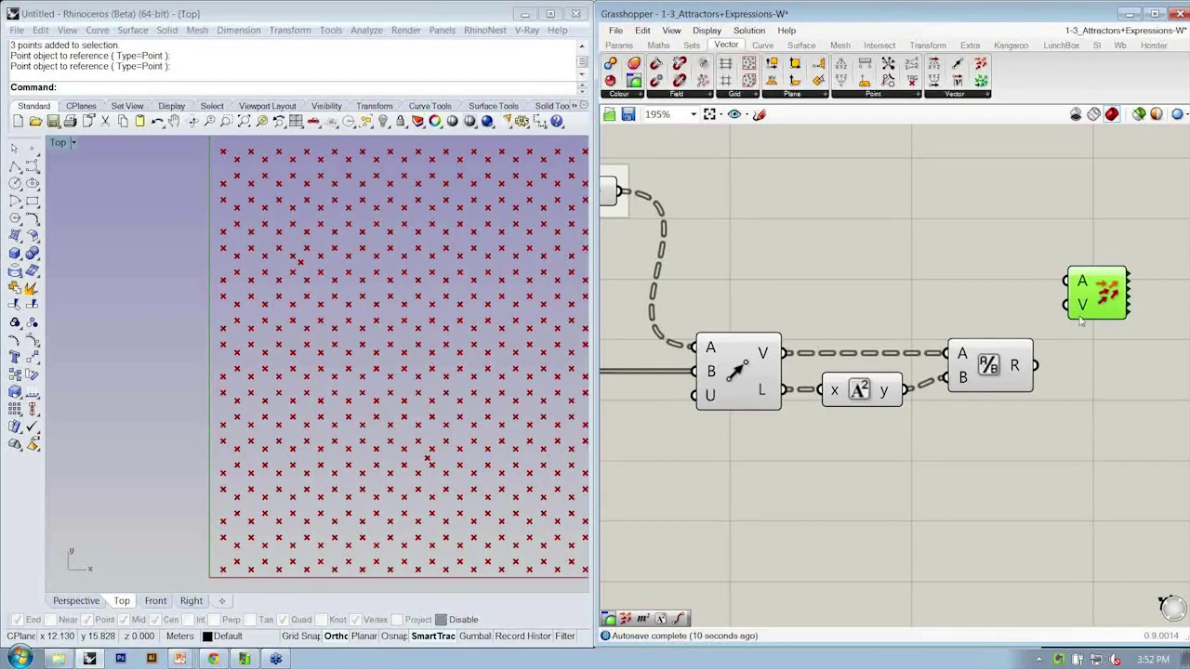
left_click_drag(1036, 365, 620, 192)
left_click_drag(1084, 301, 1079, 288)
scroll(300, 491, "up", 10)
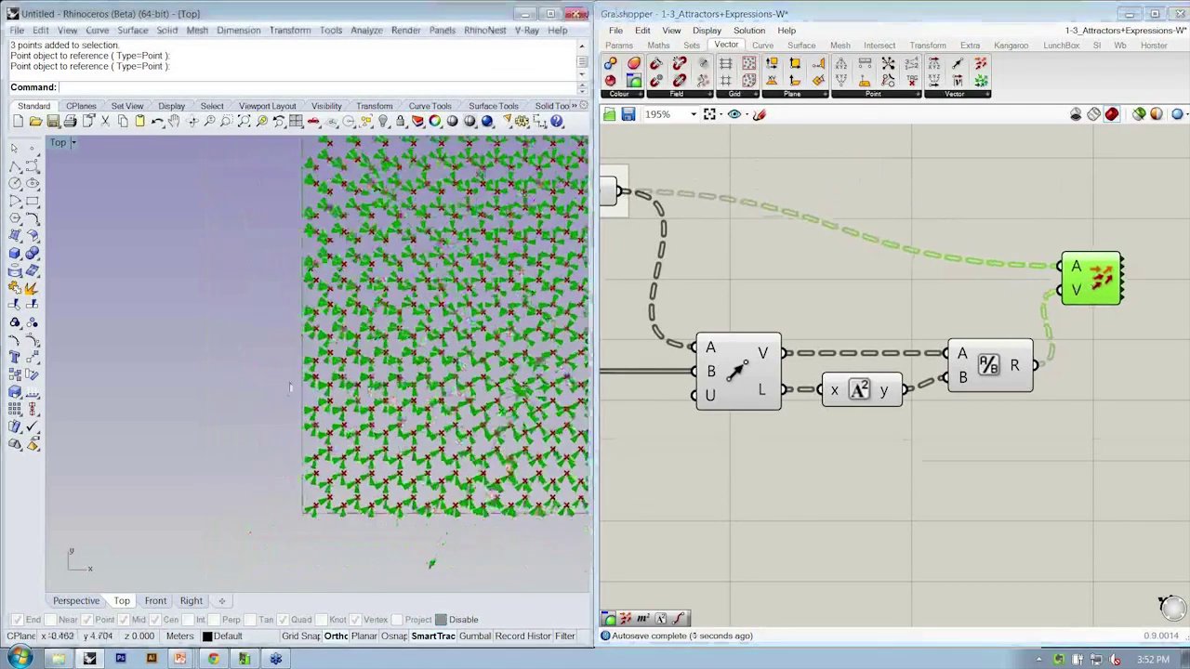
scroll(300, 491, "up", 5)
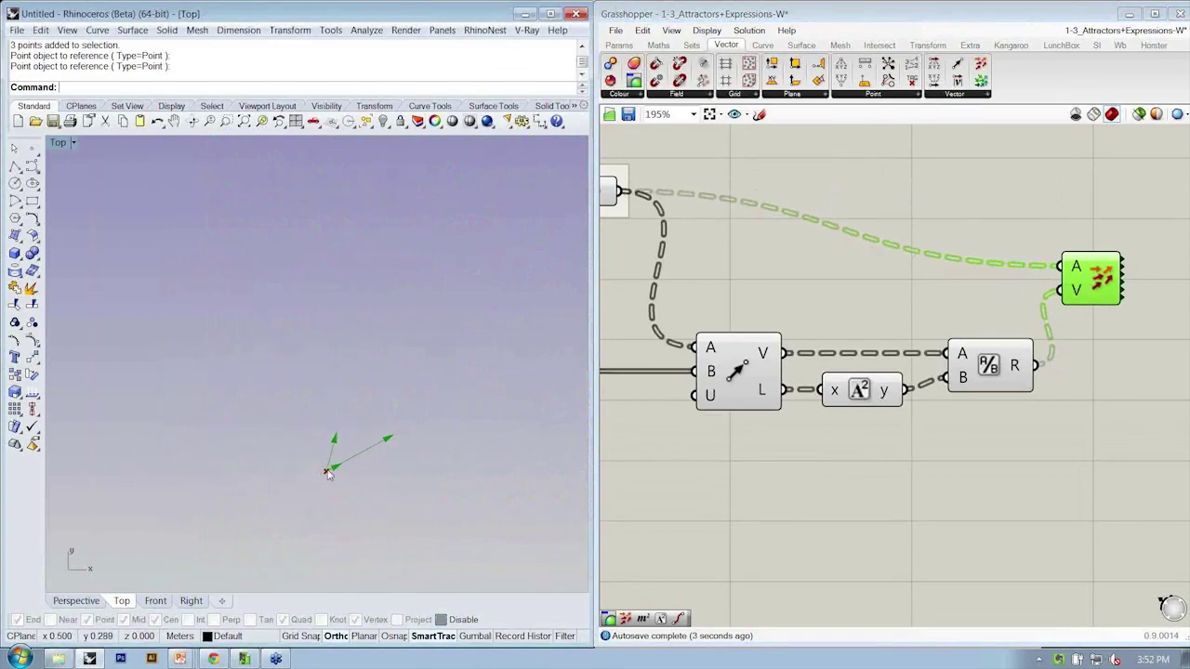
scroll(328, 479, "down", 8)
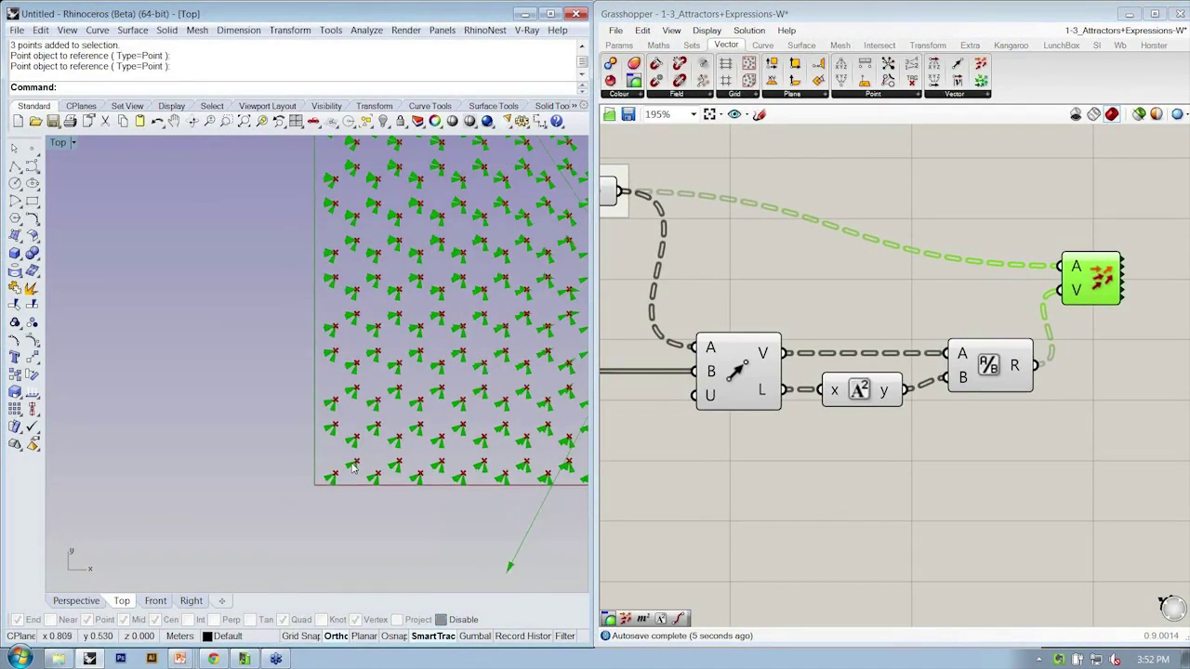
scroll(391, 372, "up", 3)
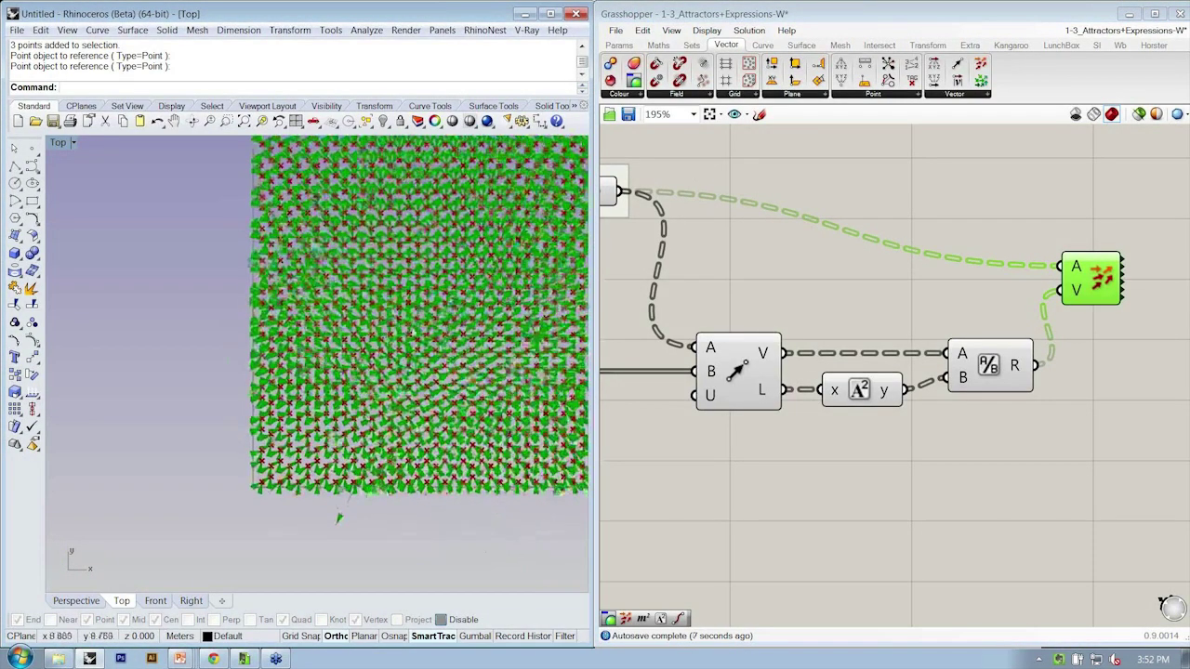
scroll(392, 372, "up", 5)
scroll(177, 251, "down", 4)
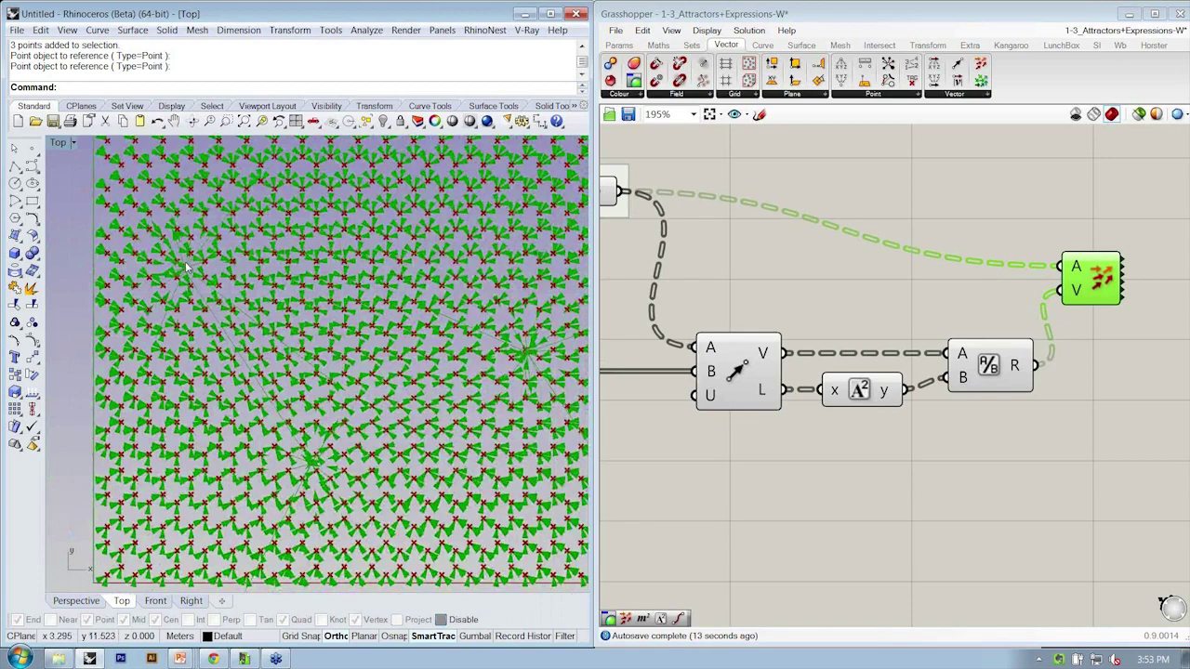
Inspect the scaled attractor arrows across the grid in Rhino's Top view
left_click(356, 331)
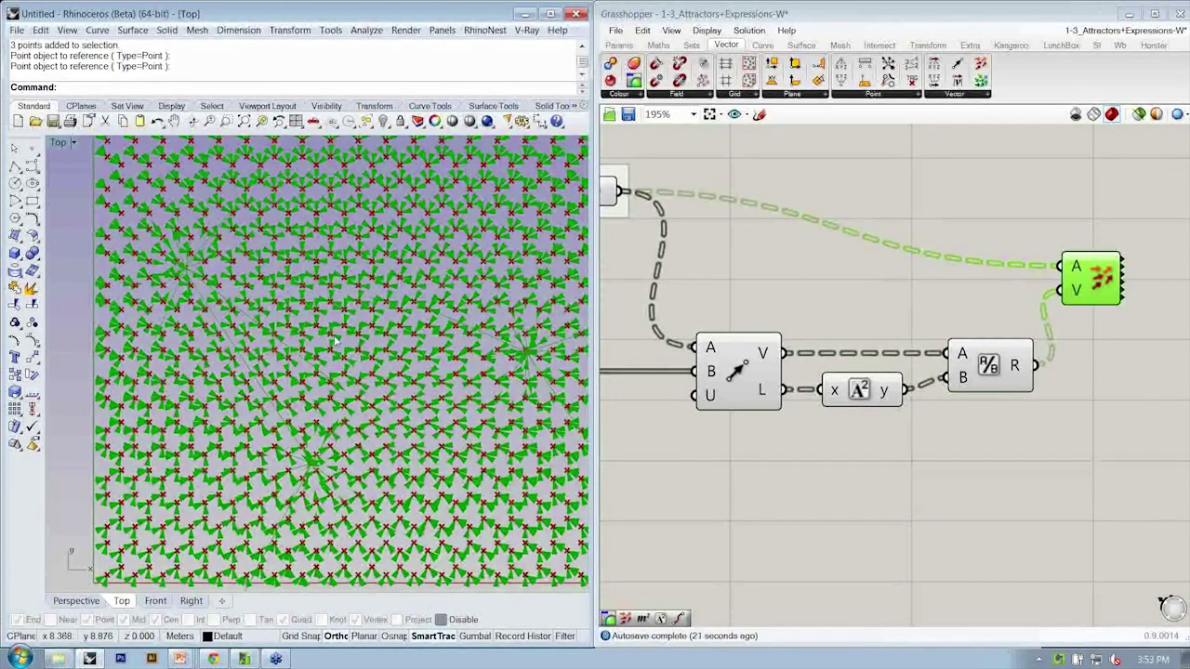
scroll(553, 362, "down", 3)
scroll(553, 204, "down", 3)
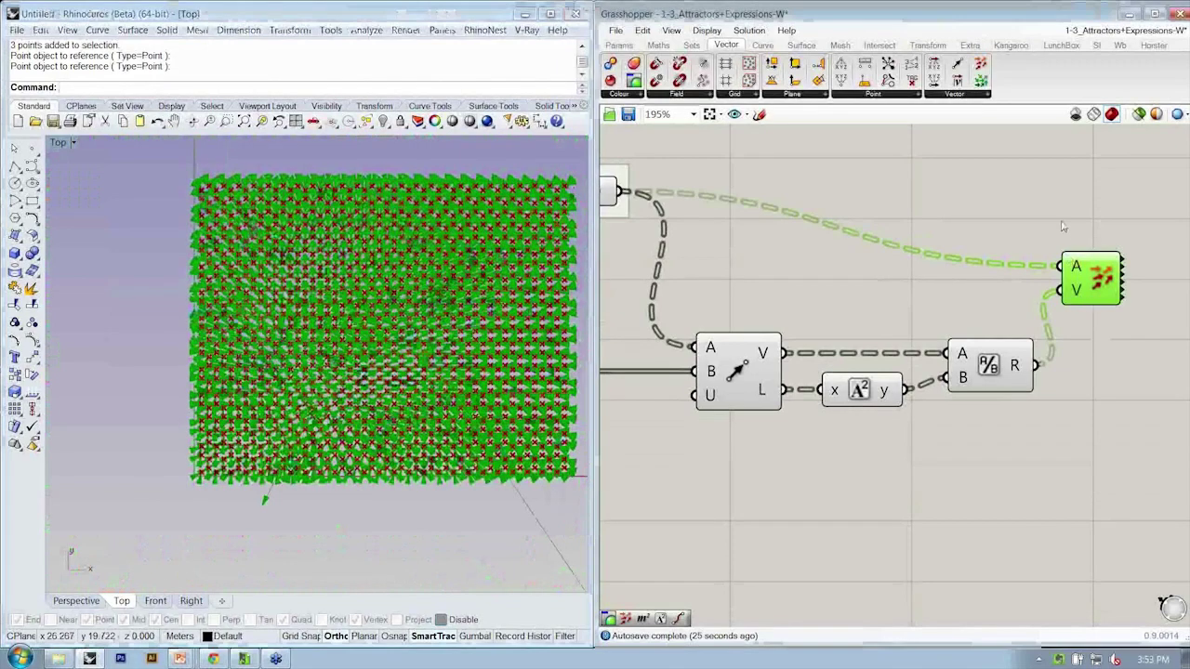
left_click(1087, 312)
scroll(1087, 307, "down", 1)
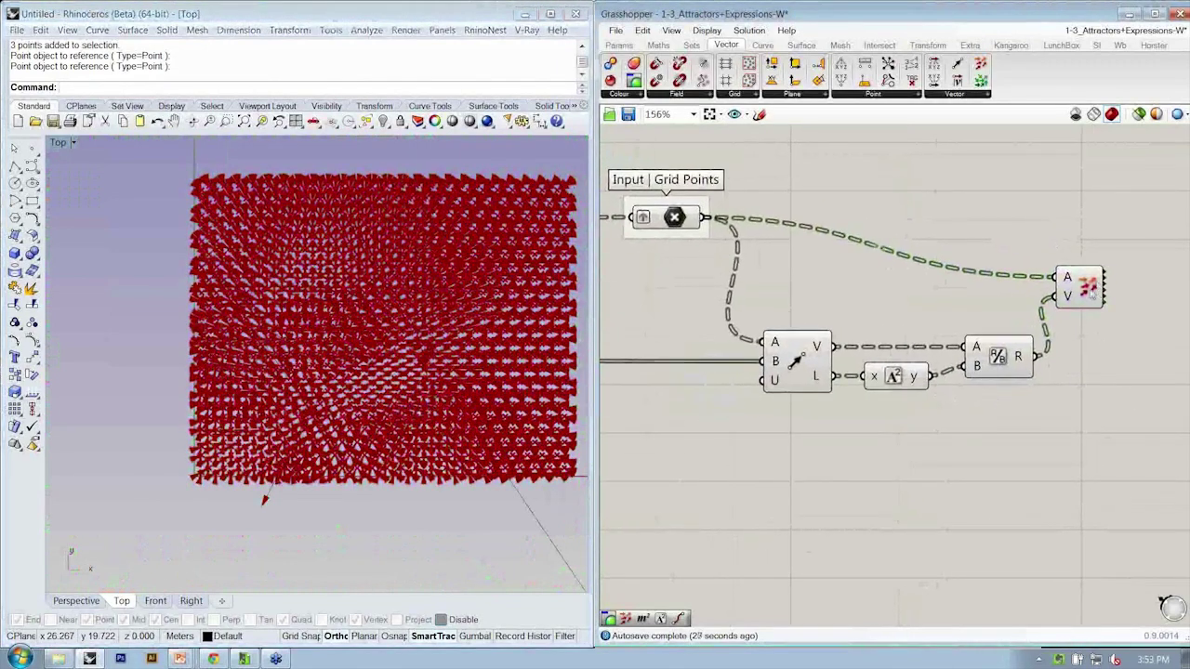
left_click(1078, 293)
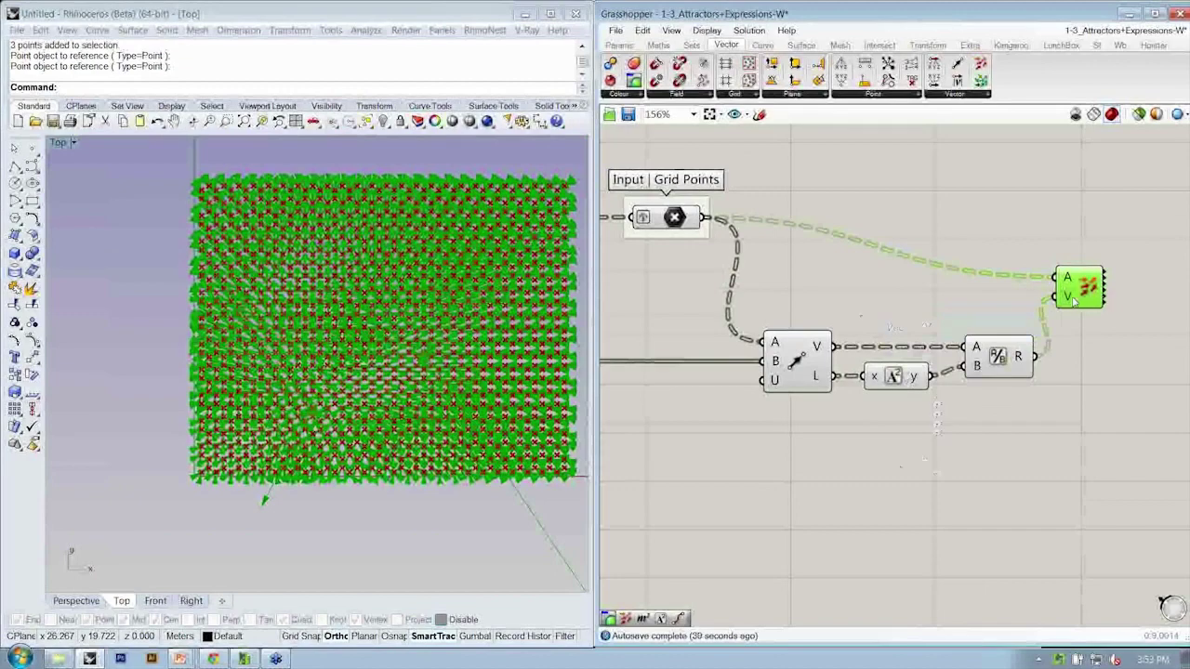
mouse_move(1068, 298)
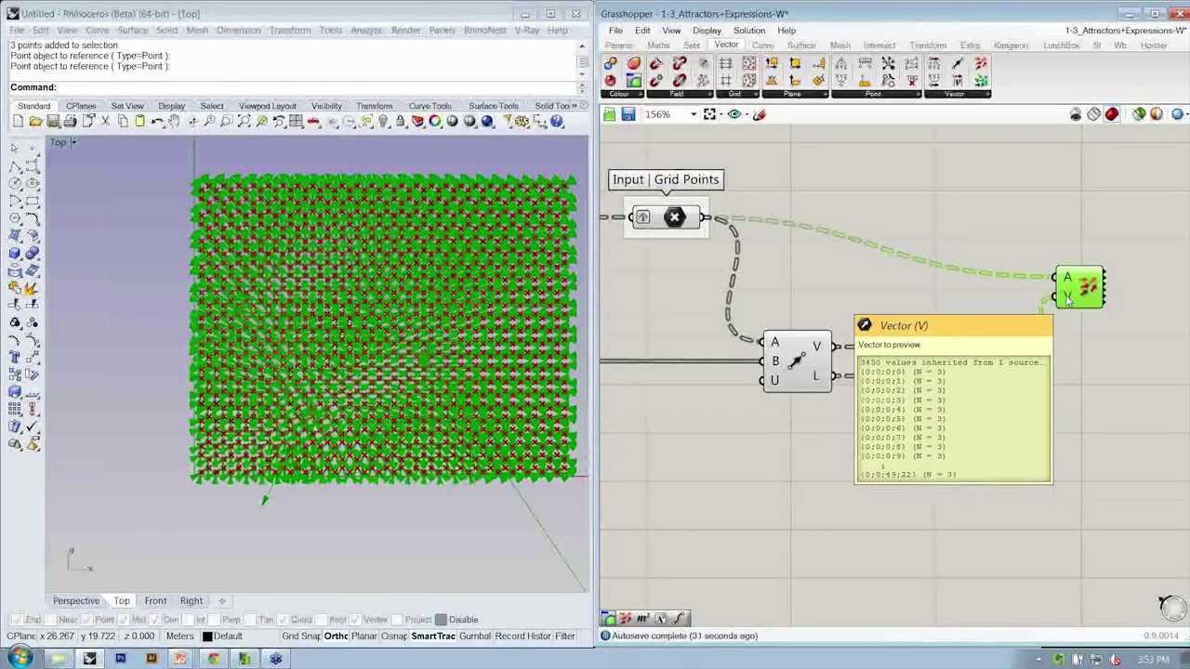
scroll(467, 500, "up", 3)
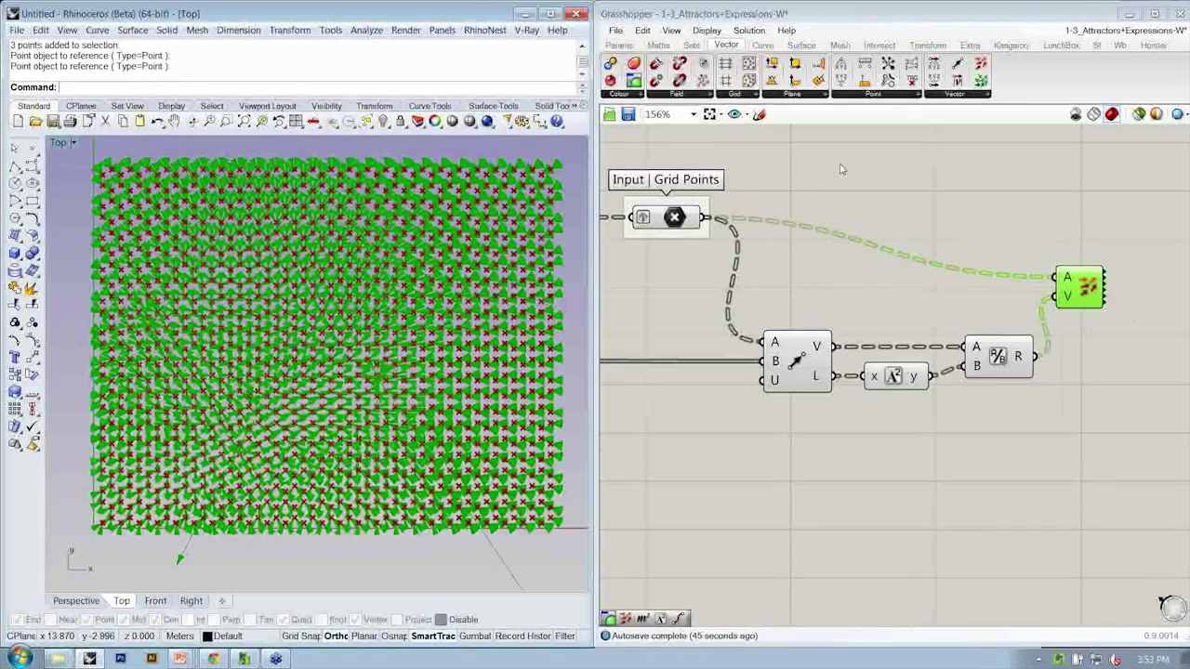
Add an Average component from Maths > Util between Division R and the Vector Display
left_click(659, 44)
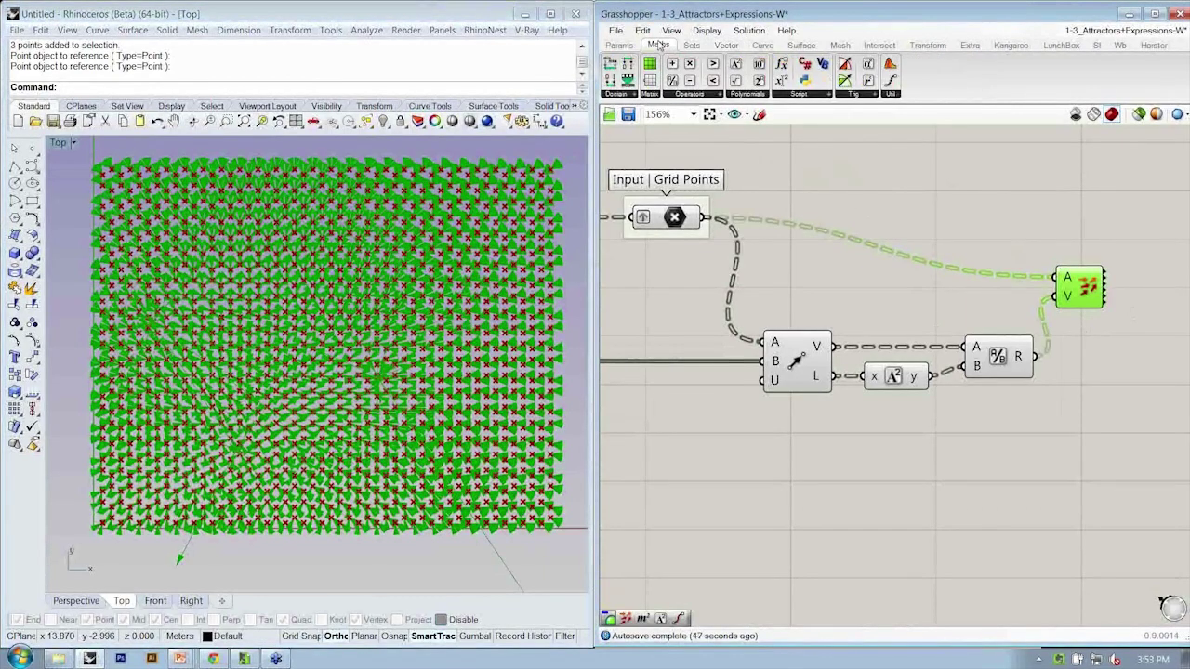
left_click(891, 94)
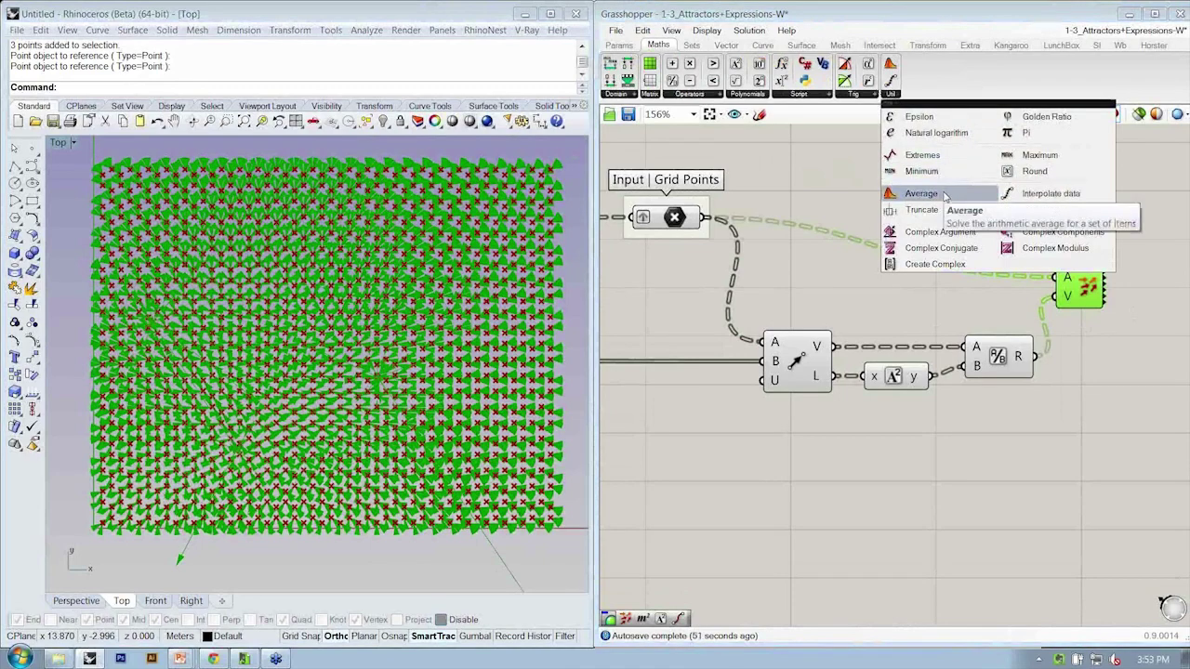
left_click_drag(945, 194, 1134, 251)
scroll(847, 352, "down", 2)
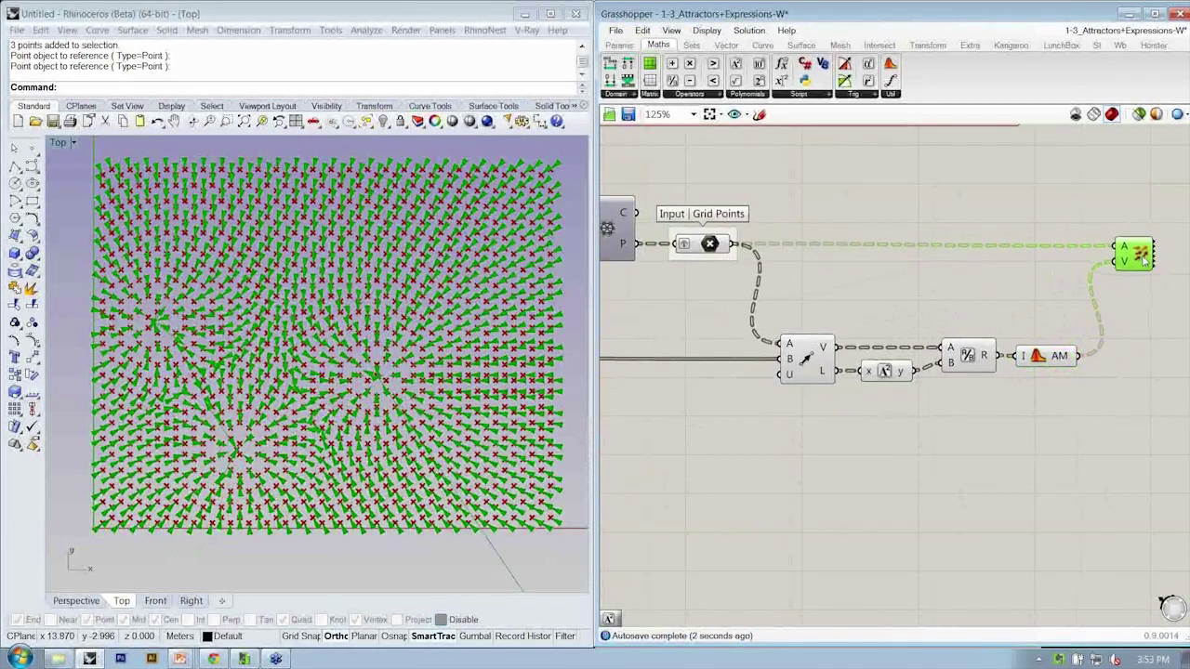
right_click_drag(428, 214, 472, 216)
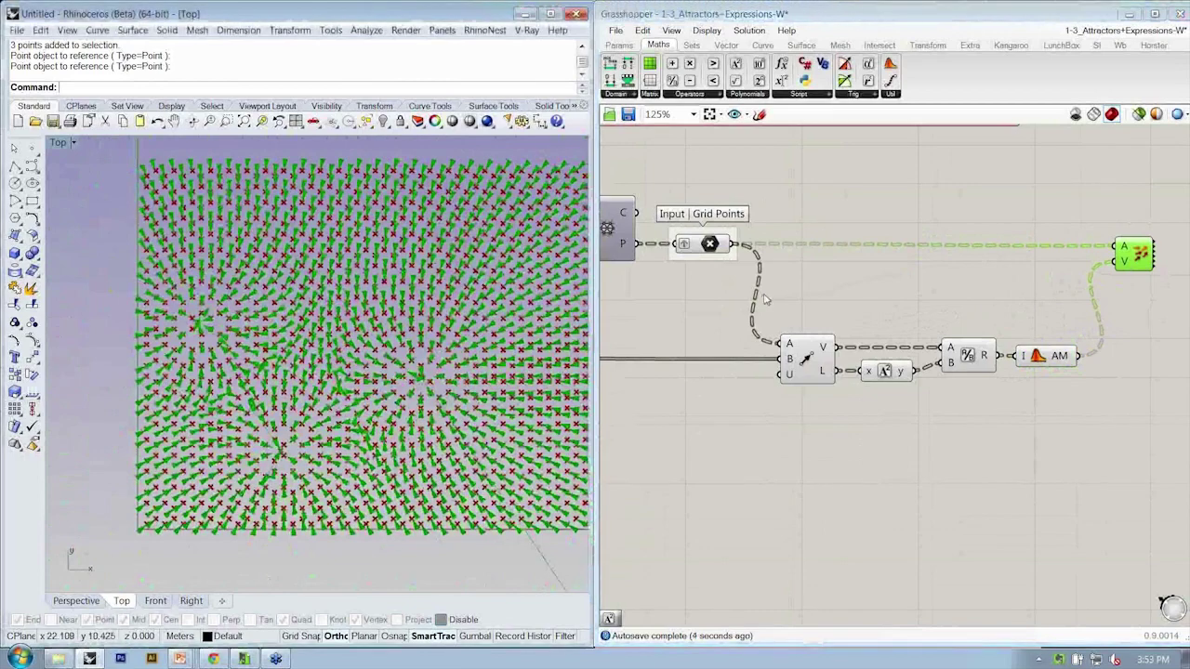
Turn off the preview for the four calculation components and Grid Points, leaving only the red arrows
left_click_drag(1081, 400, 667, 173)
right_click(877, 285)
left_click(900, 310)
right_click(685, 169)
left_click(735, 194)
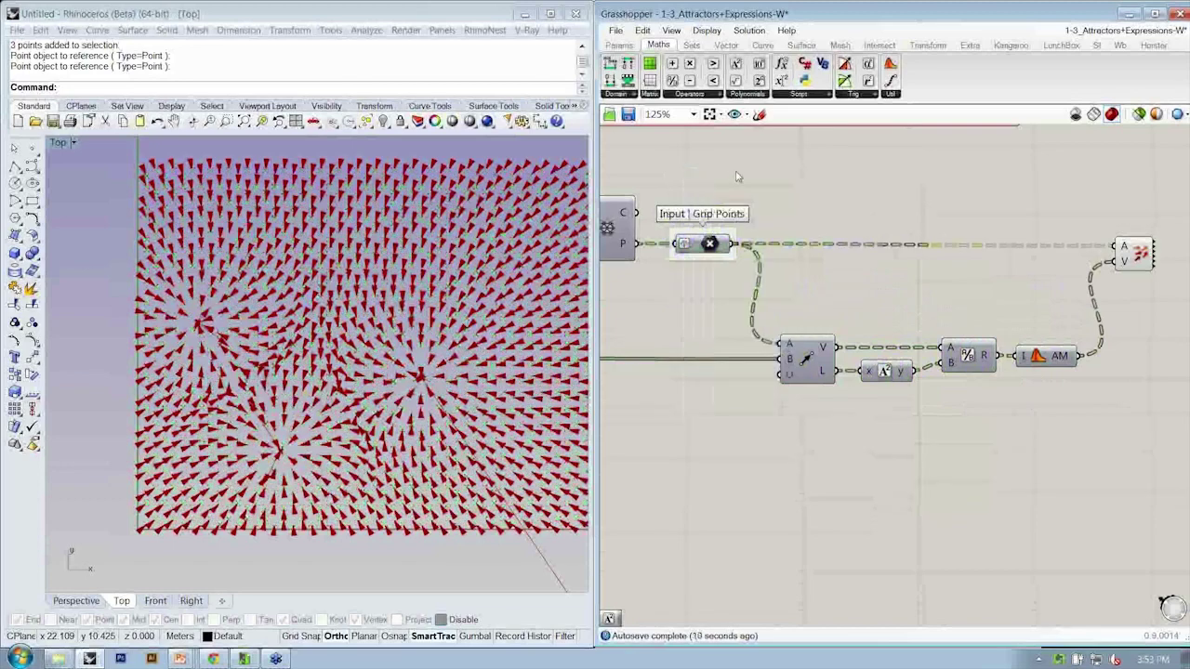
scroll(340, 405, "down", 3)
scroll(341, 404, "up", 2)
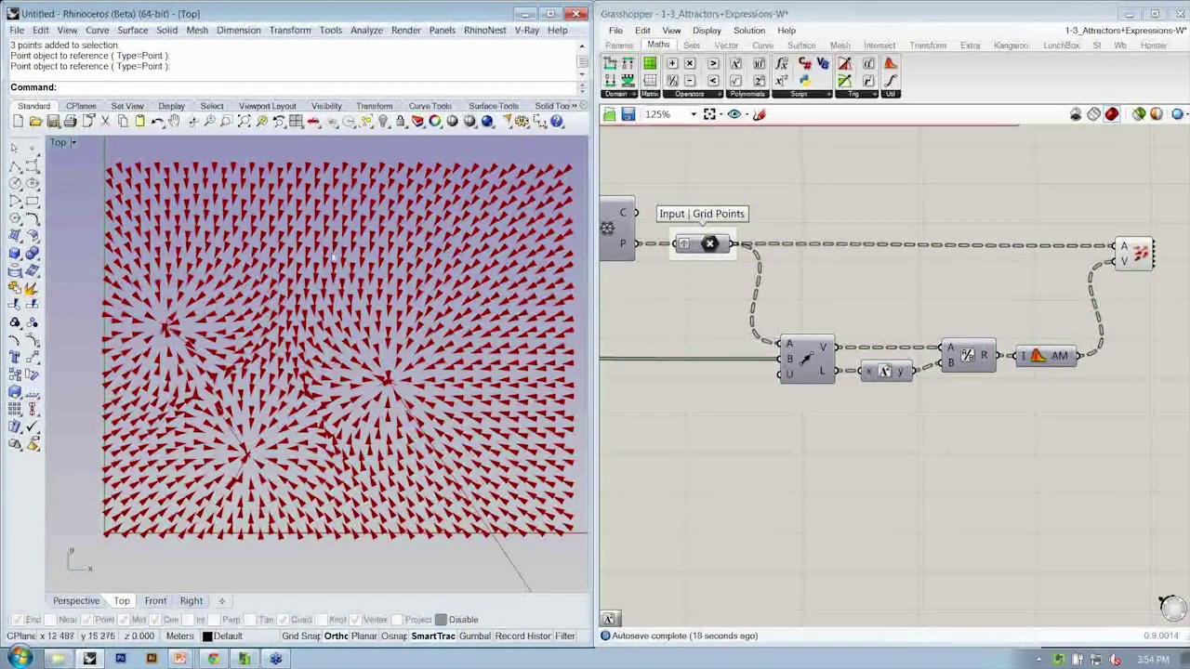
scroll(264, 351, "up", 3)
right_click_drag(195, 385, 283, 372)
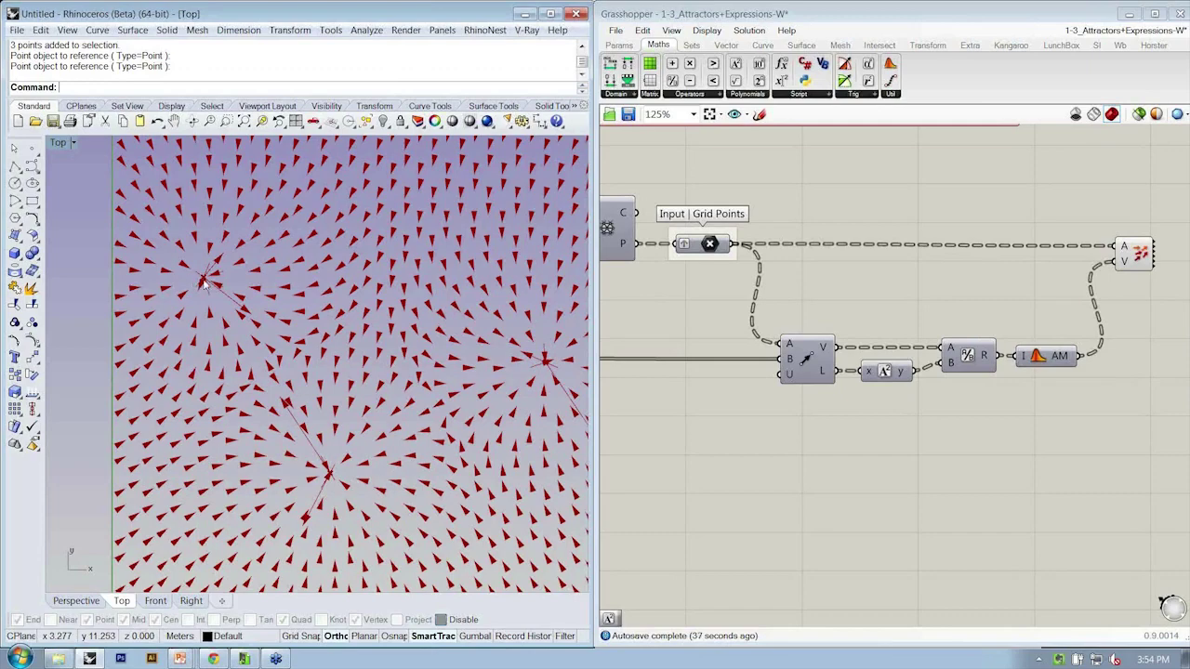
scroll(330, 475, "down", 5)
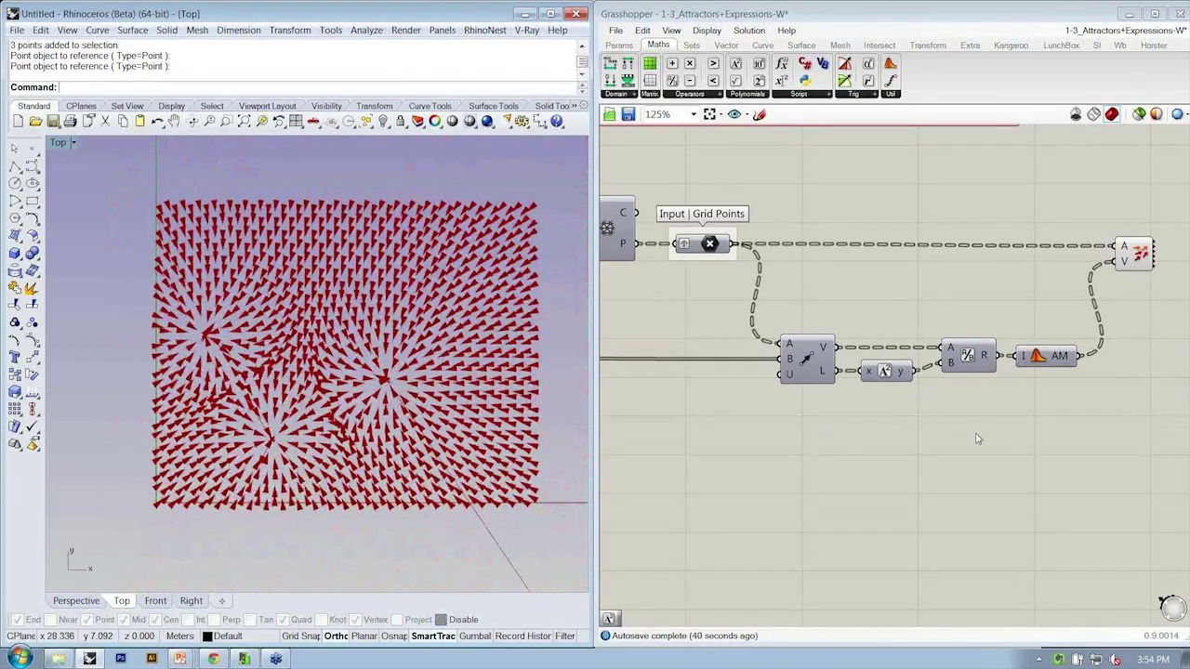
right_click_drag(1068, 475, 898, 451)
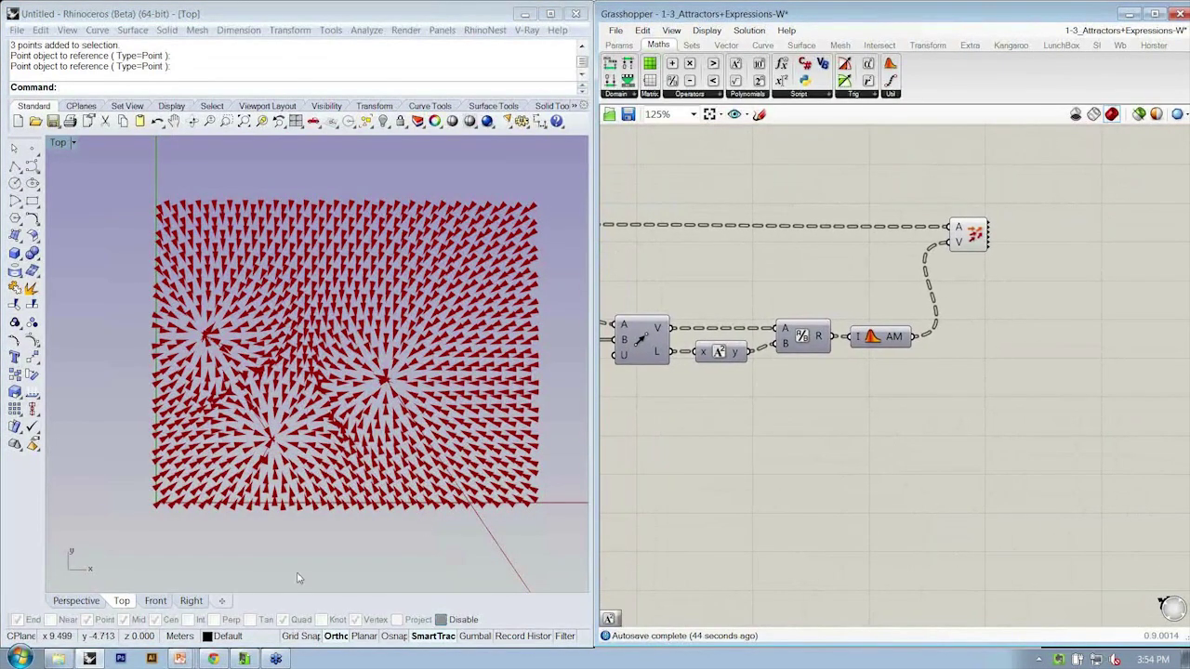
left_click(182, 659)
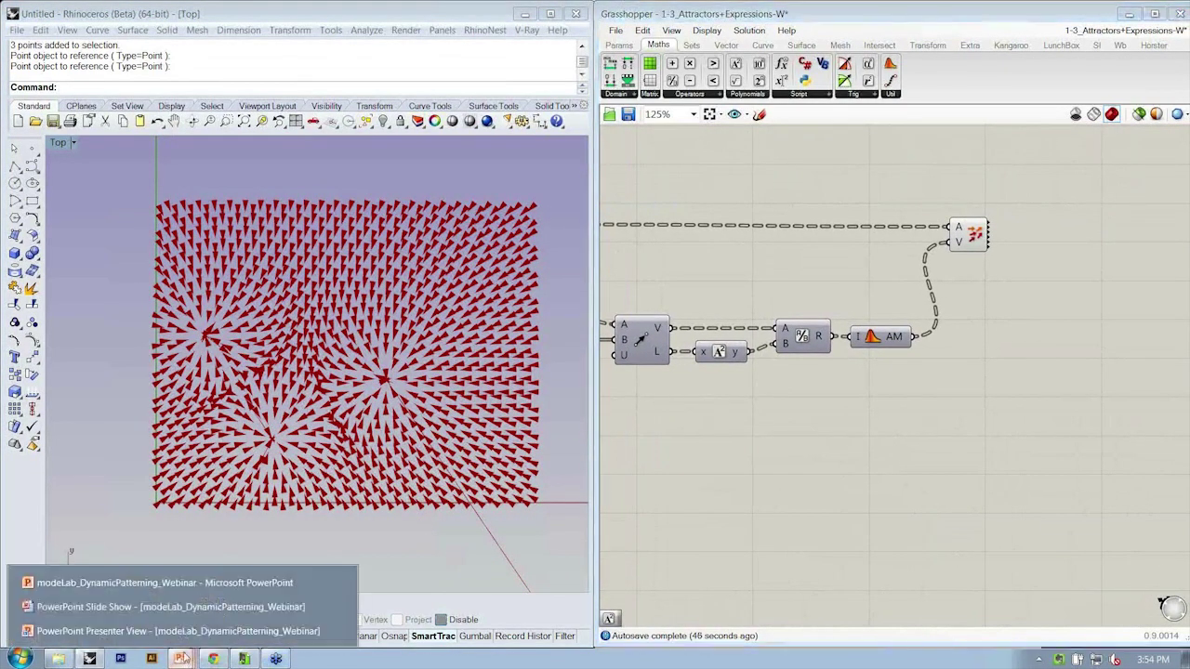
left_click(170, 607)
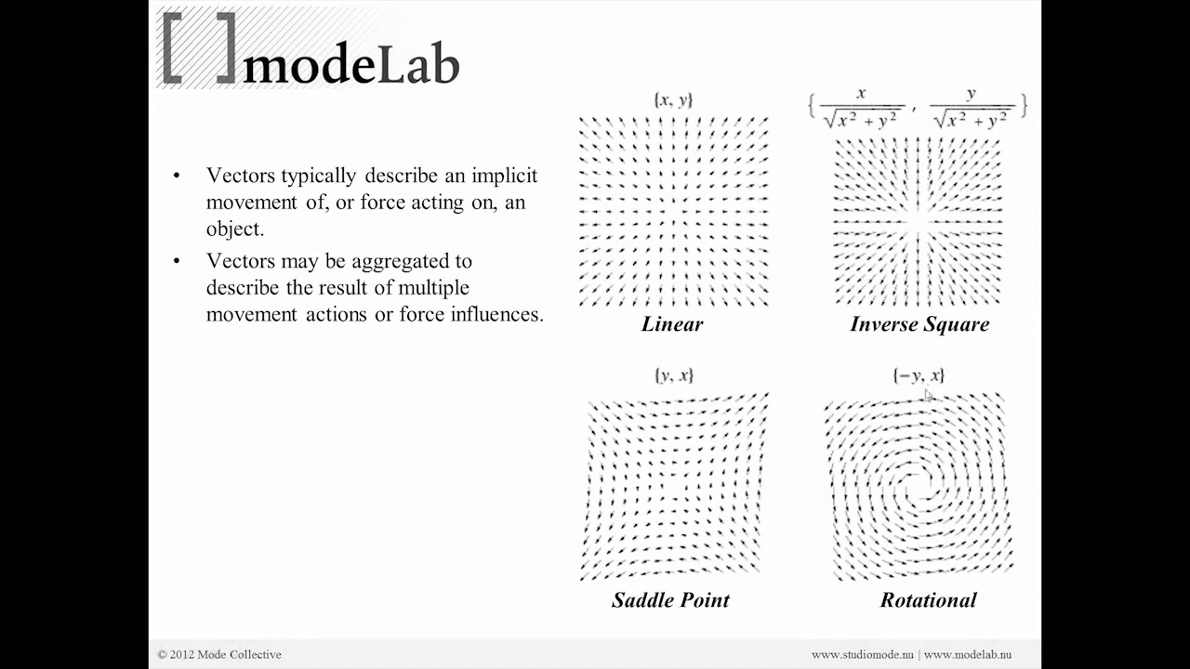
key("alt+Tab")
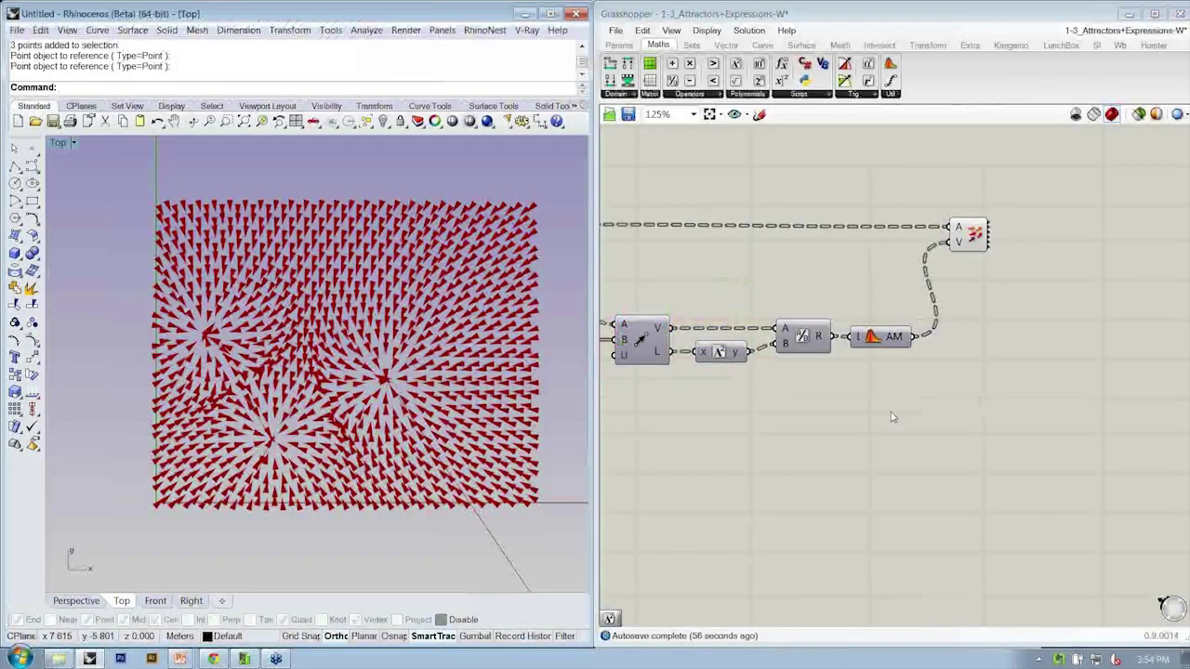
Select the Vector Display so its arrows are highlighted in Rhino
right_click_drag(406, 367, 400, 363)
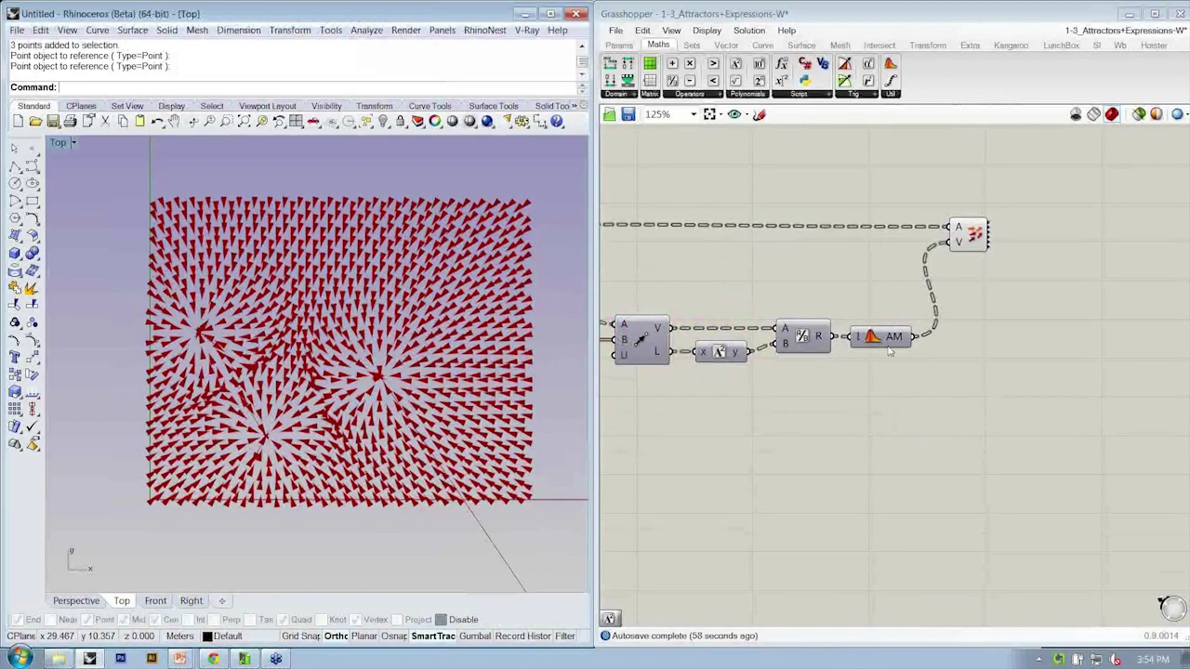
right_click_drag(923, 345, 867, 337)
scroll(953, 332, "up", 4)
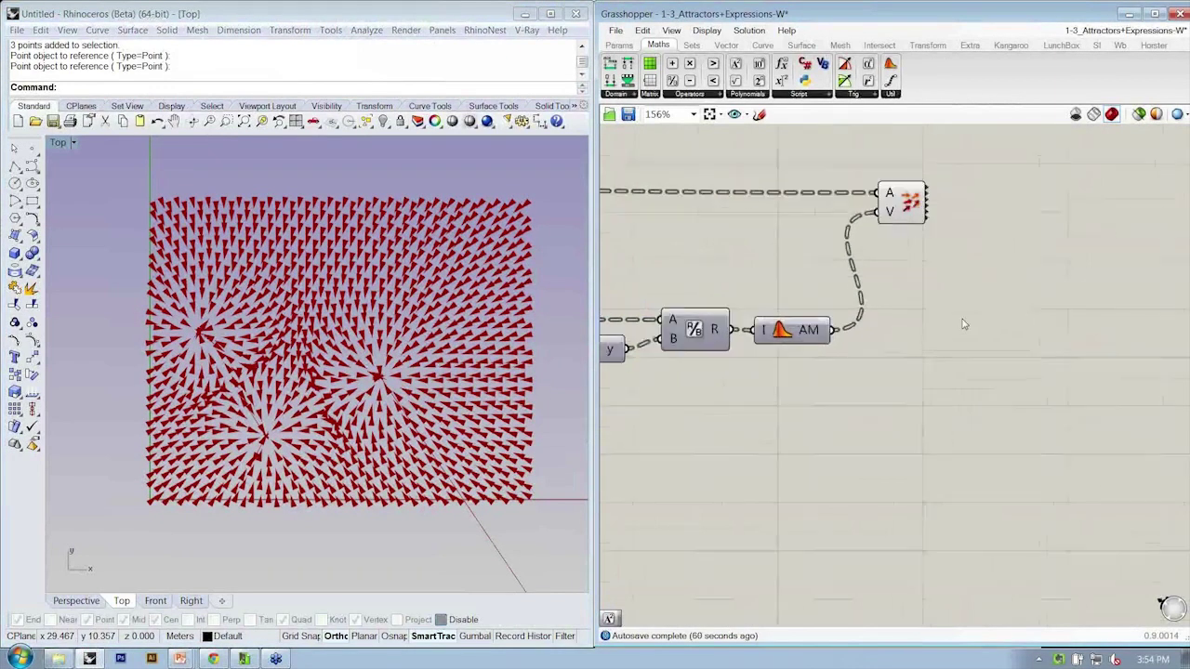
scroll(976, 355, "down", 2)
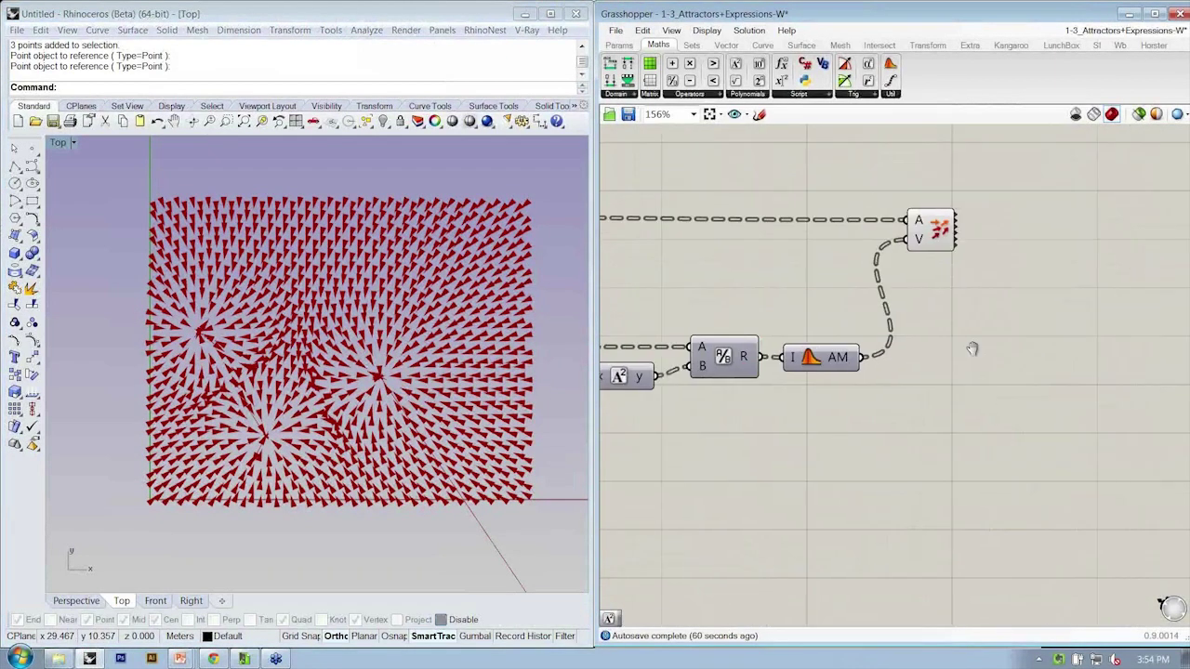
left_click(962, 228)
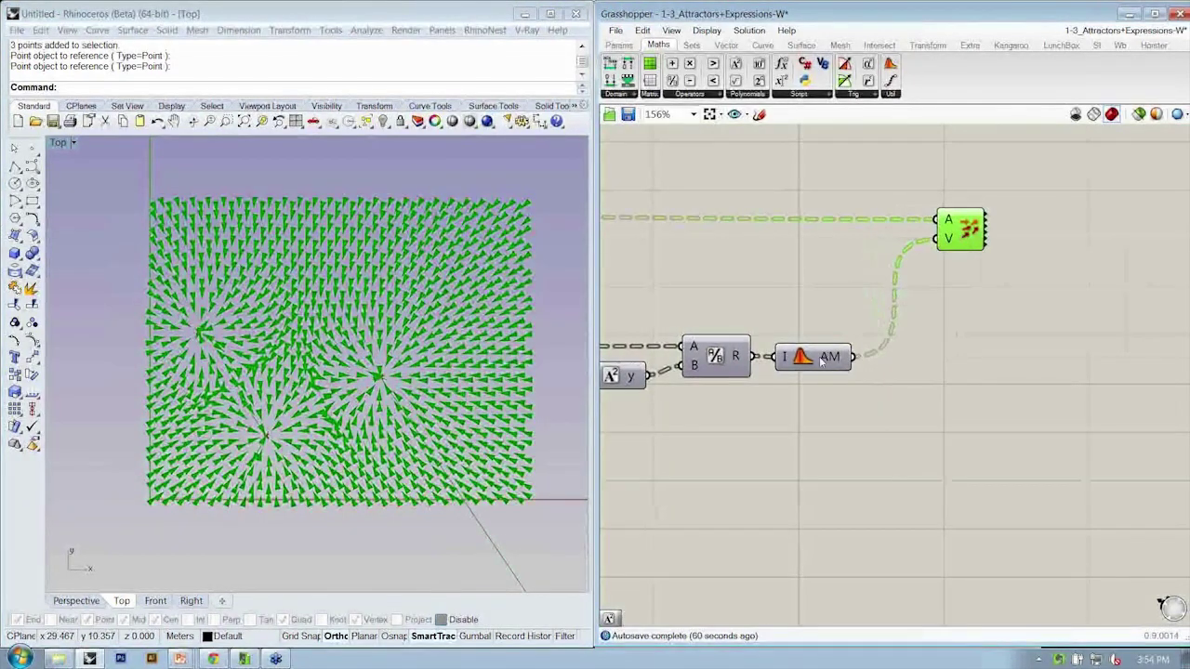
Place a Decompose component from the Vector tab and wire Amplitude's output into its V input
left_click(726, 46)
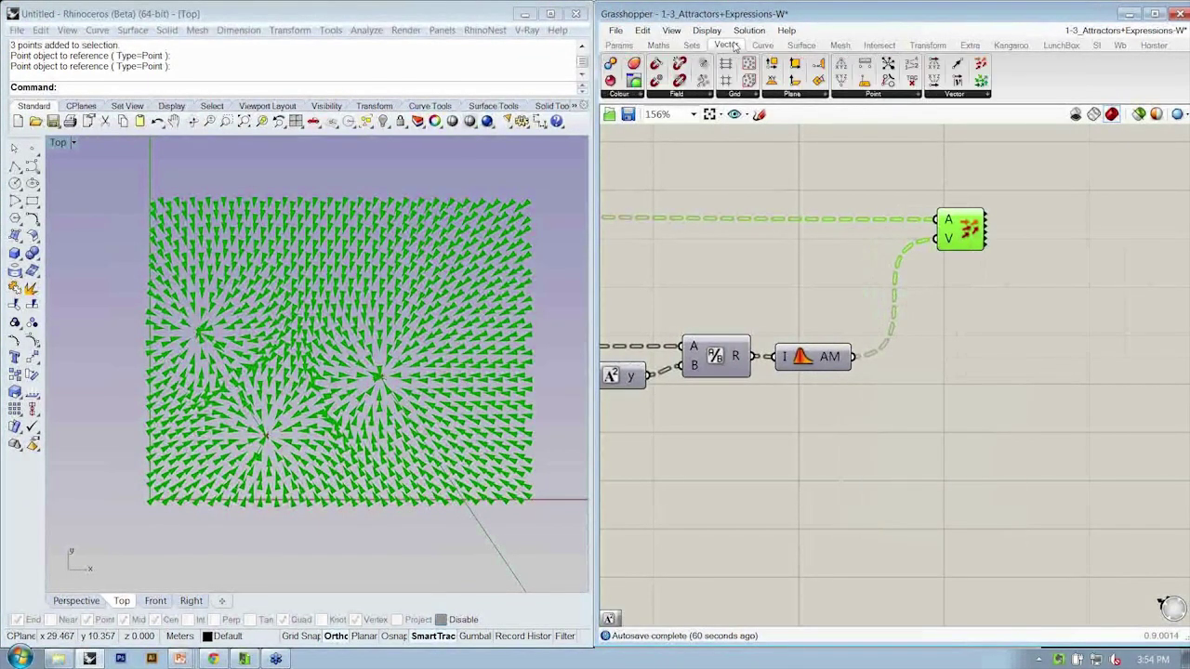
left_click(953, 98)
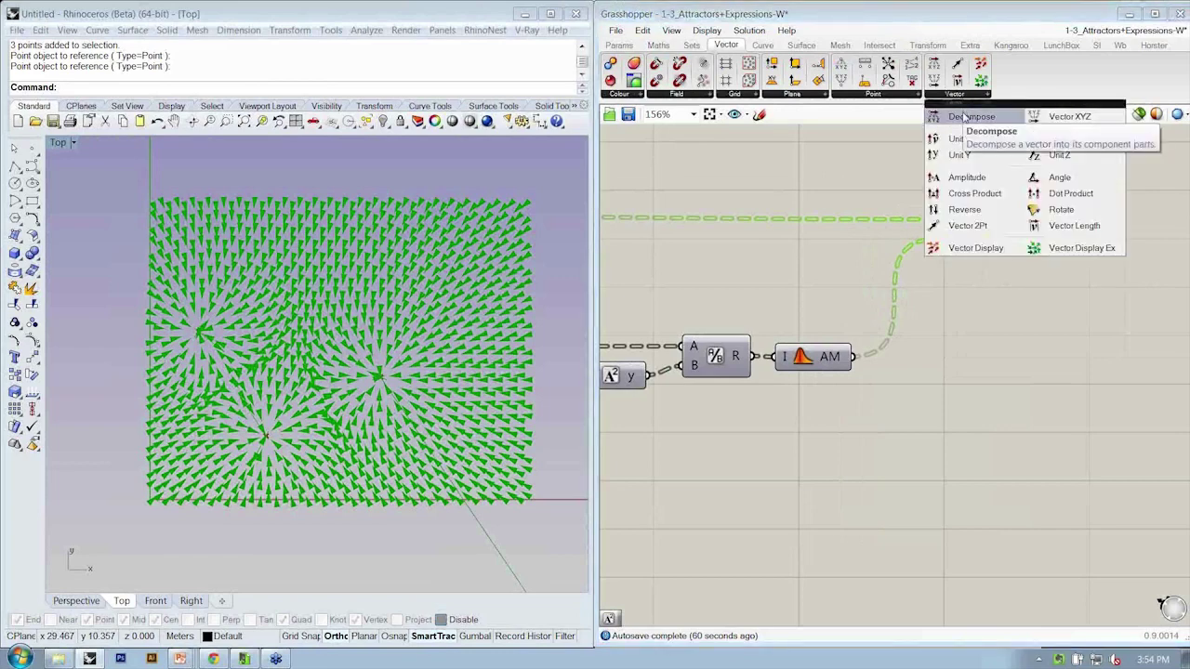
left_click_drag(965, 116, 922, 388)
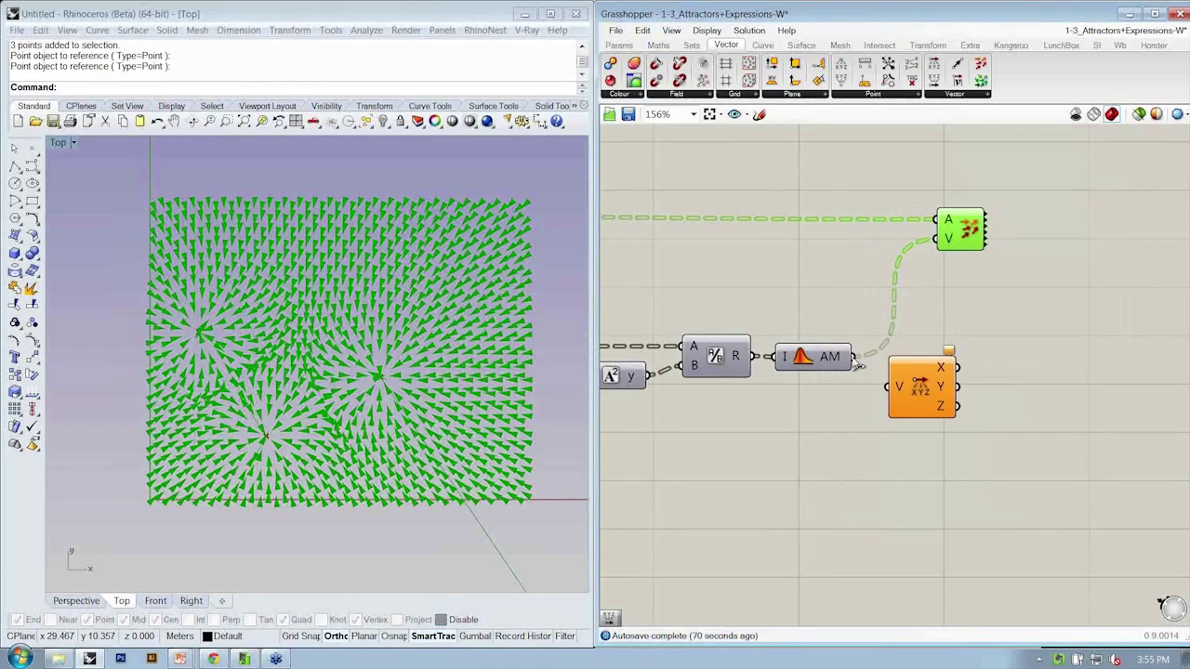
left_click_drag(860, 366, 911, 415)
left_click(1092, 325)
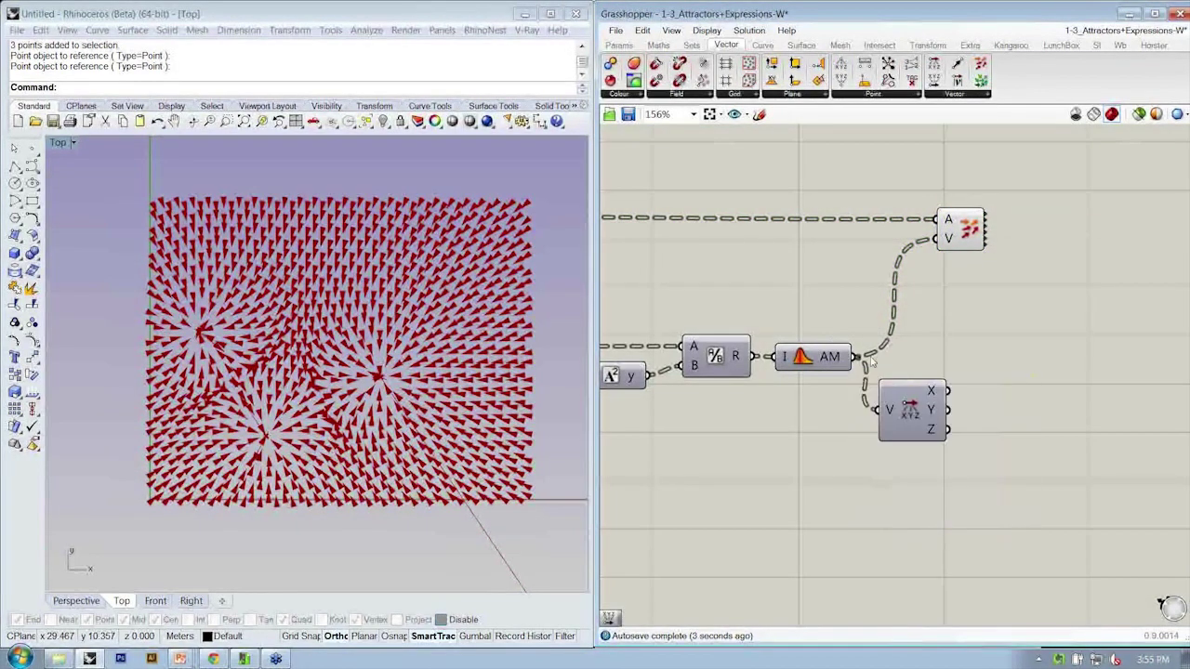
mouse_move(934, 398)
mouse_move(935, 431)
left_click(936, 95)
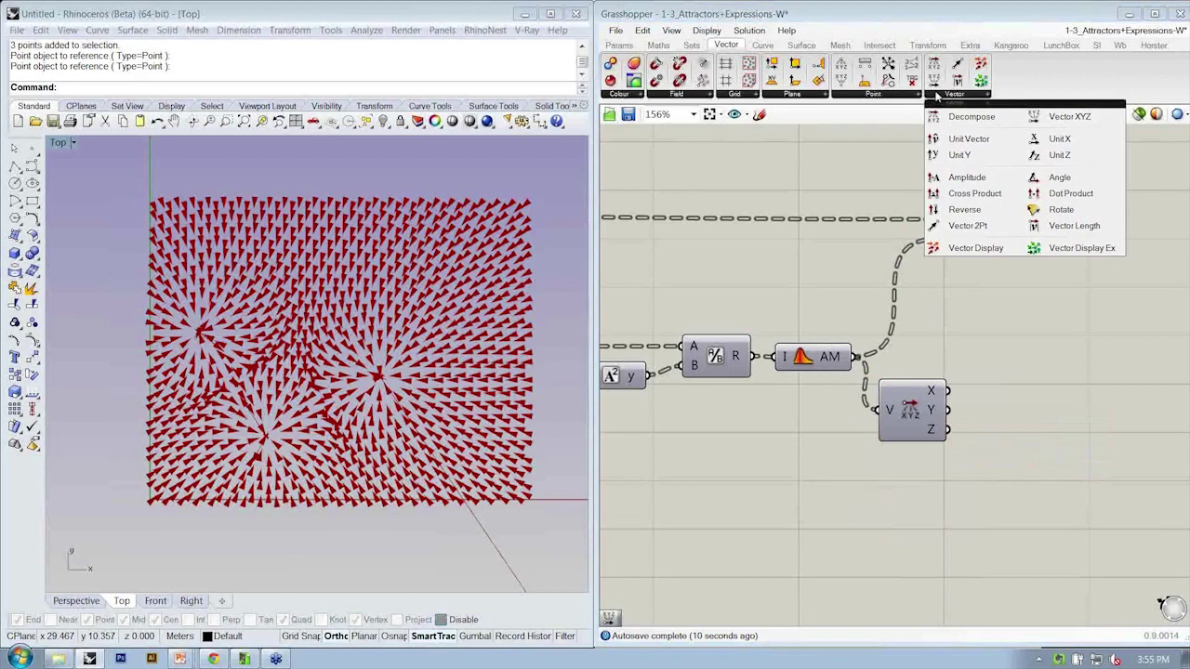
Add Vector XYZ with Decompose's Y as its X, and feed its output into Vector Display
left_click(1065, 119)
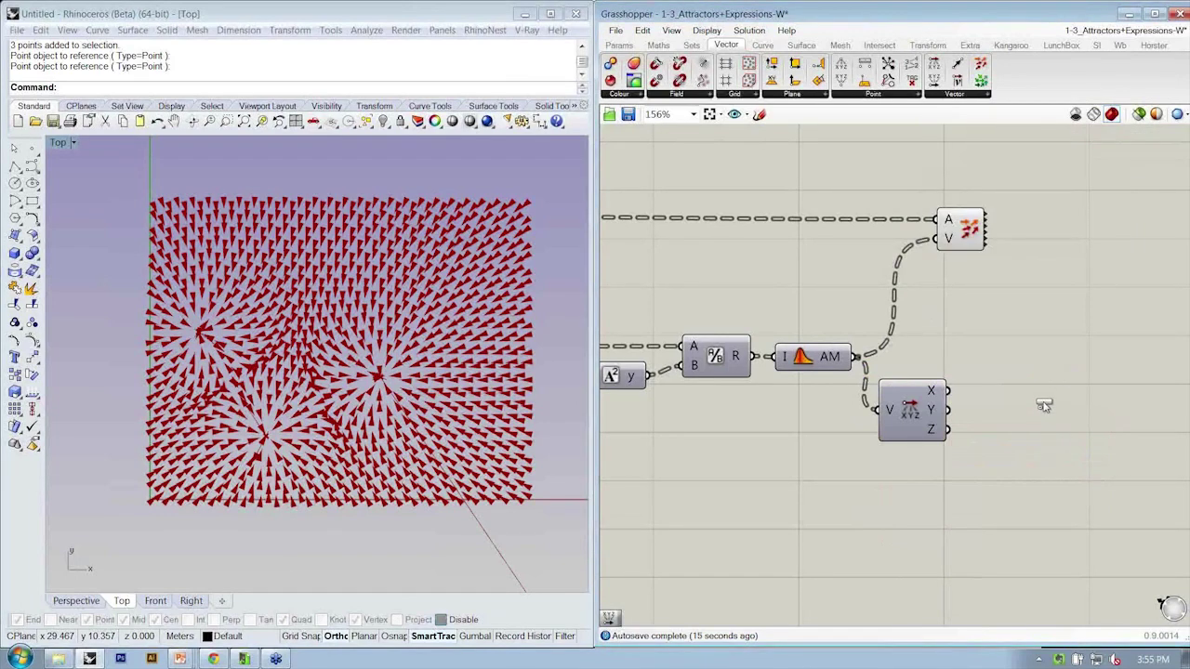
left_click(1044, 407)
left_click_drag(1042, 409, 1029, 423)
left_click_drag(950, 410, 1043, 425)
left_click(1013, 361)
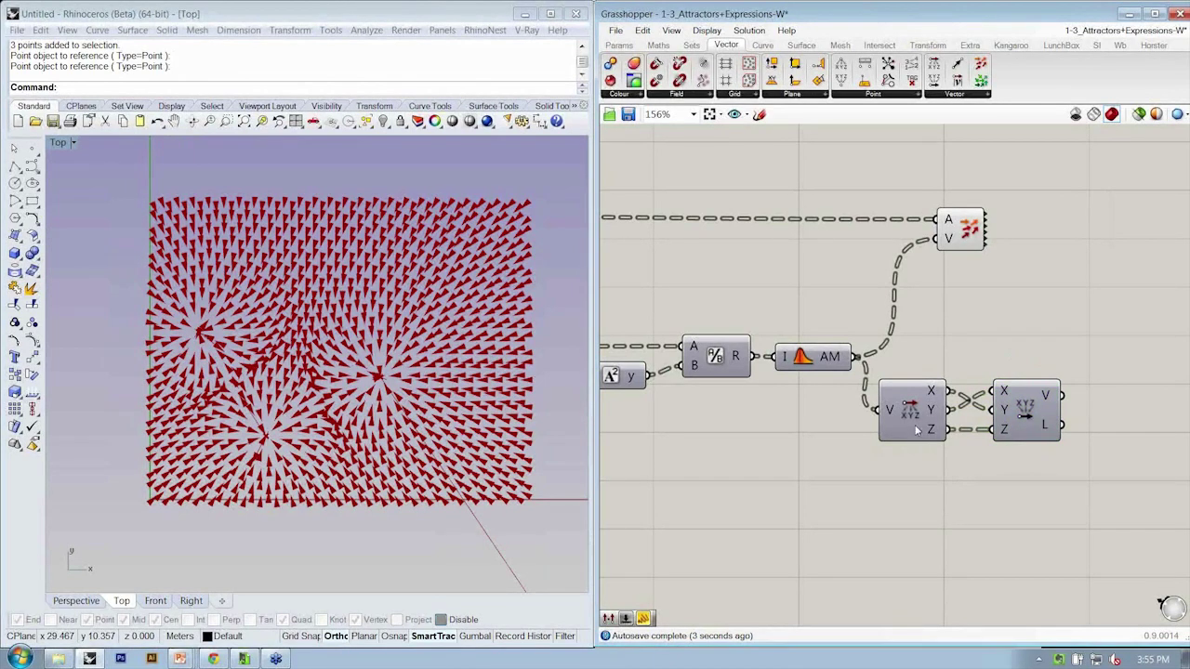
left_click_drag(1053, 397, 937, 249)
scroll(353, 400, "up", 4)
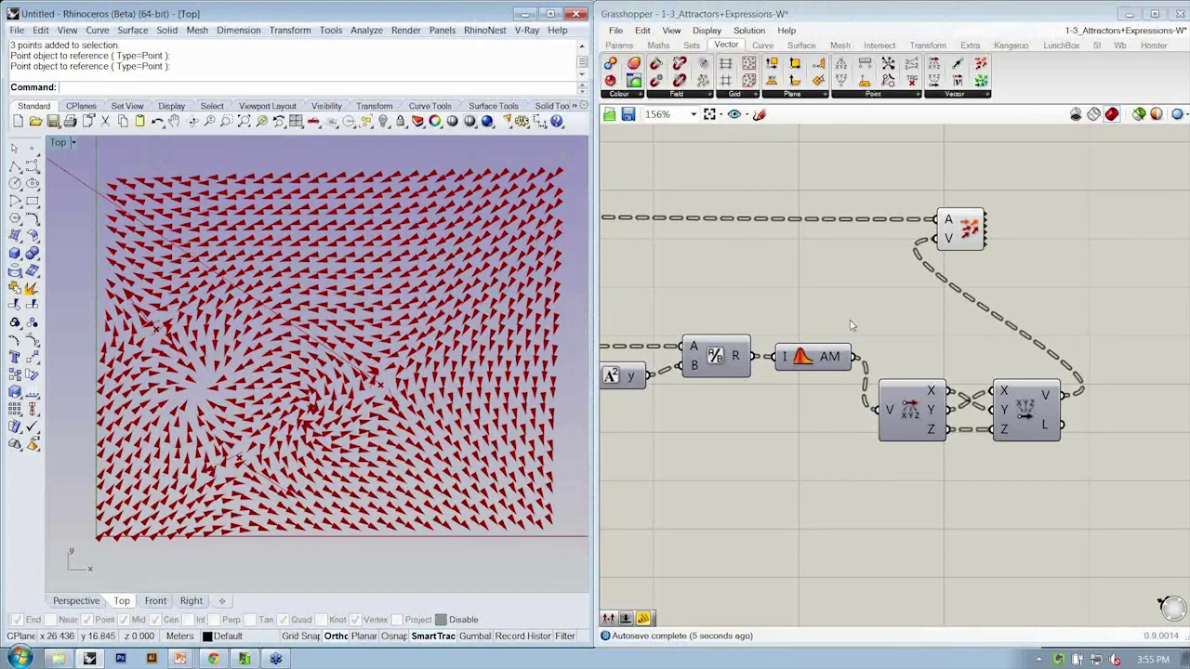
Check the Vector XYZ X input options, then move Vector XYZ right to make room
right_click(1003, 391)
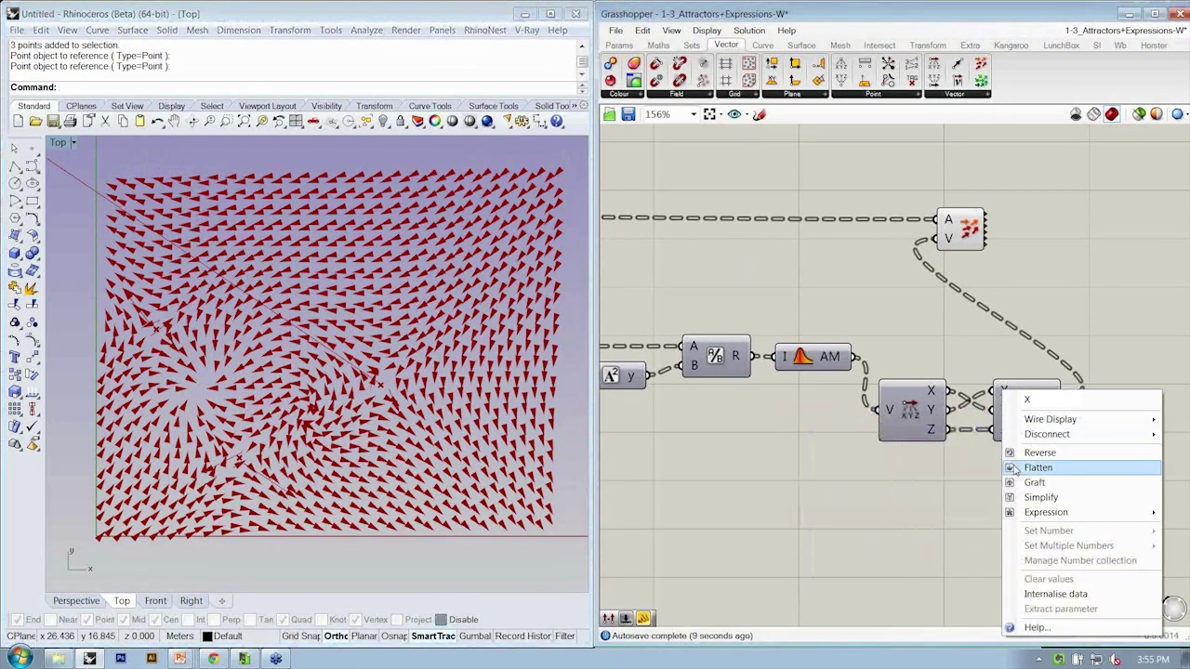
right_click_drag(913, 487, 683, 454)
right_click(768, 358)
mouse_move(814, 476)
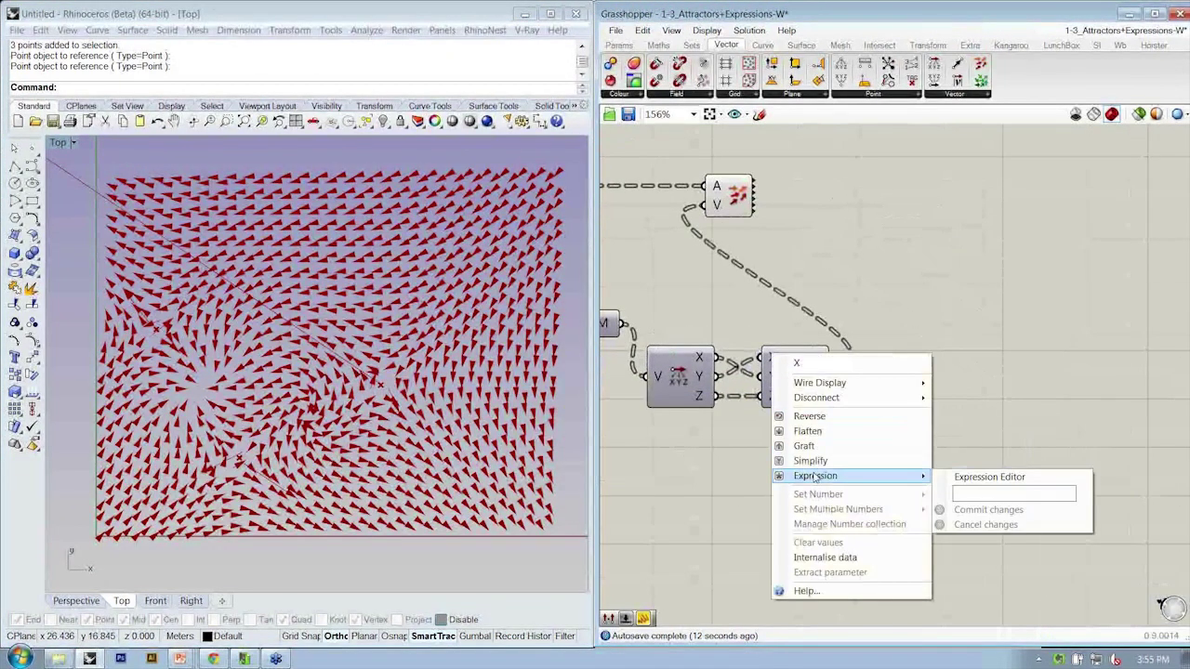
key("Escape")
left_click_drag(815, 388, 859, 389)
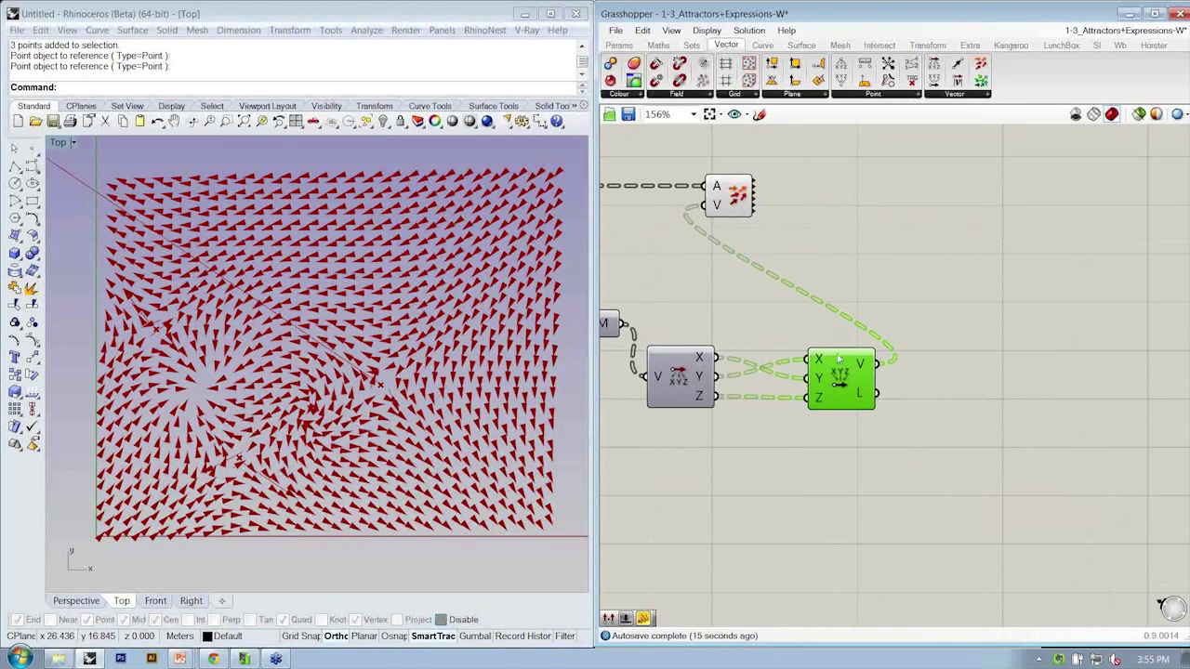
Place a Negative component from Maths > Operators between Decompose and Vector XYZ
left_click(658, 45)
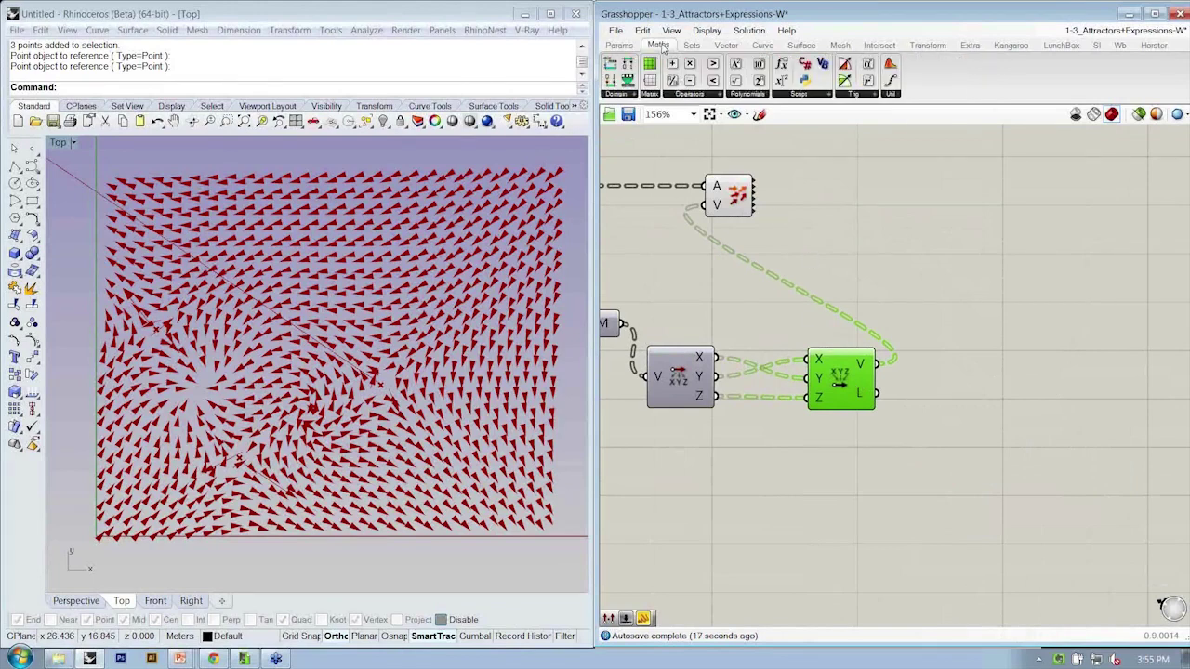
left_click(692, 96)
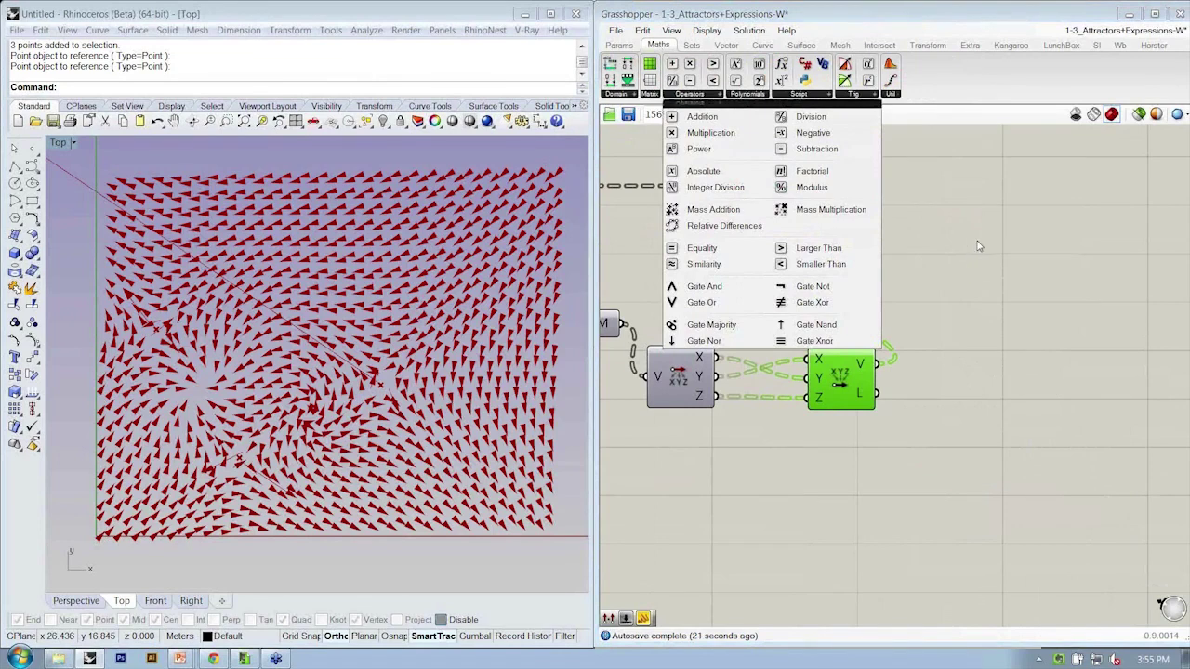
left_click_drag(849, 135, 807, 378)
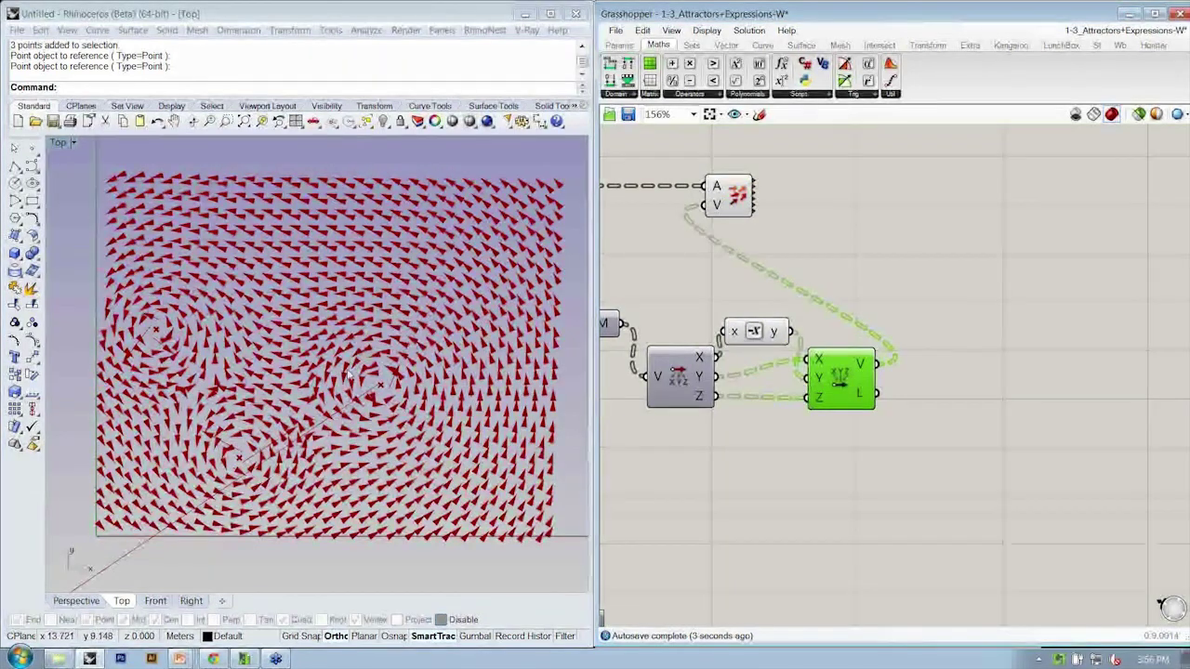
left_click(789, 490)
right_click_drag(789, 490, 834, 483)
left_click(791, 328)
left_click(886, 370)
left_click_drag(886, 370, 898, 370)
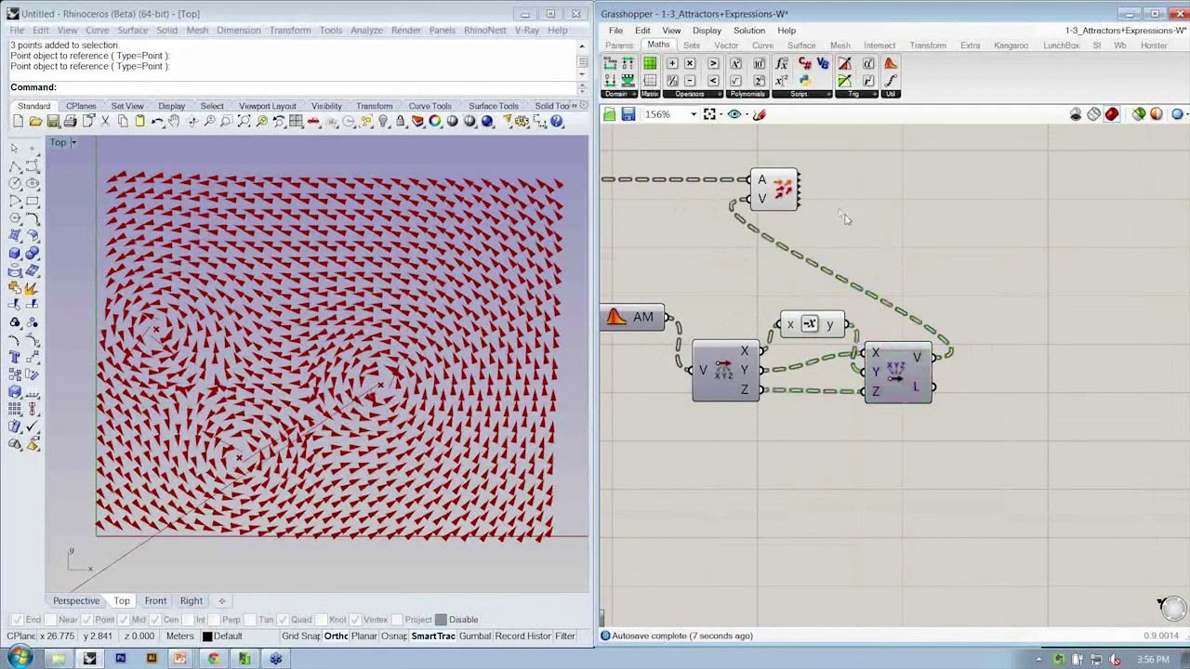
left_click(787, 202)
left_click_drag(786, 202, 1043, 203)
scroll(964, 266, "down", 3)
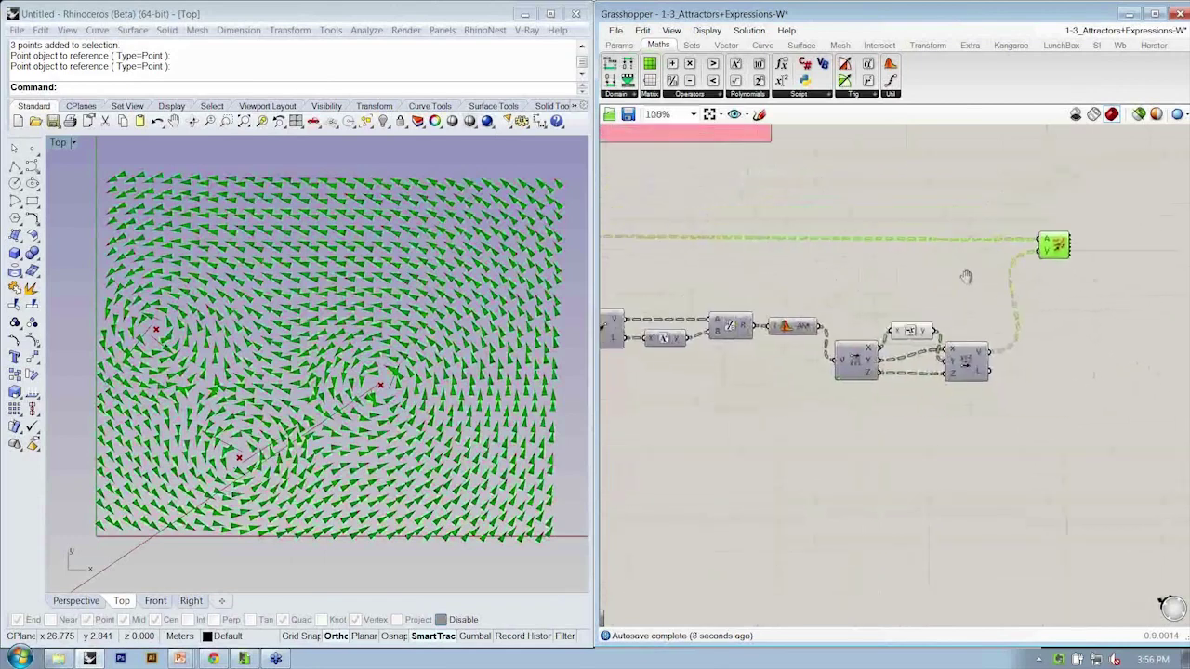
left_click_drag(964, 290, 751, 392)
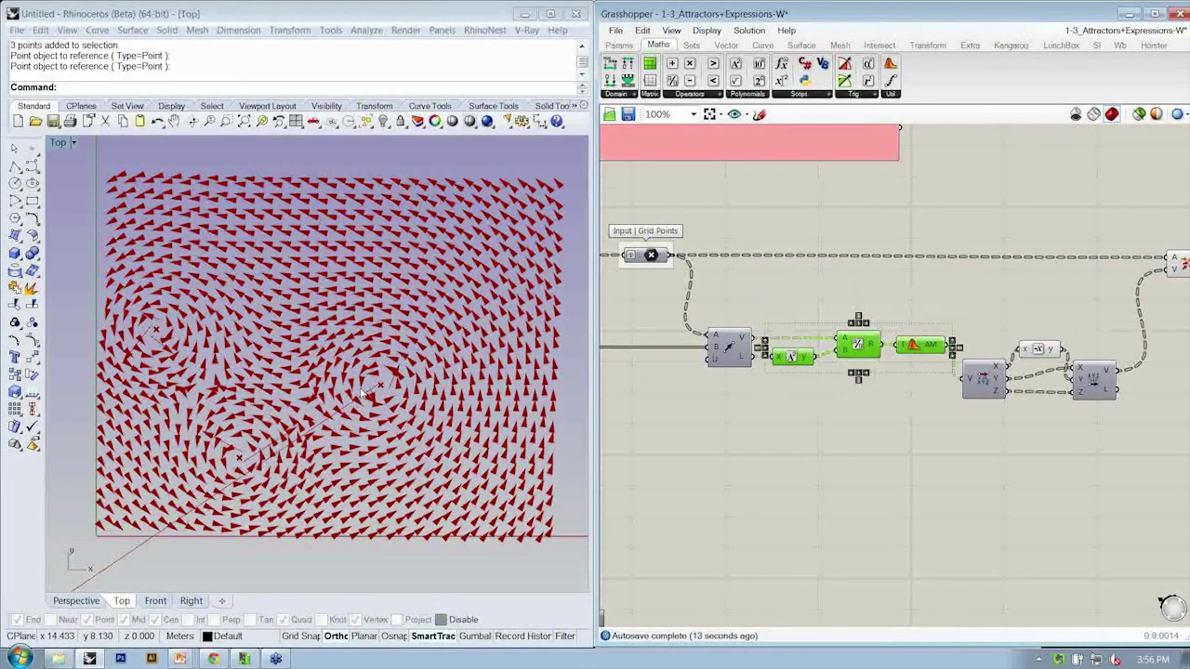
left_click(795, 444)
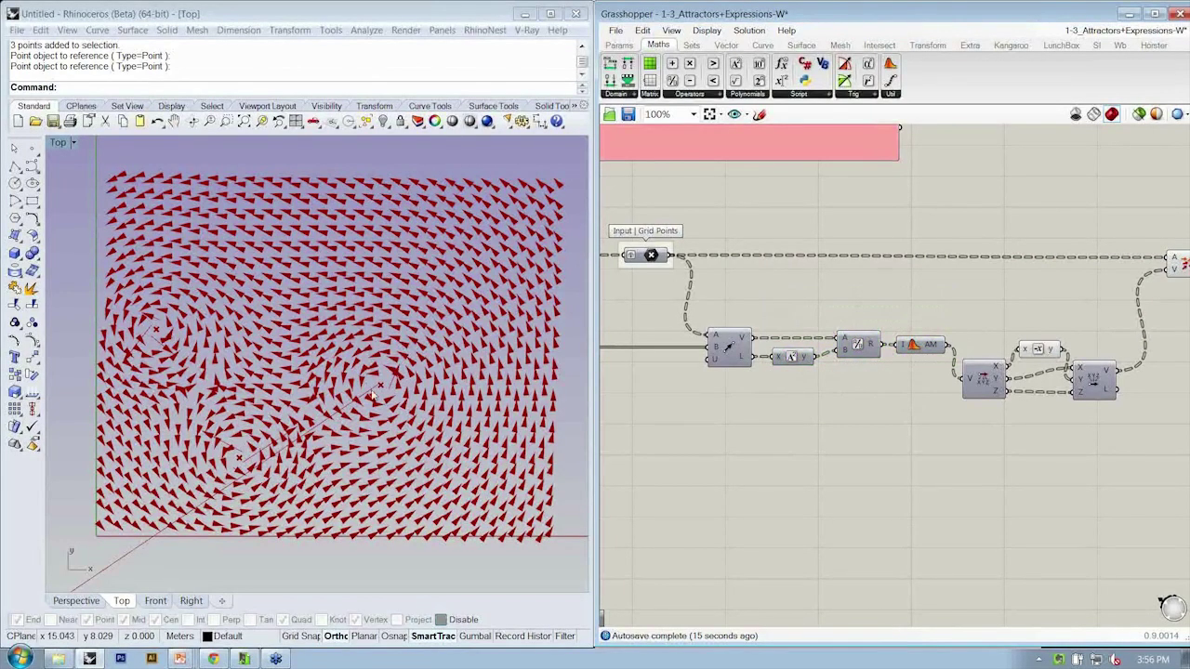
right_click_drag(1003, 409, 859, 405)
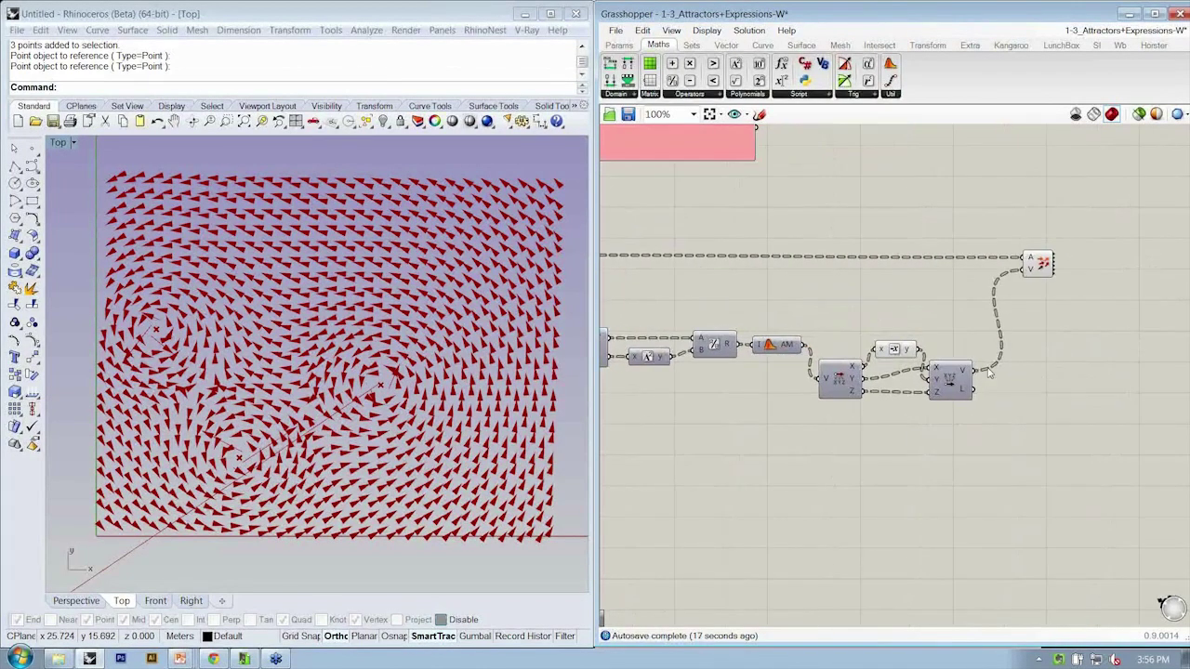
left_click(953, 390)
left_click_drag(953, 390, 956, 387)
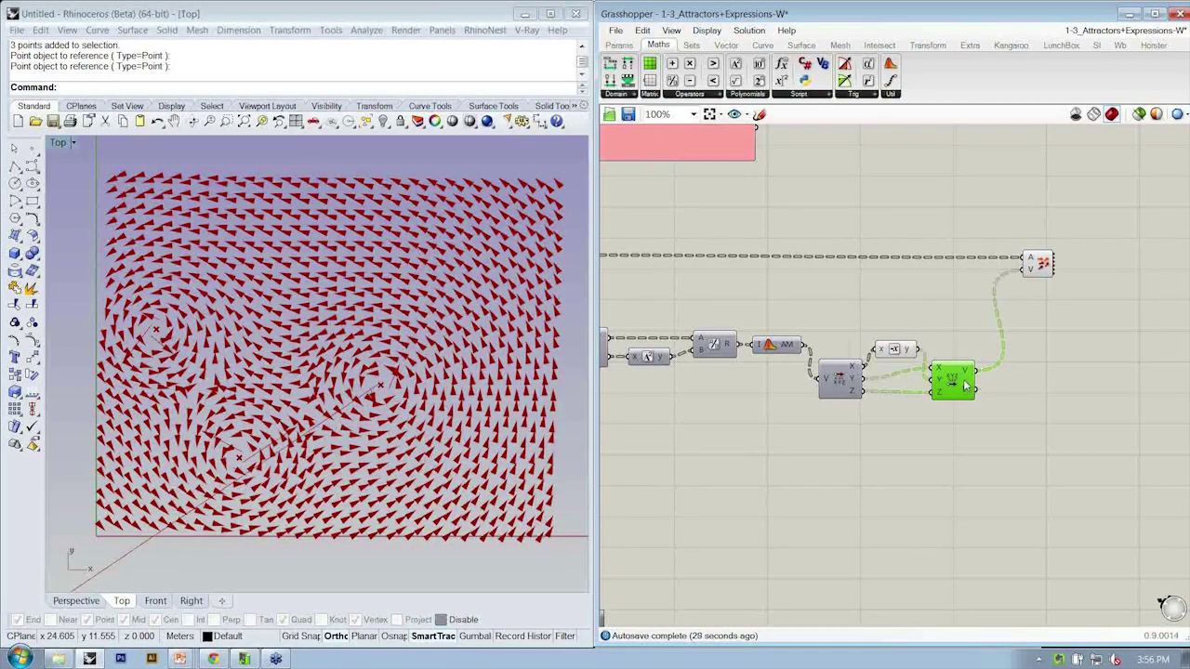
left_click_drag(966, 385, 975, 388)
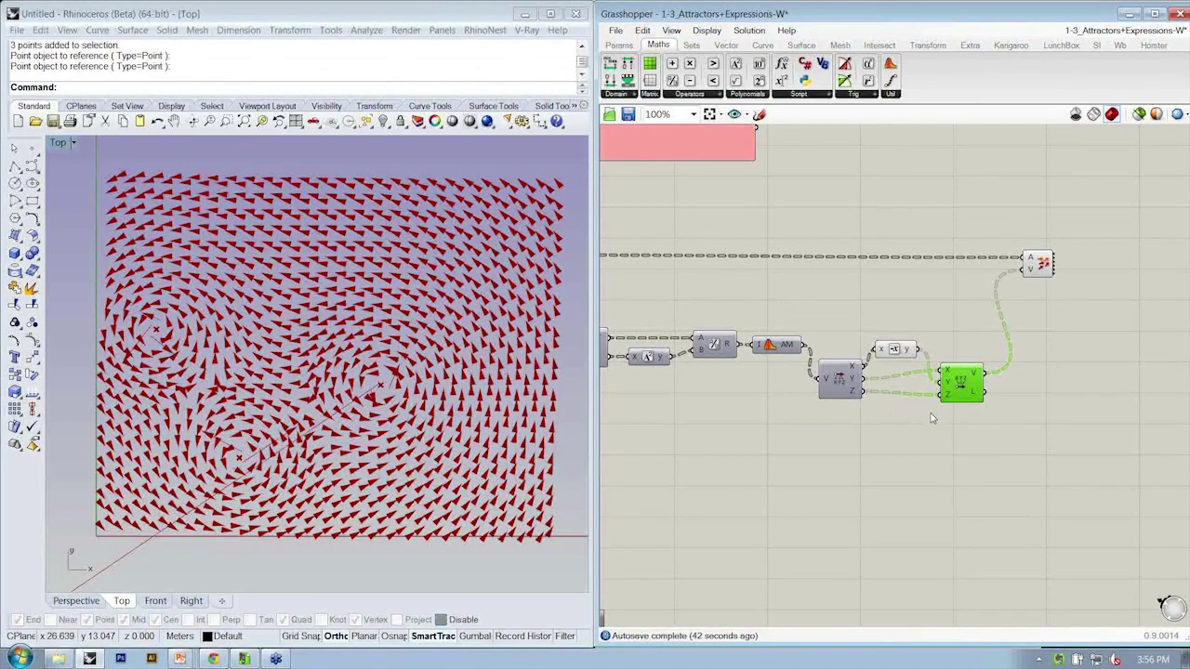
left_click(791, 539)
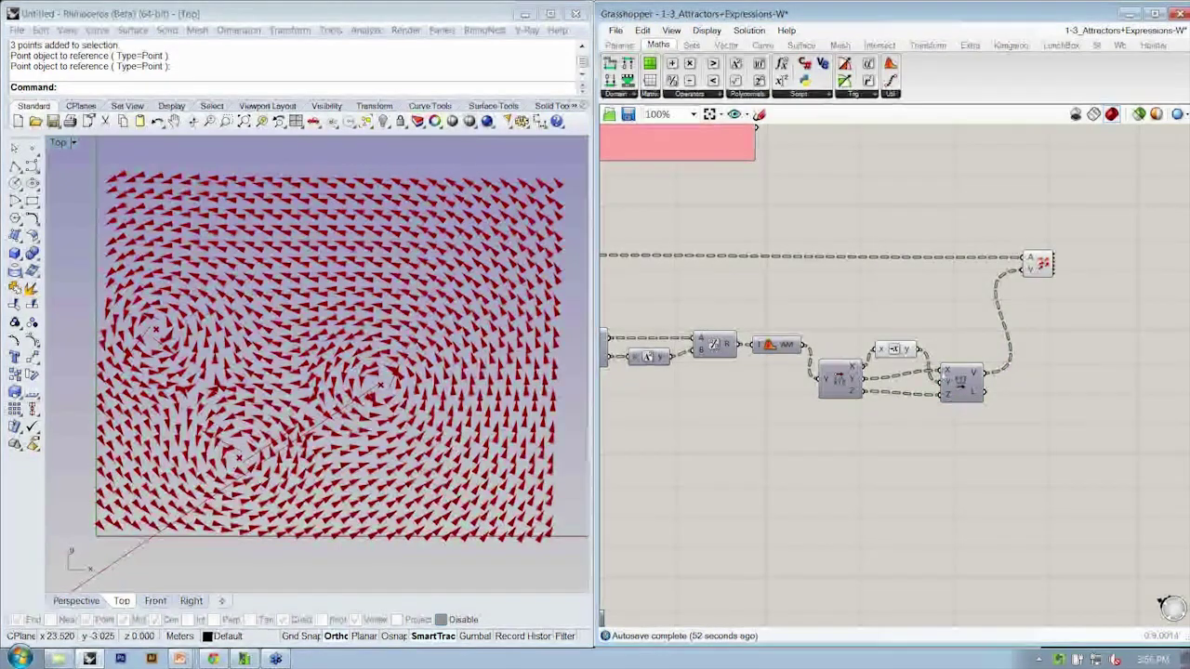
left_click(962, 381)
right_click_drag(816, 442, 898, 467)
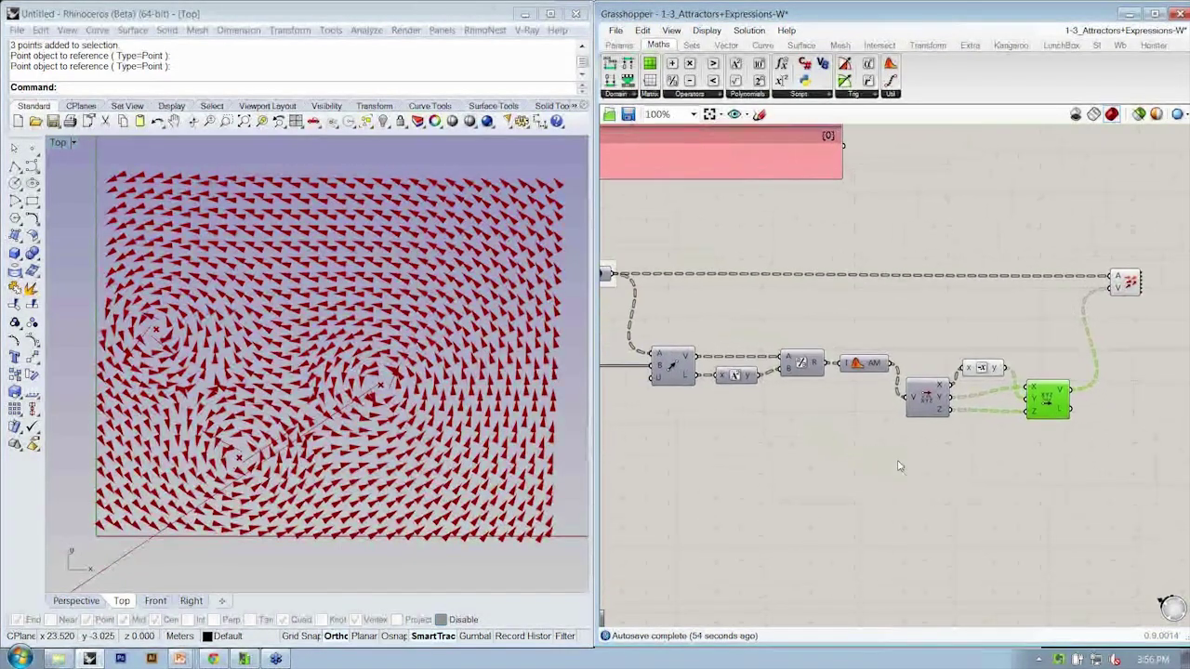
right_click_drag(845, 439, 861, 454)
left_click(899, 350)
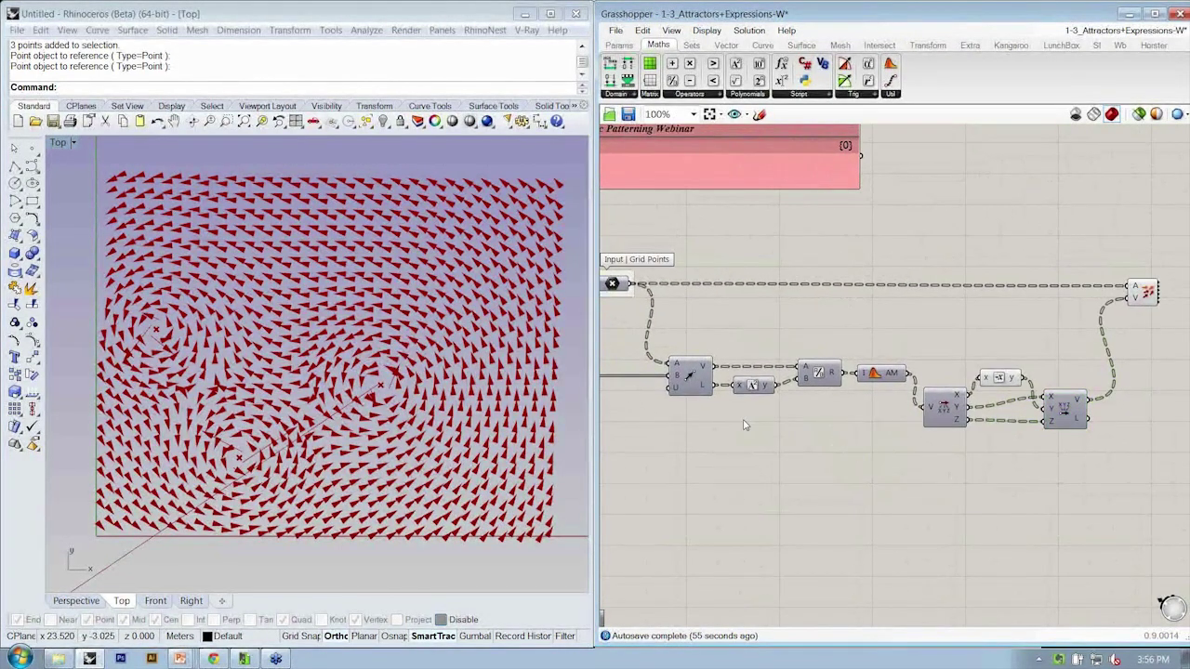